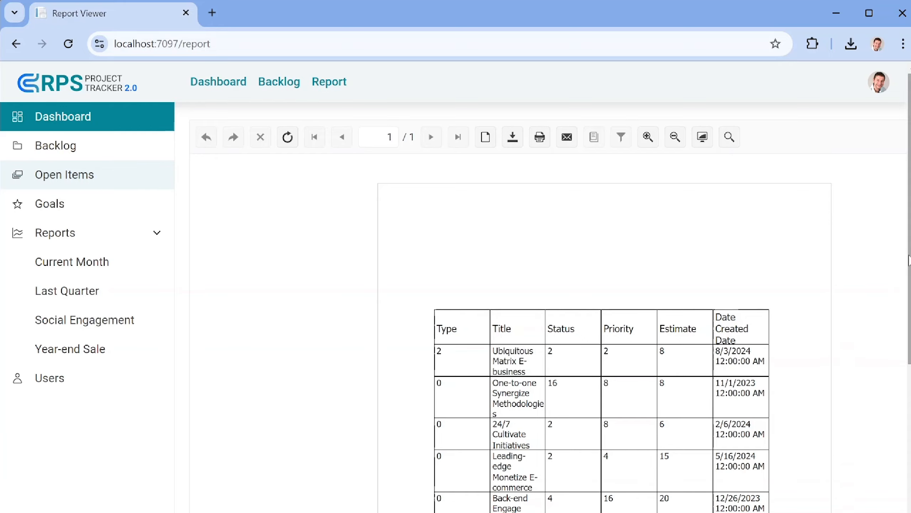
# Look through the table report in the web viewer, turn on print preview, and examine its pages.
pyautogui.scroll(-7, 906, 264)
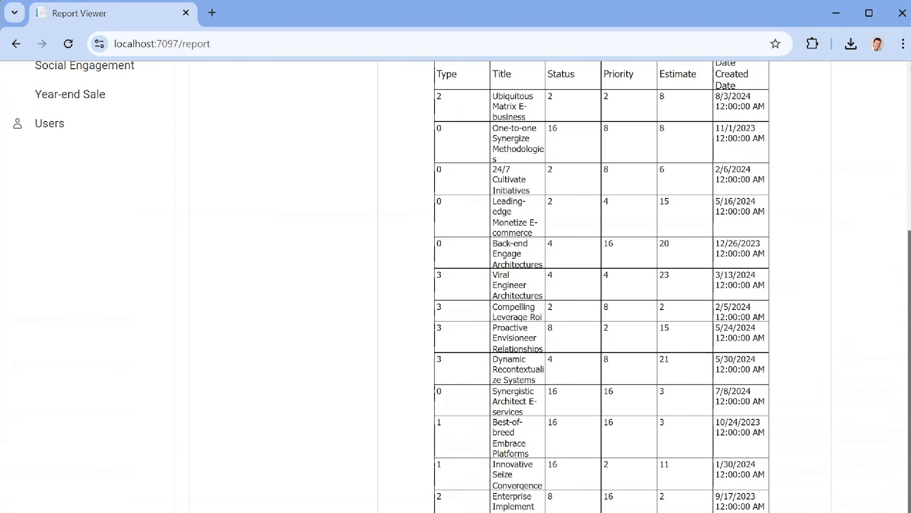
pyautogui.scroll(-20, 781, 407)
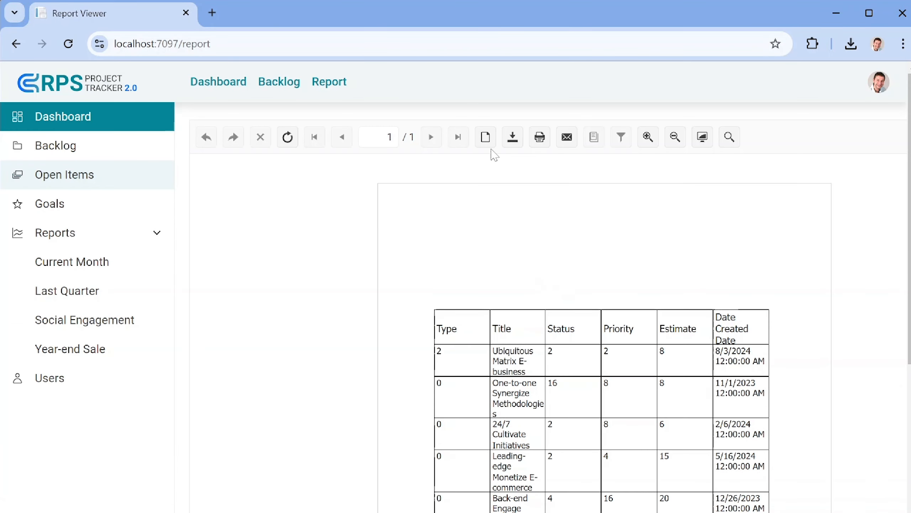
pyautogui.click(485, 140)
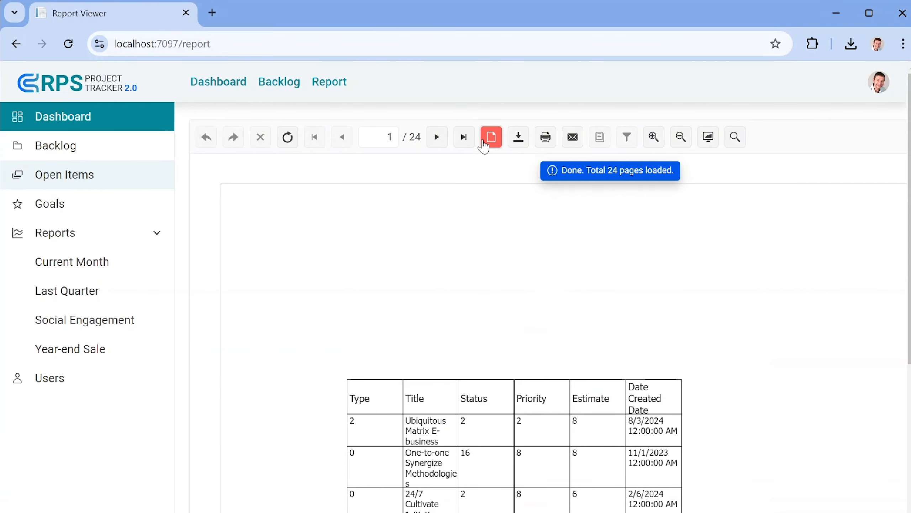
pyautogui.scroll(-4, 908, 308)
pyautogui.scroll(-10, 760, 309)
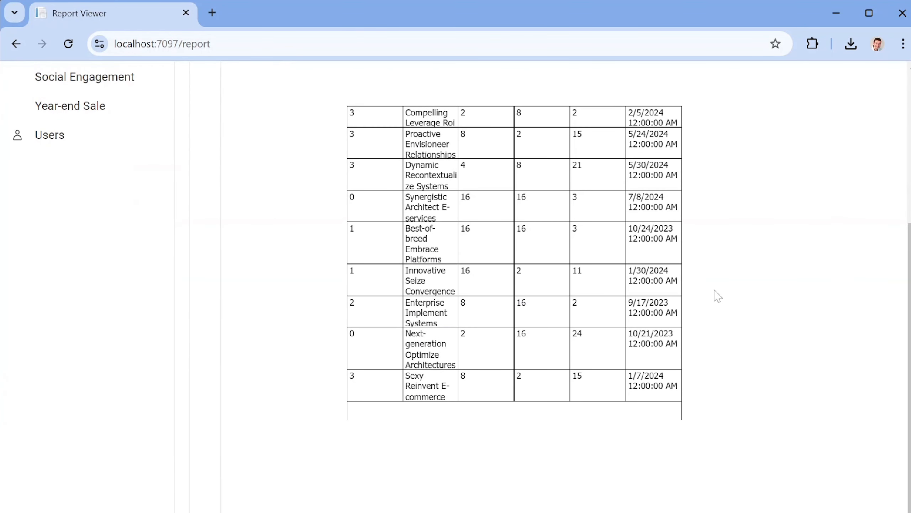
pyautogui.scroll(15, 718, 297)
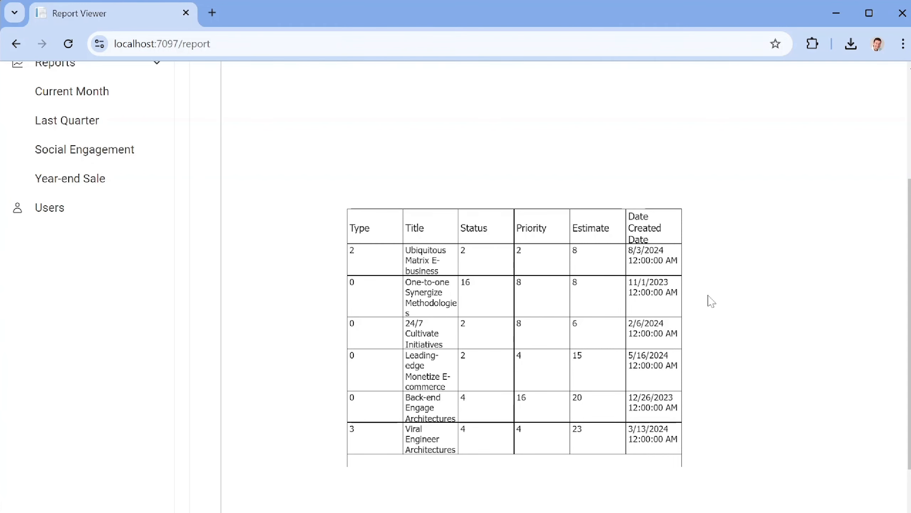
pyautogui.scroll(5, 711, 301)
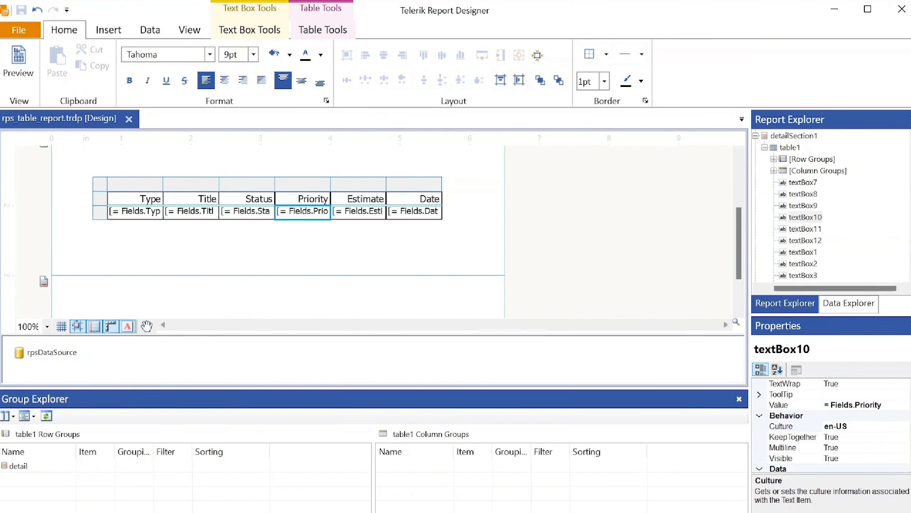
# Switch to Telerik Report Designer and add a text box reading "Open Issues" at the right end of the page header.
pyautogui.moveTo(539, 388); pyautogui.dragTo(539, 474)
pyautogui.moveTo(737, 344); pyautogui.dragTo(725, 297)
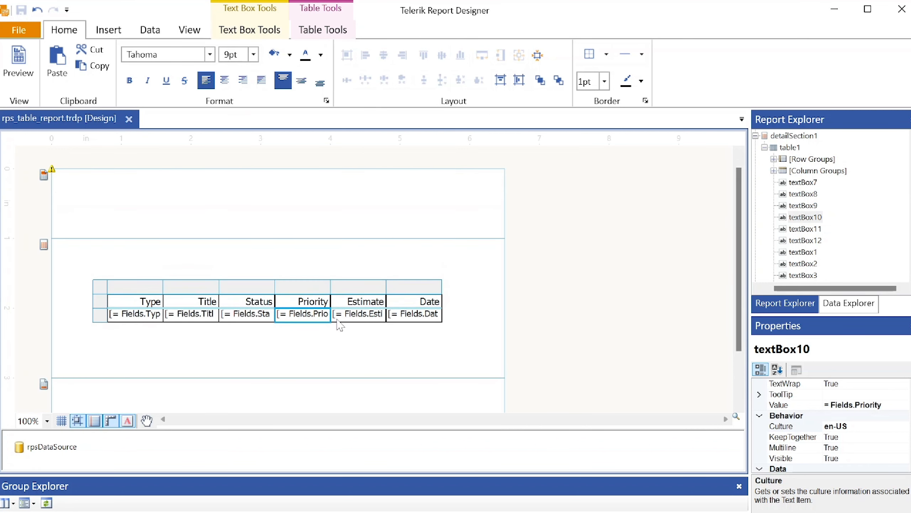
pyautogui.click(286, 214)
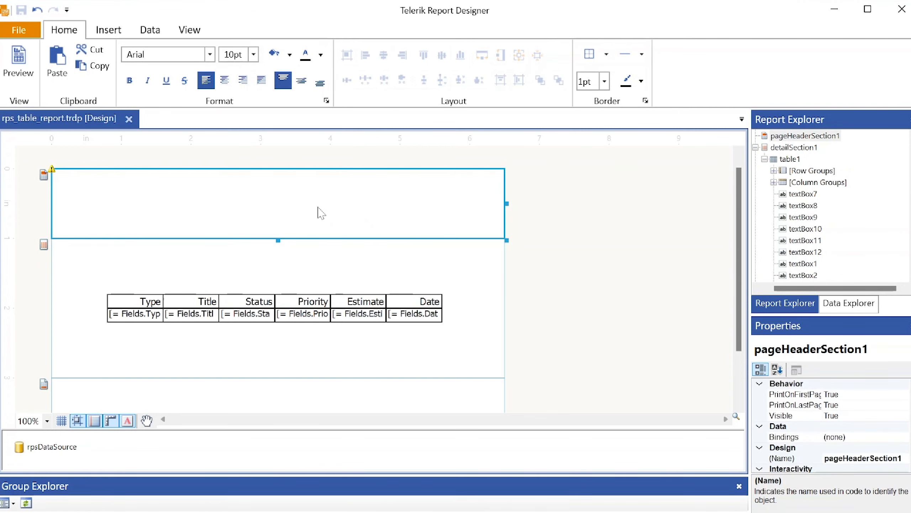
pyautogui.click(108, 30)
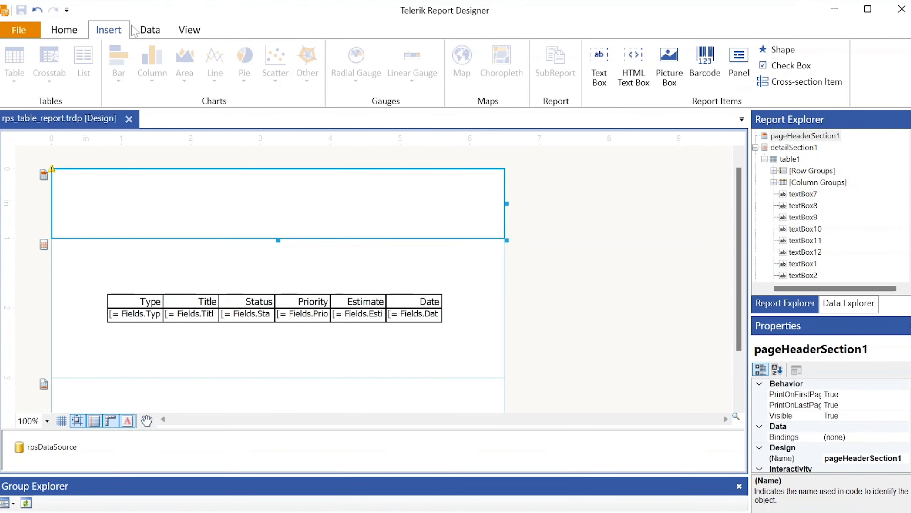
pyautogui.click(599, 65)
pyautogui.doubleClick(281, 203)
pyautogui.write('Open Issues')
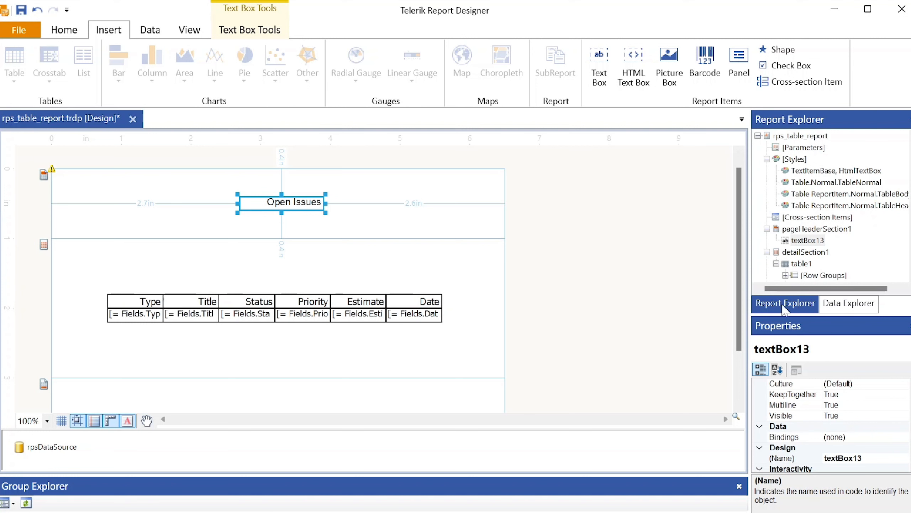
pyautogui.click(803, 242)
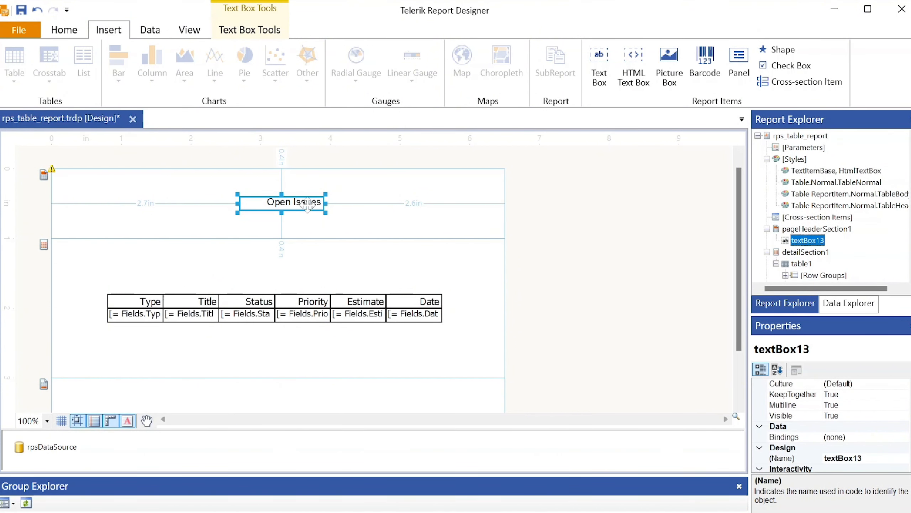
pyautogui.moveTo(307, 205); pyautogui.dragTo(473, 201)
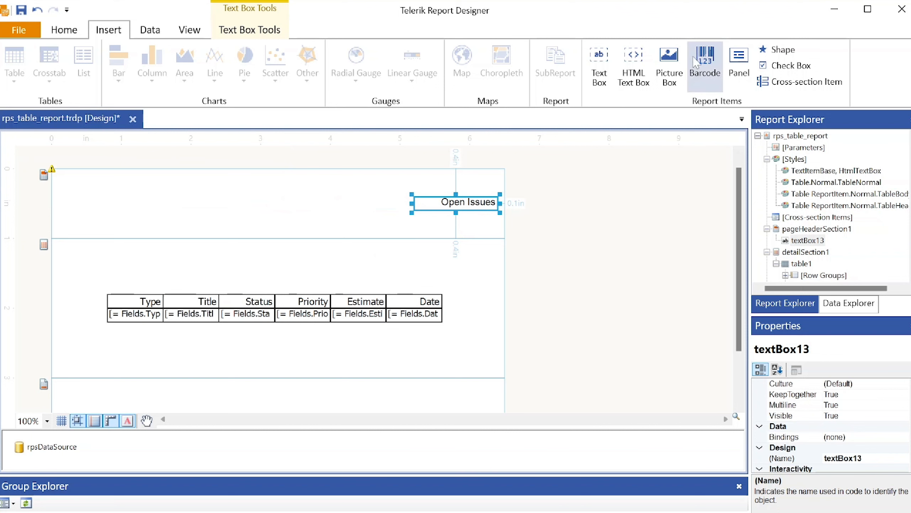
# Insert a picture box at the left end of the page header and load rpslogo.png from the wwwroot images folder into it.
pyautogui.click(666, 62)
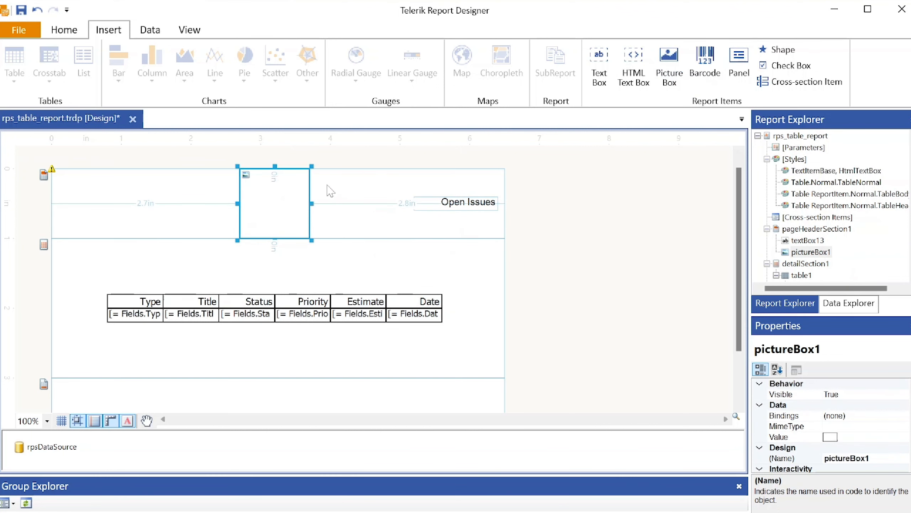
pyautogui.moveTo(276, 206); pyautogui.dragTo(89, 213)
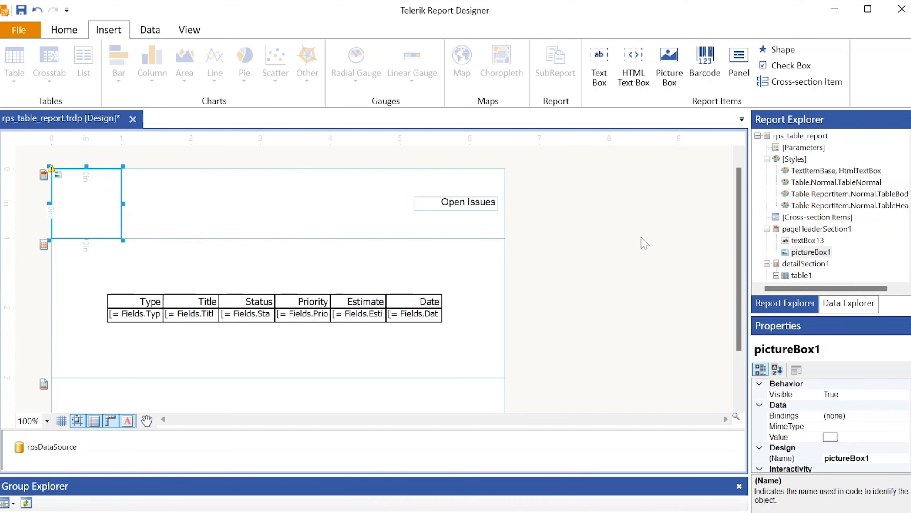
pyautogui.moveTo(910, 426)
pyautogui.mouseDown()
pyautogui.moveTo(910, 400)
pyautogui.moveTo(910, 419)
pyautogui.mouseUp()
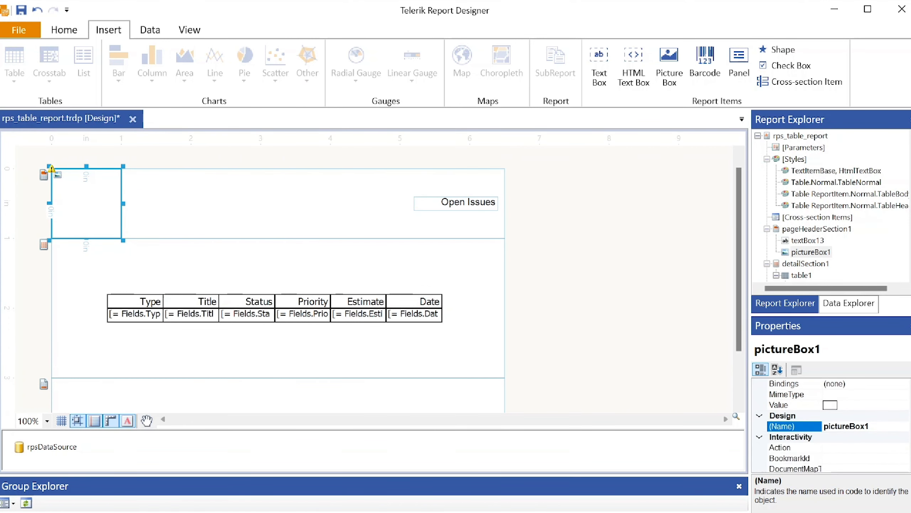
pyautogui.click(844, 405)
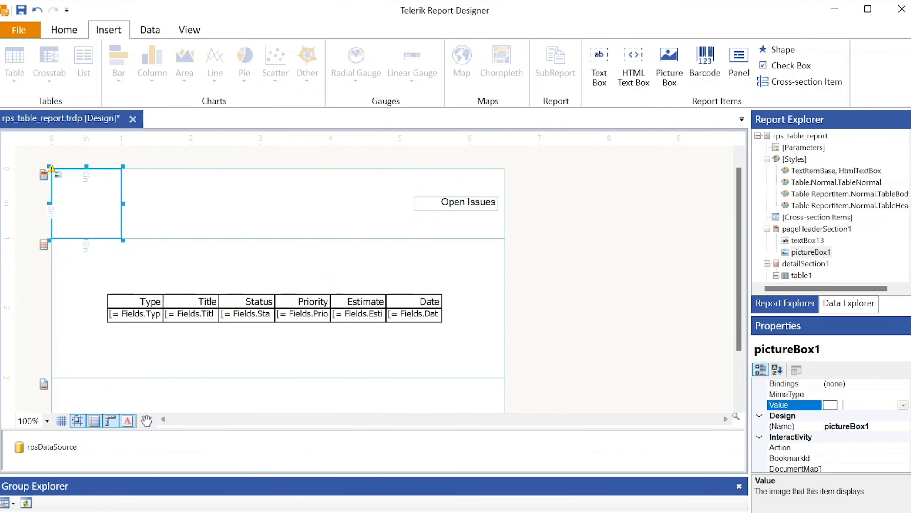
pyautogui.click(903, 405)
pyautogui.click(351, 38)
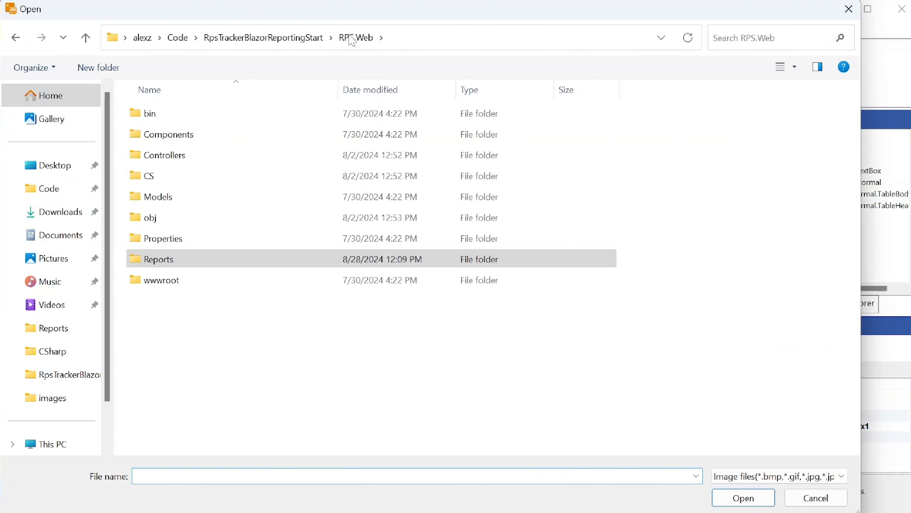
pyautogui.doubleClick(167, 283)
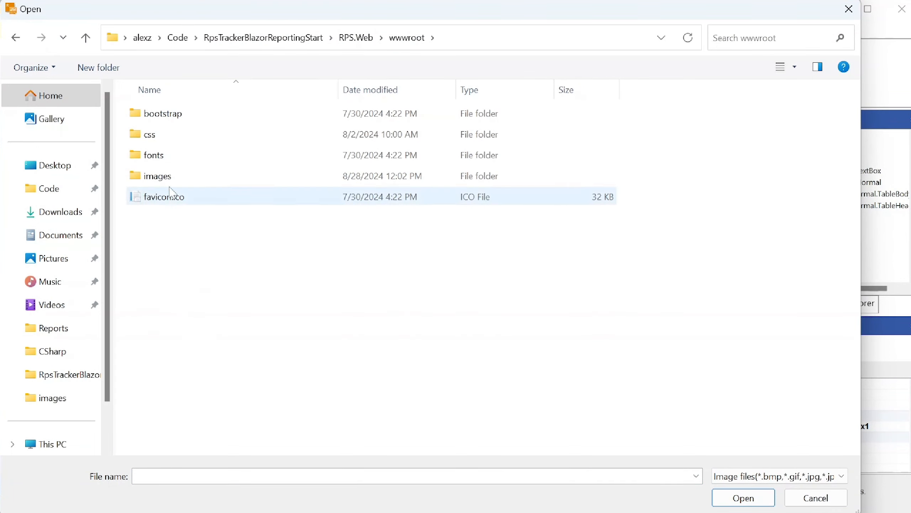
pyautogui.doubleClick(166, 176)
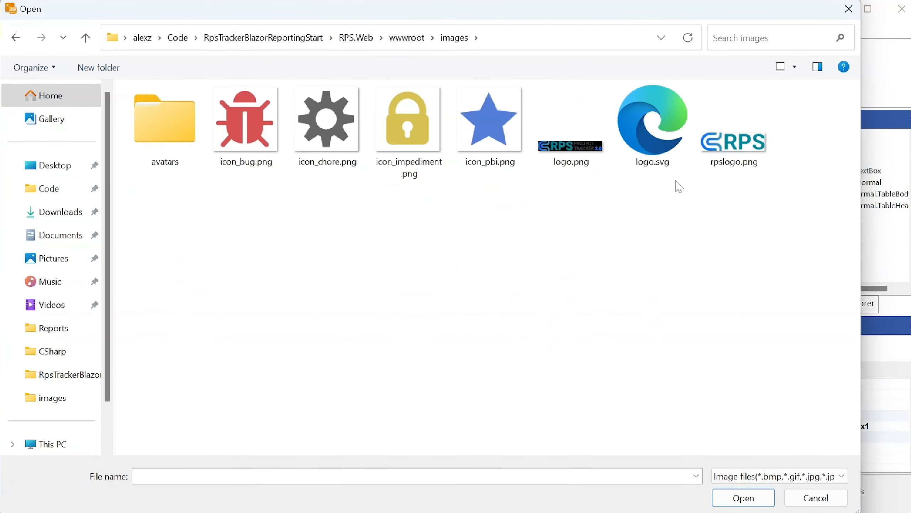
pyautogui.click(742, 150)
pyautogui.click(758, 501)
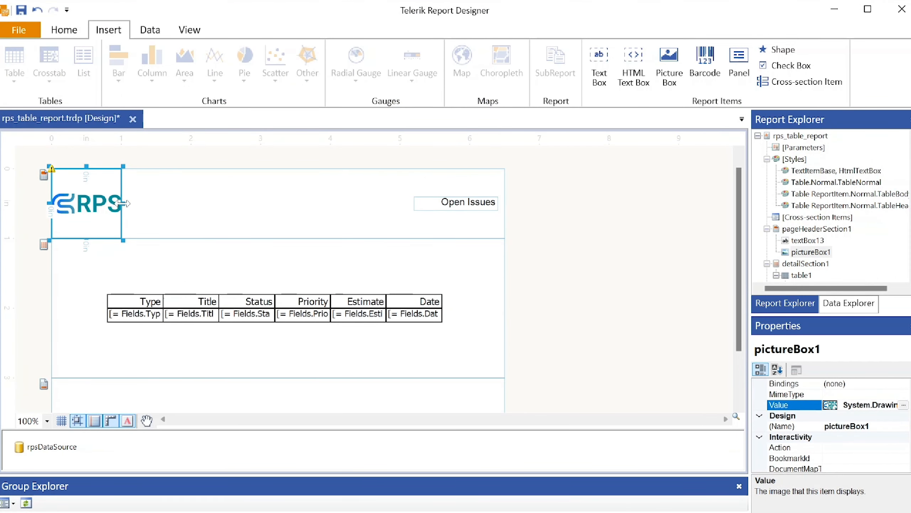
# Try Stretch sizing on the logo at about 2.3 by 0.7 in, and Normal sizing at about 1.6 by 0.8 in.
pyautogui.moveTo(122, 203); pyautogui.dragTo(192, 204)
pyautogui.scroll(-3, 861, 431)
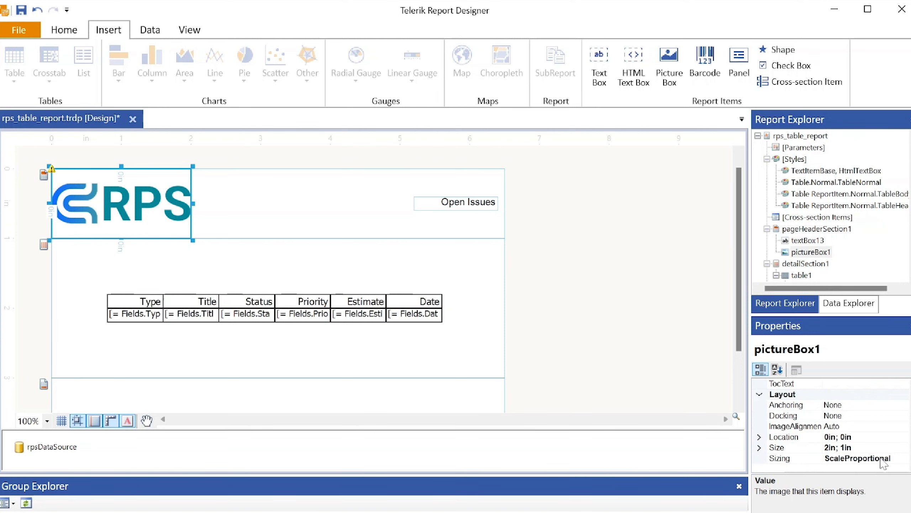
pyautogui.click(884, 459)
pyautogui.click(903, 459)
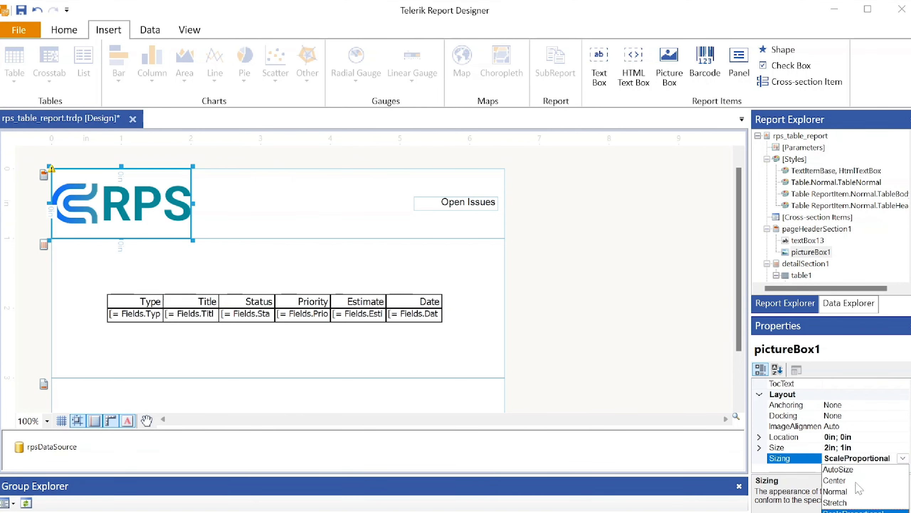
pyautogui.click(836, 503)
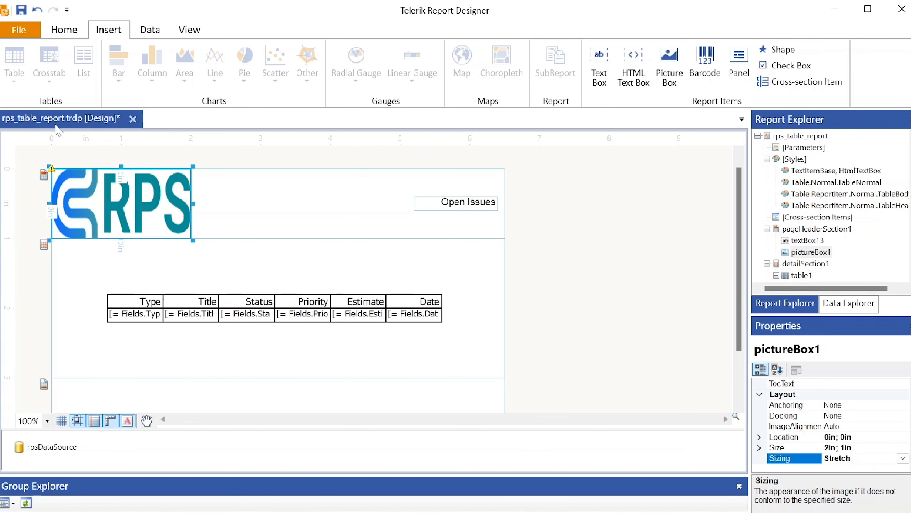
pyautogui.moveTo(192, 243); pyautogui.dragTo(205, 227)
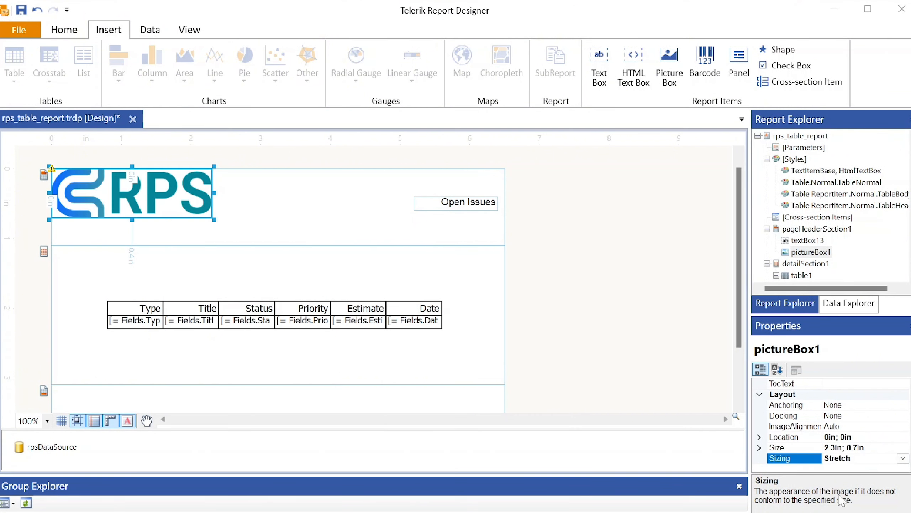
pyautogui.click(841, 495)
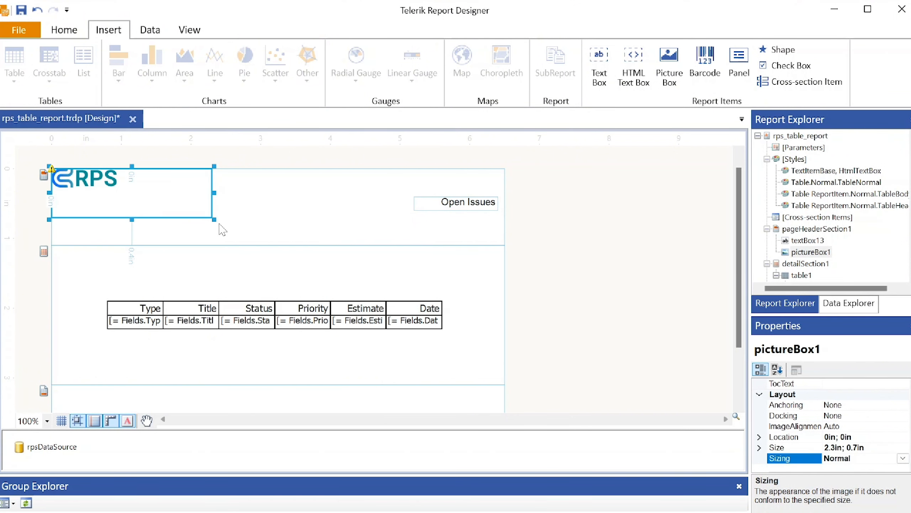
pyautogui.moveTo(214, 219); pyautogui.dragTo(165, 227)
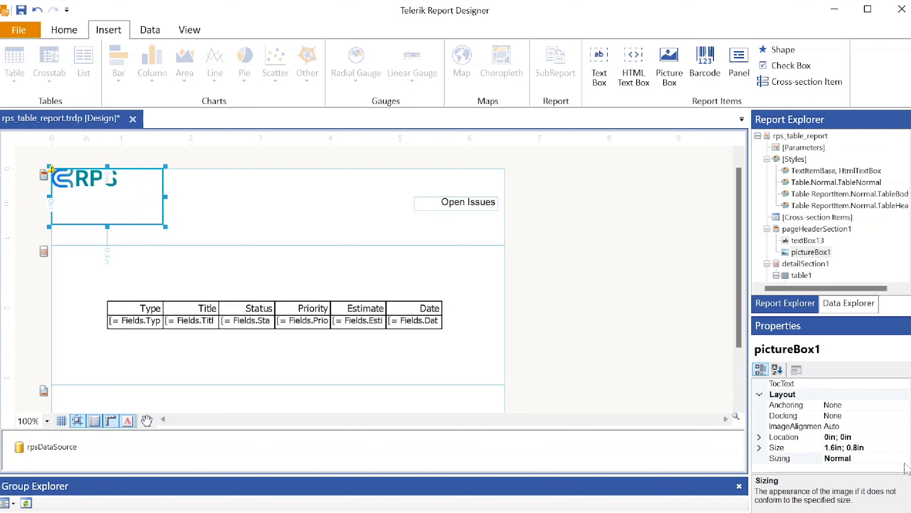
# Set the logo's sizing to ScaleProportional and fit it to about 1.4 by 0.4 in at location 0.2 in, 0.3 in.
pyautogui.click(897, 458)
pyautogui.click(903, 458)
pyautogui.click(886, 502)
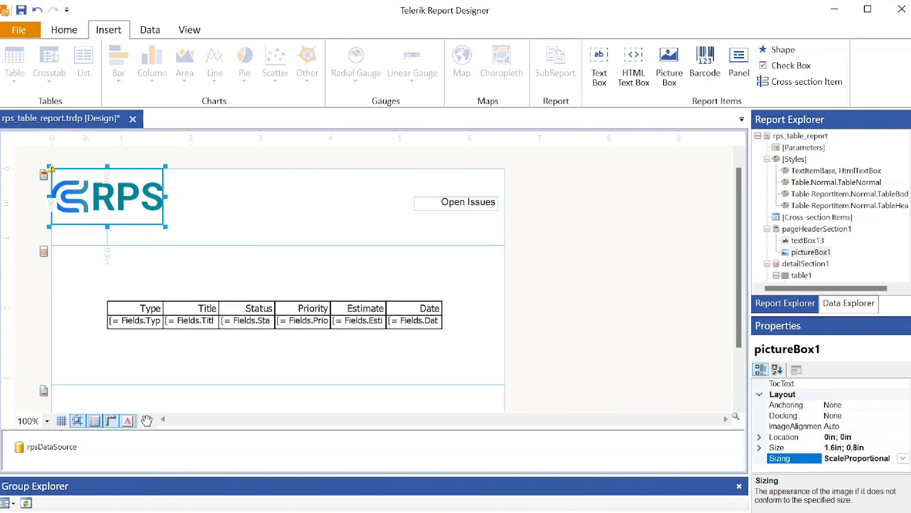
pyautogui.moveTo(133, 196); pyautogui.dragTo(147, 218)
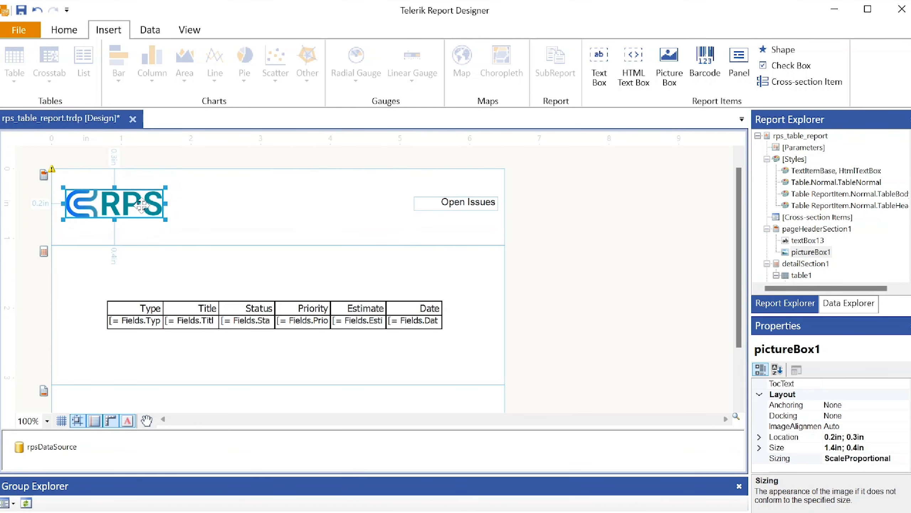
# Preview the edited report in the designer, and switch to the browser to reload the Report Viewer page.
pyautogui.click(64, 30)
pyautogui.click(15, 62)
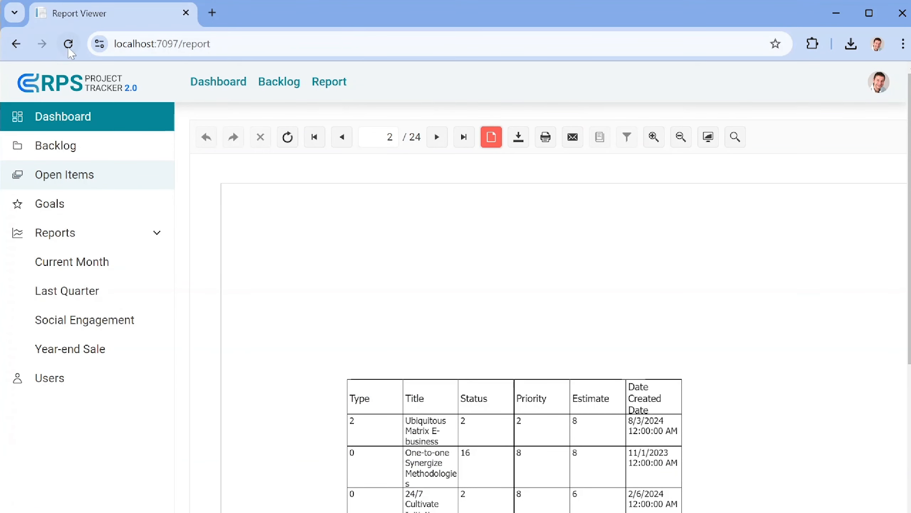
pyautogui.click(68, 43)
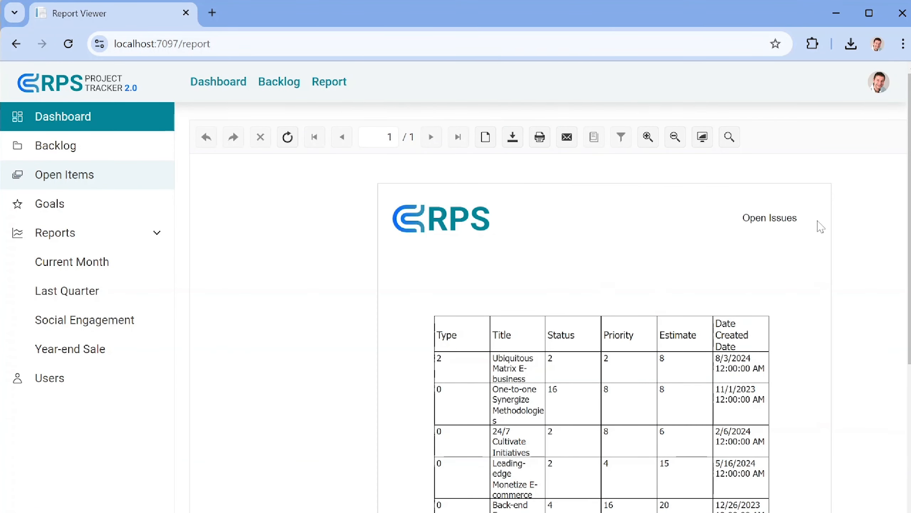
# Check the logo and Open Issues header in the reloaded report, both in the web view and across the print preview pages.
pyautogui.scroll(-15, 745, 416)
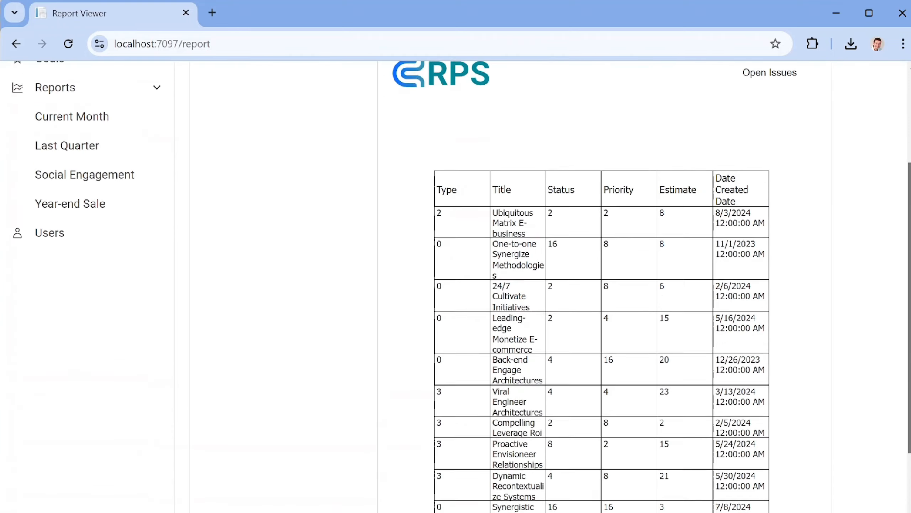
pyautogui.scroll(-10, 744, 417)
pyautogui.scroll(20, 746, 426)
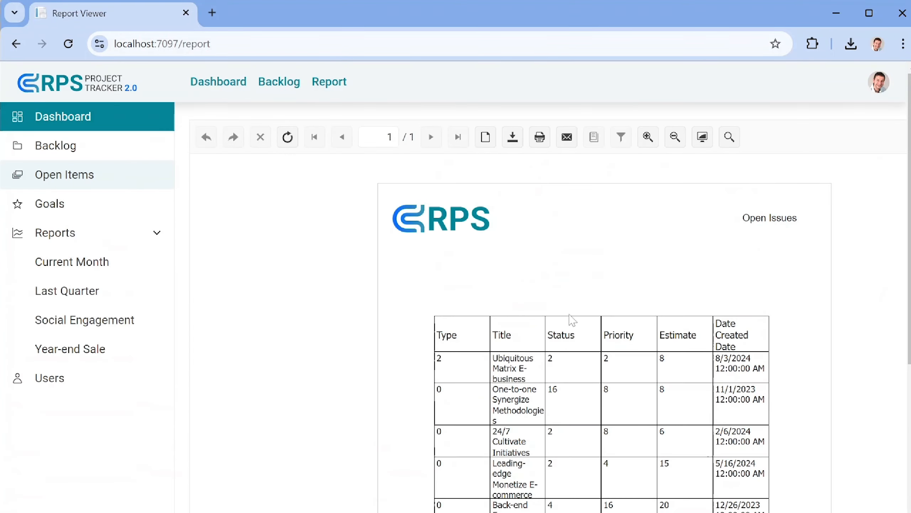
pyautogui.click(485, 136)
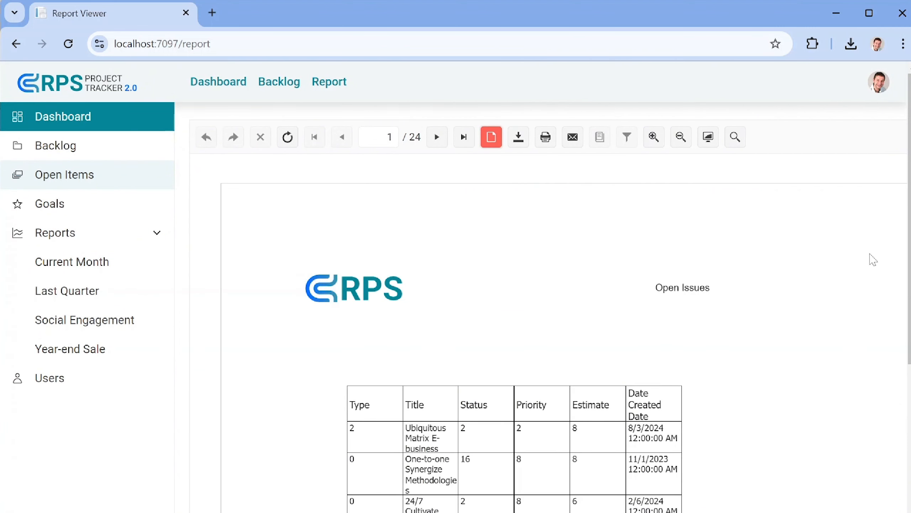
pyautogui.scroll(-10, 692, 382)
pyautogui.scroll(-20, 686, 380)
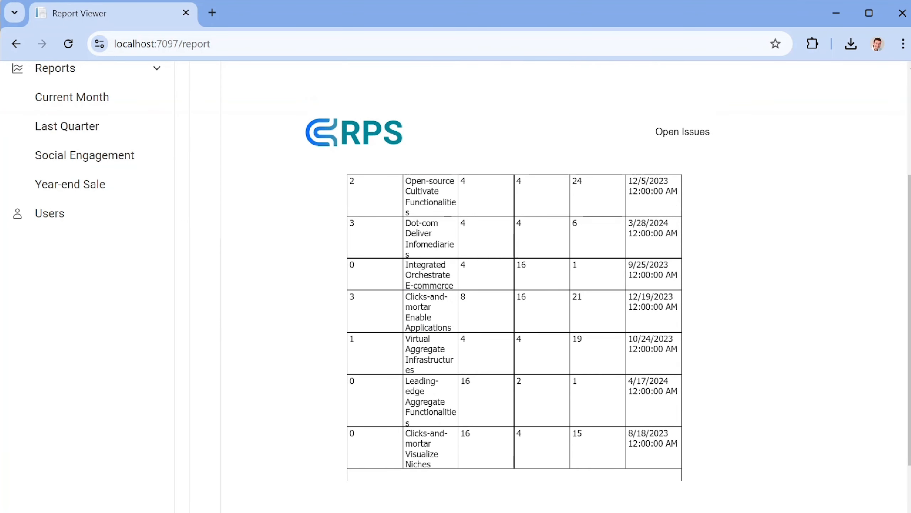
pyautogui.scroll(12, 634, 357)
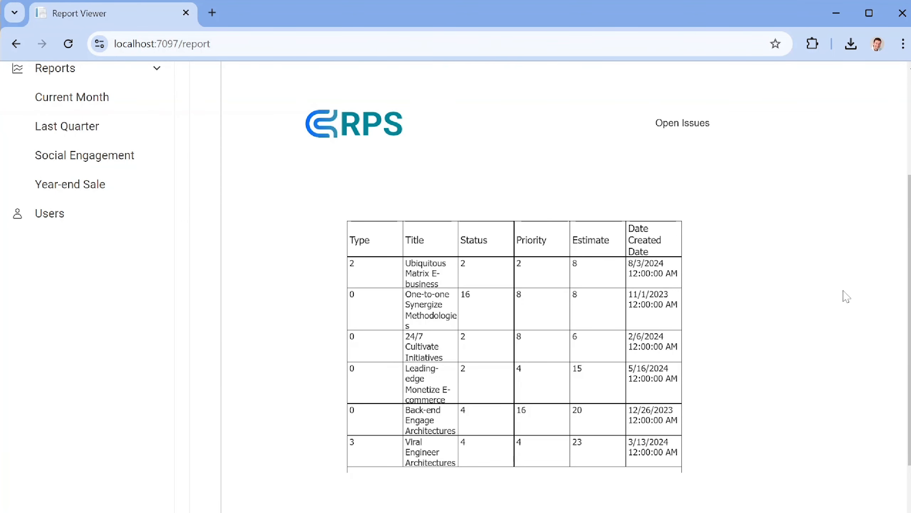
# Switch back to the designer's design view and insert a text box in the page footer, 0.2 in from its right edge.
pyautogui.scroll(4, 861, 295)
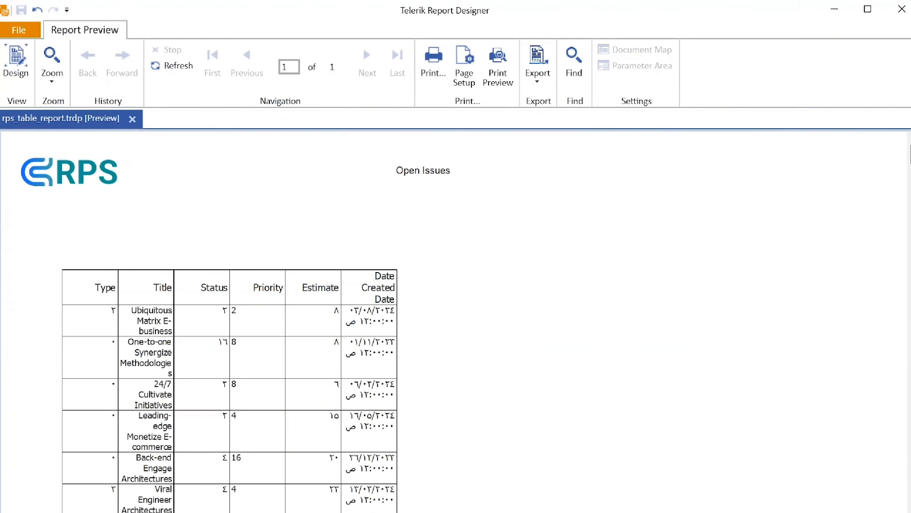
pyautogui.click(15, 61)
pyautogui.scroll(-3, 448, 356)
pyautogui.click(406, 366)
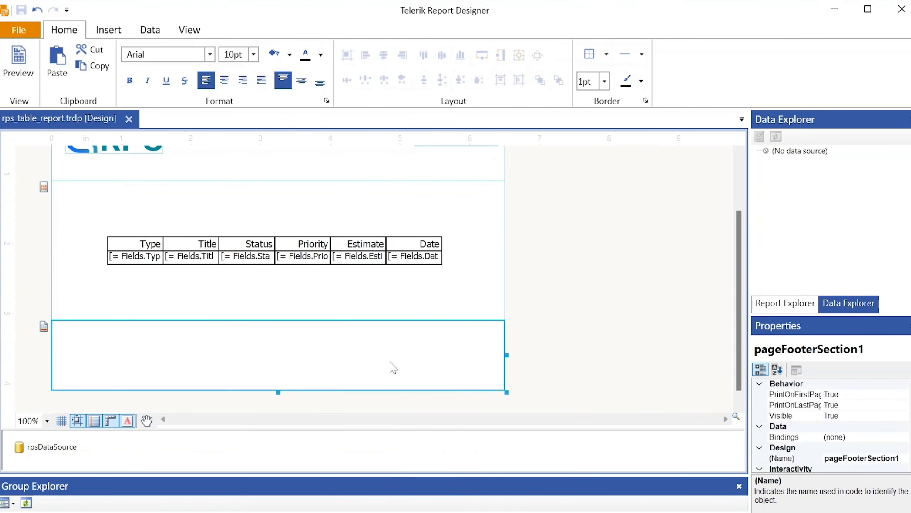
pyautogui.click(108, 30)
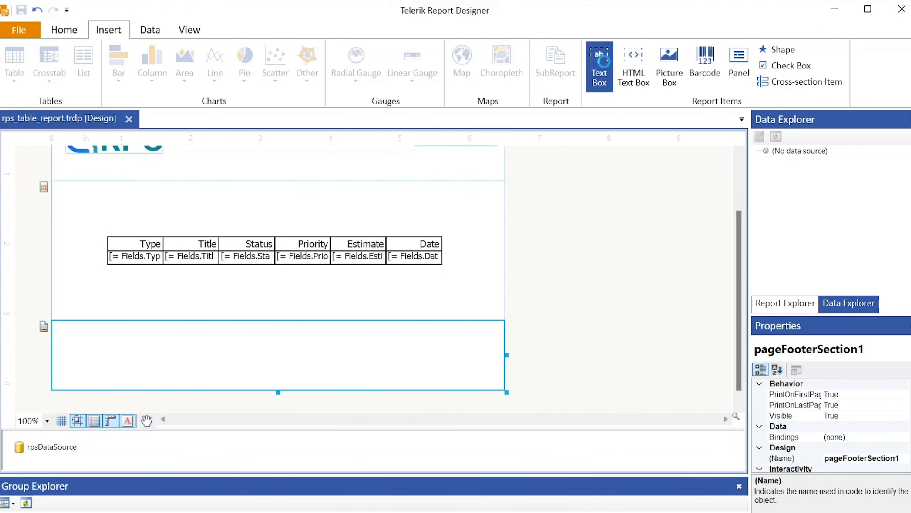
pyautogui.click(599, 64)
pyautogui.moveTo(287, 361); pyautogui.dragTo(454, 361)
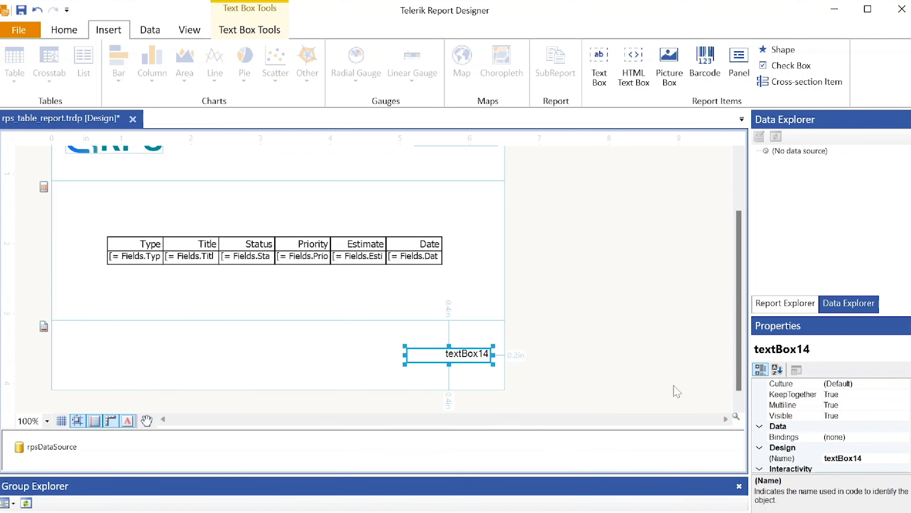
# Open the expression editor for the footer text box's Value and replace its content with "=".
pyautogui.scroll(5, 868, 400)
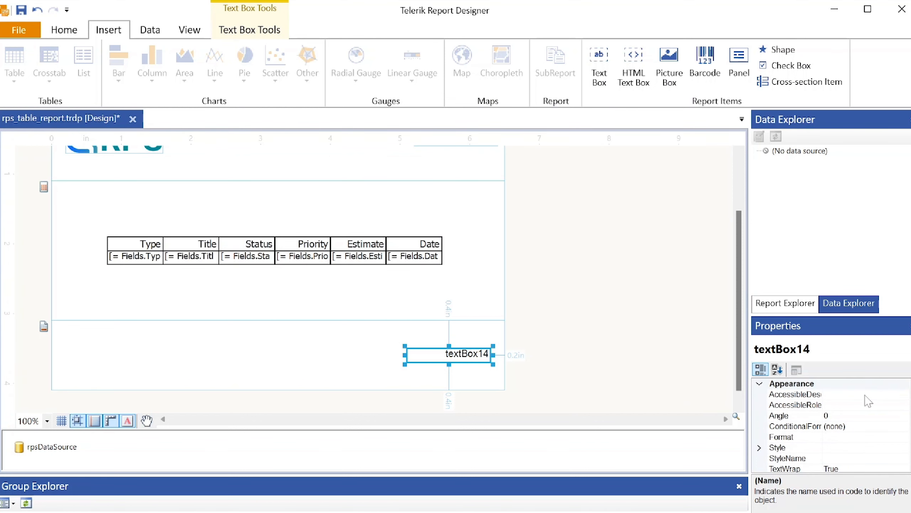
pyautogui.scroll(-1, 831, 425)
pyautogui.scroll(1, 831, 425)
pyautogui.scroll(-2, 831, 425)
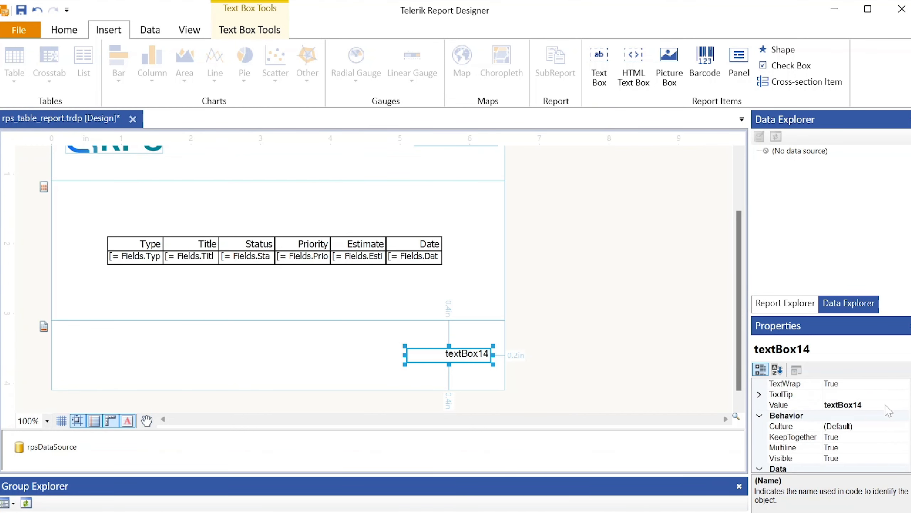
pyautogui.click(785, 404)
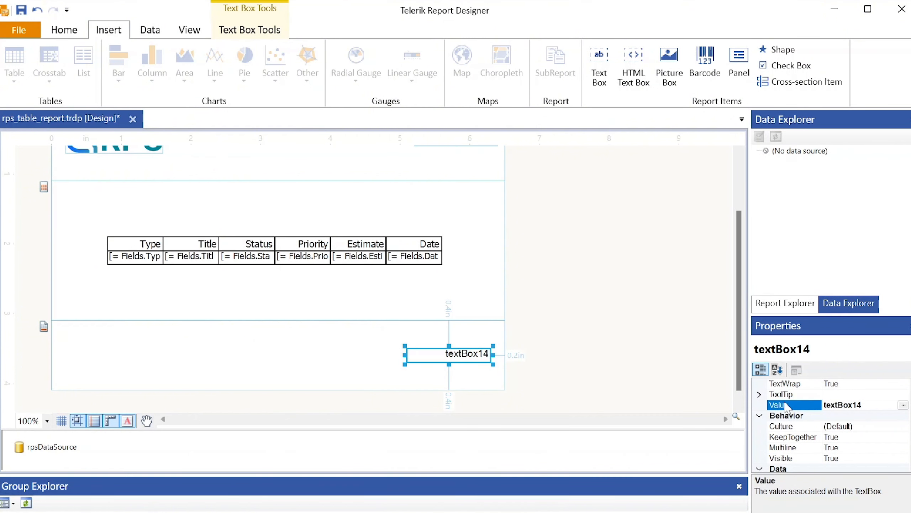
pyautogui.click(904, 404)
pyautogui.press('End')
pyautogui.hotkey('ctrl', 'a')
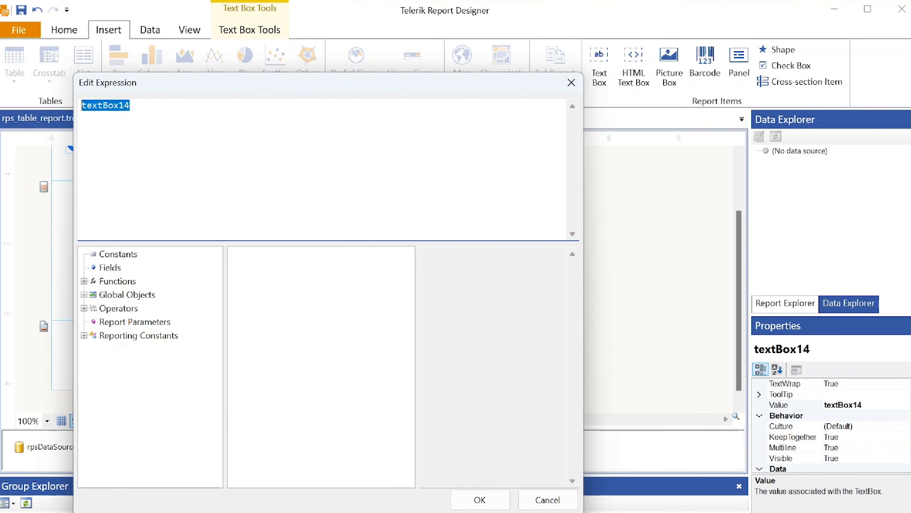
pyautogui.write('=')
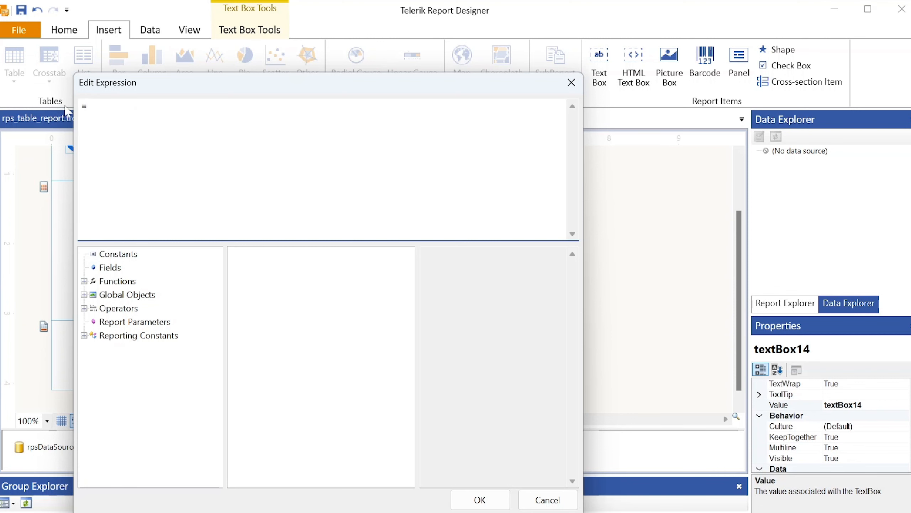
# Complete the expression as "= PageNumber" using the Page functions, accept it and save the report.
pyautogui.click(84, 281)
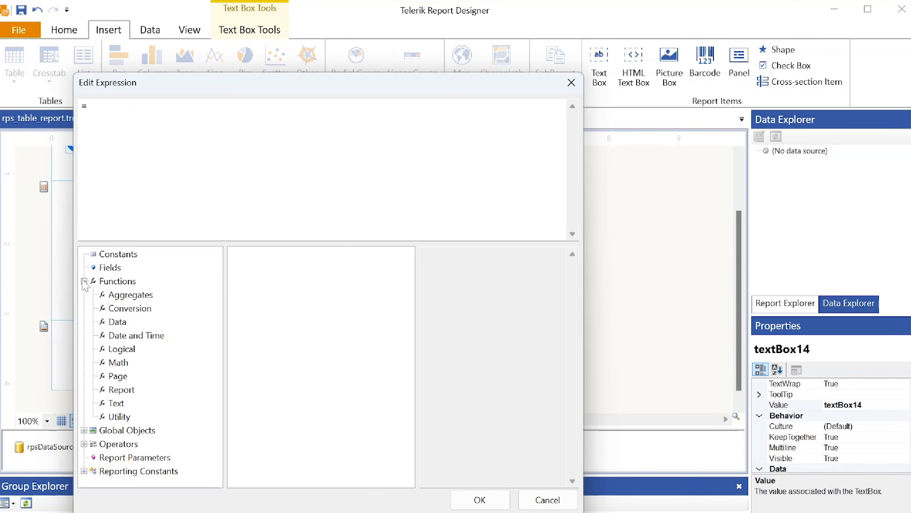
pyautogui.click(117, 376)
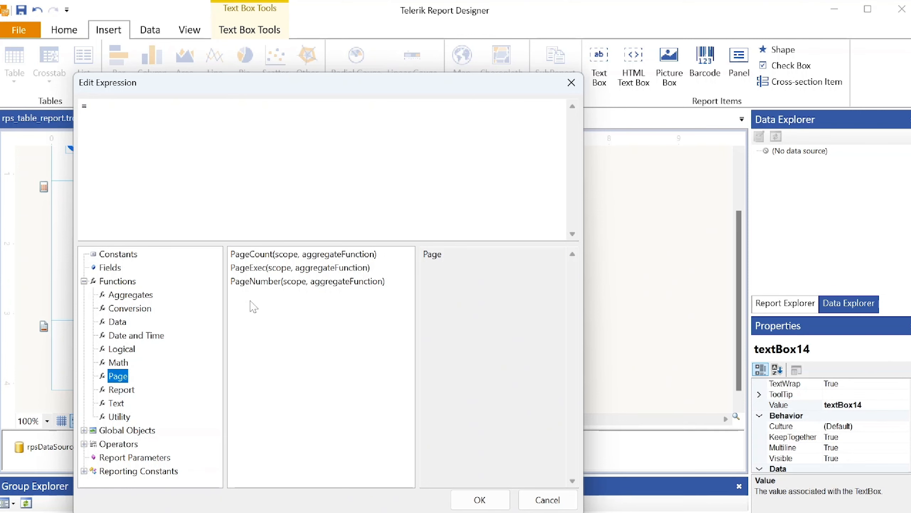
pyautogui.doubleClick(272, 282)
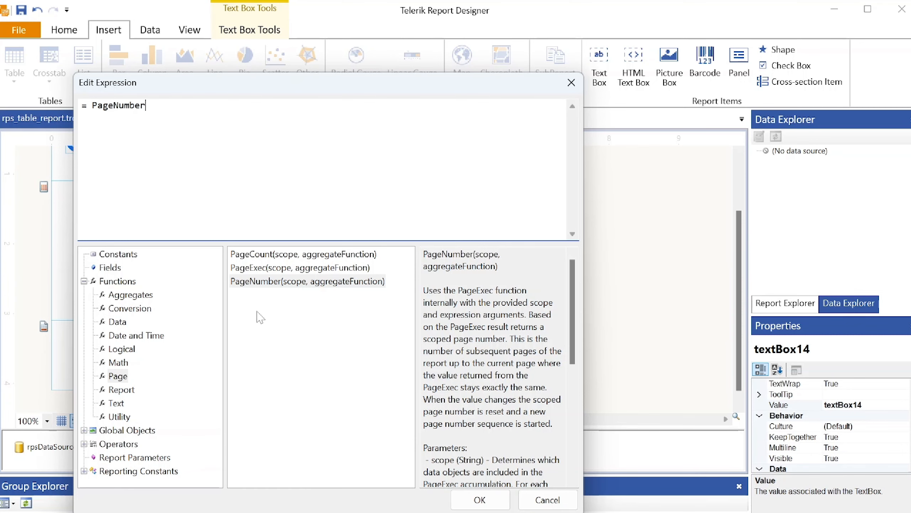
pyautogui.click(480, 500)
pyautogui.click(21, 11)
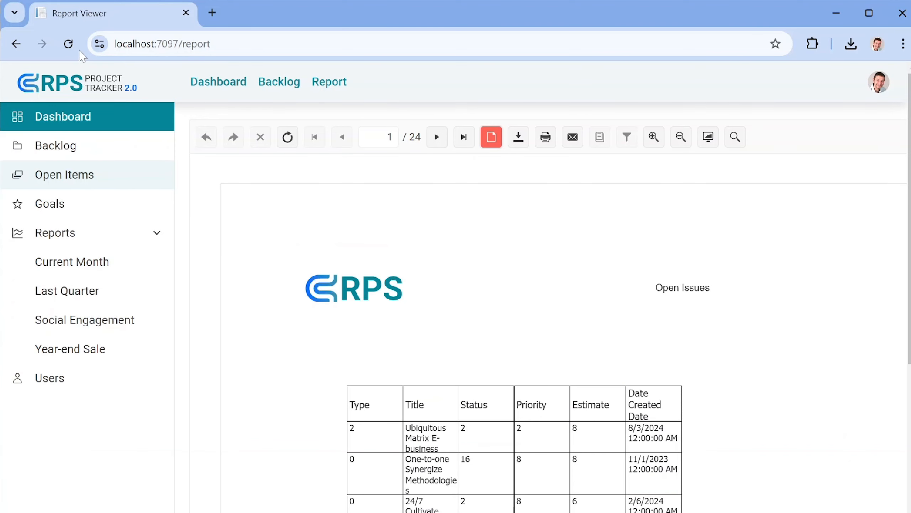
# Reload the Report Viewer page in the browser and check the footer page numbers across the pages in print preview.
pyautogui.click(68, 43)
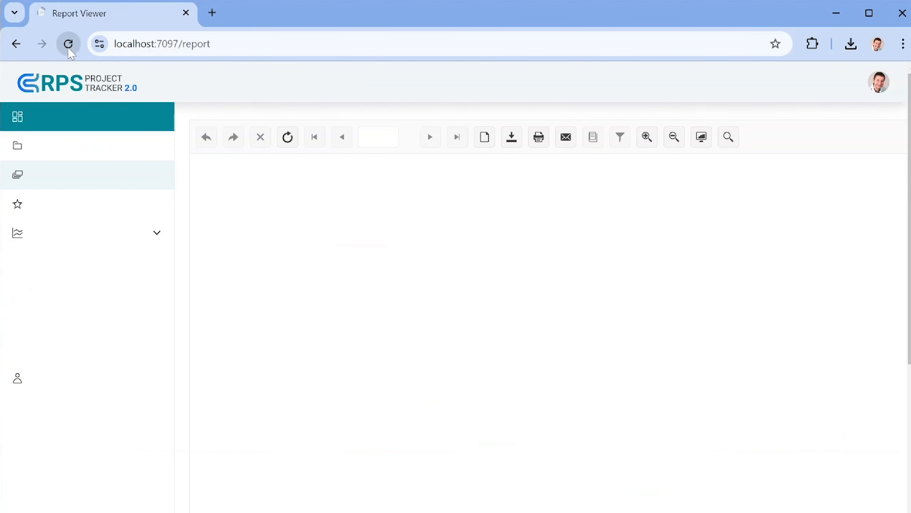
pyautogui.click(485, 137)
pyautogui.scroll(-5, 897, 326)
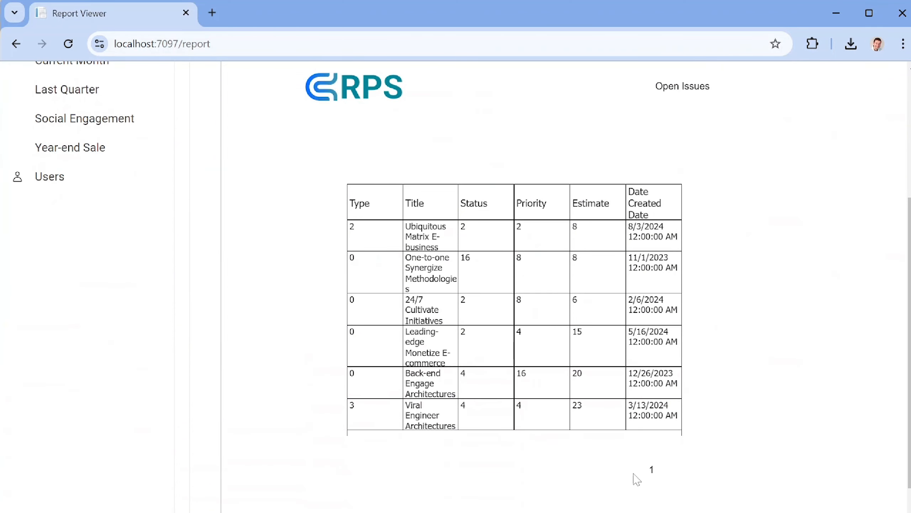
pyautogui.scroll(-10, 897, 395)
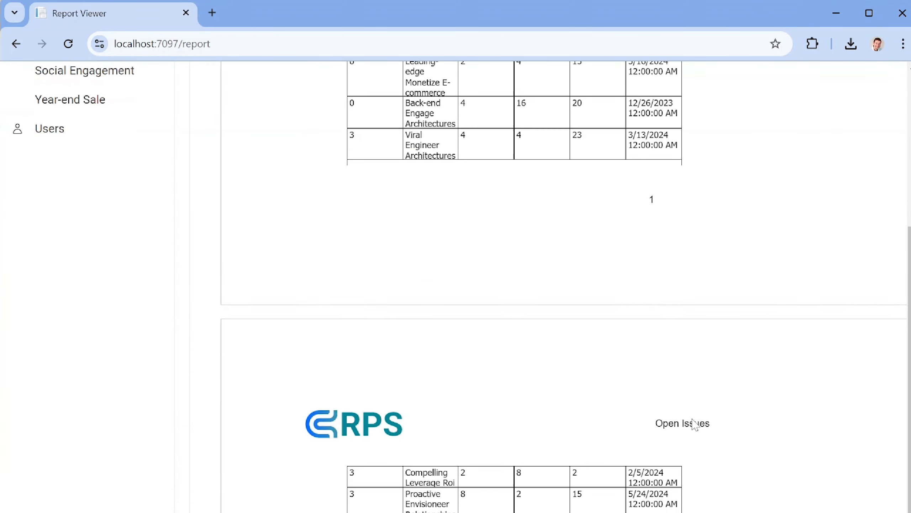
pyautogui.scroll(-15, 686, 431)
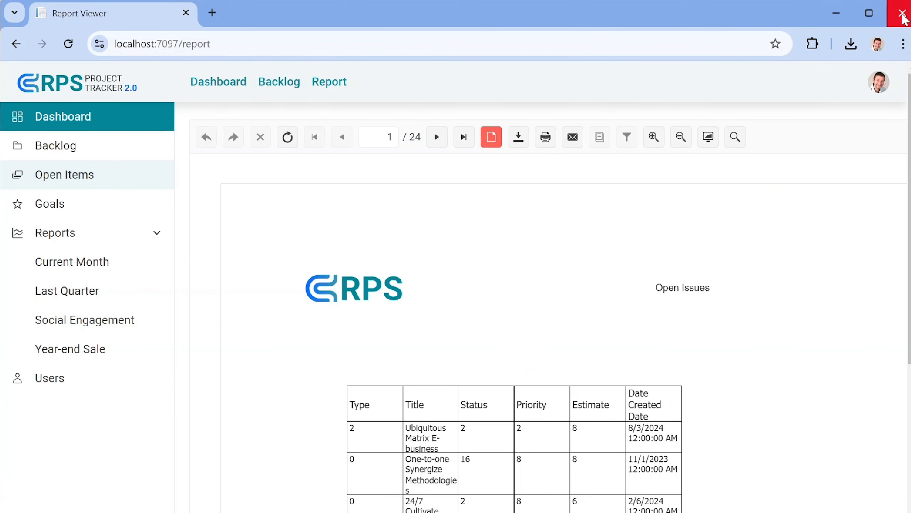
# Close the browser, switch to Visual Studio and open rps_dashboard_report.trdp from the RPS.Web Reports folder in the Telerik Report Designer.
pyautogui.click(897, 11)
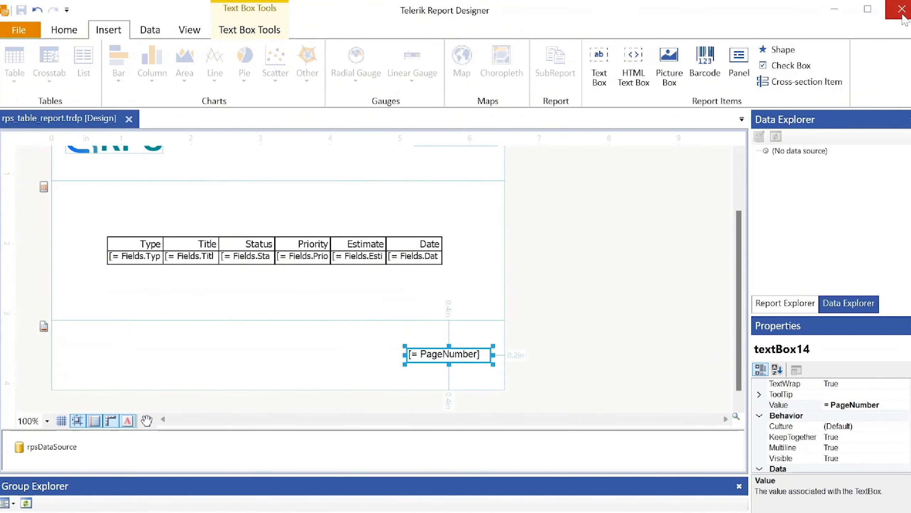
pyautogui.click(835, 10)
pyautogui.click(786, 214)
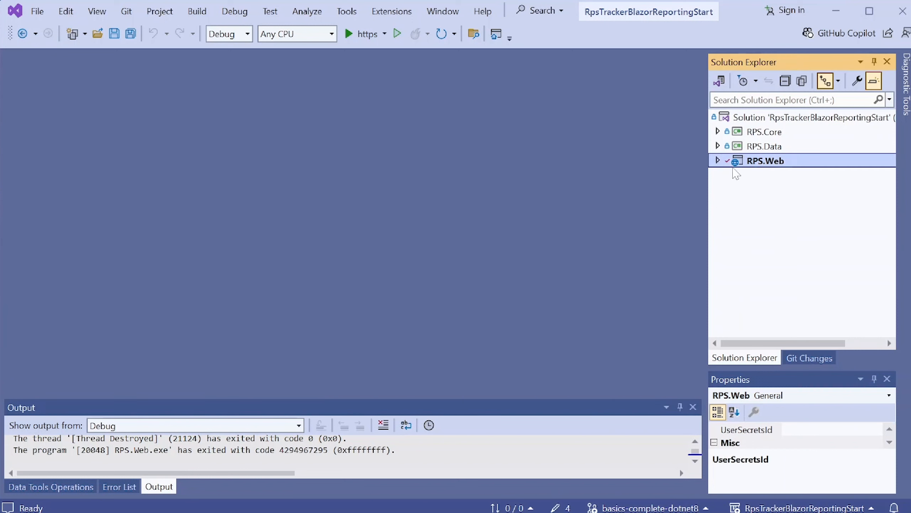
pyautogui.click(717, 160)
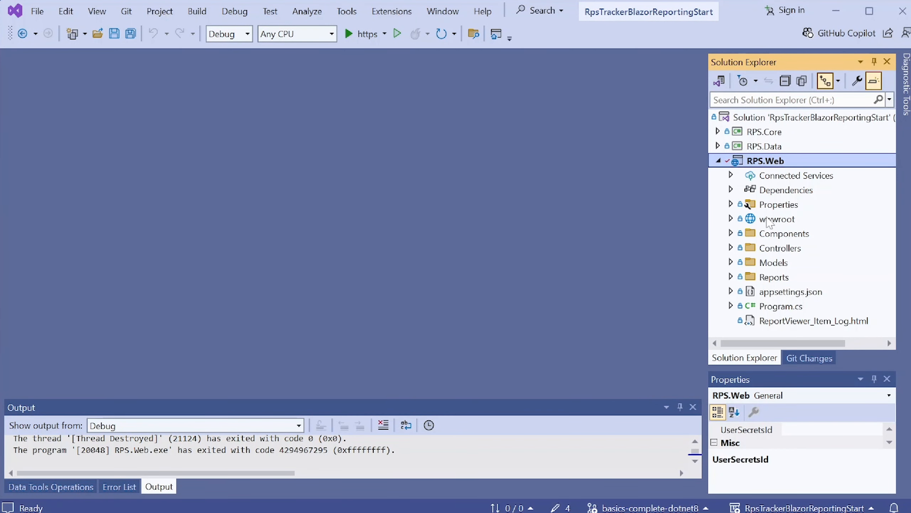
pyautogui.click(730, 276)
pyautogui.click(832, 293)
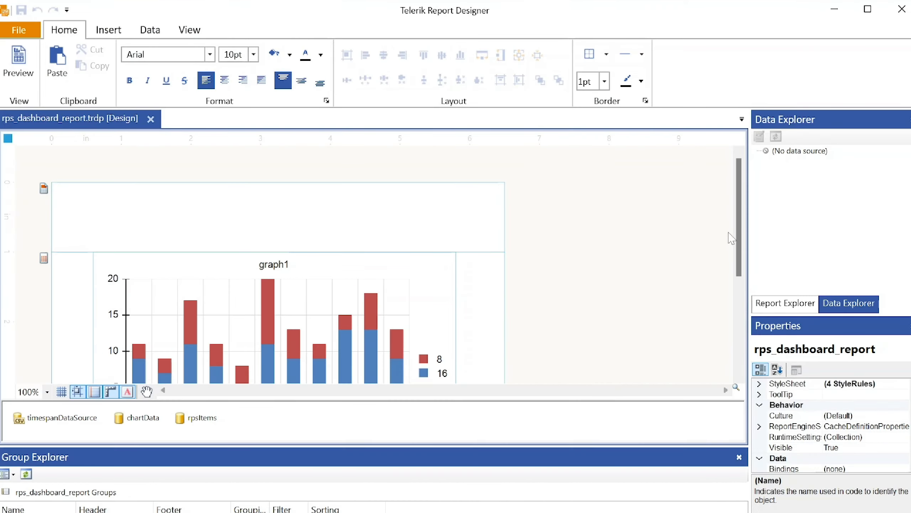
pyautogui.moveTo(737, 236); pyautogui.dragTo(740, 272)
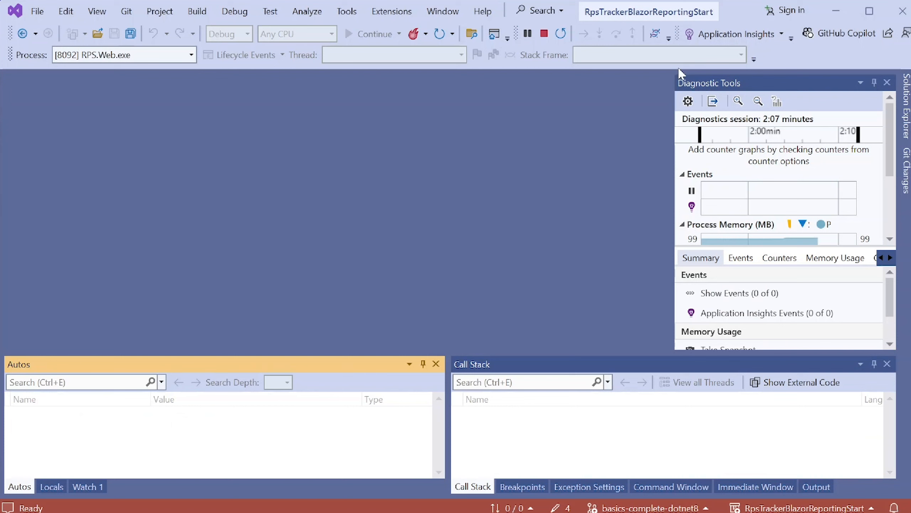
# Stop debugging in Visual Studio and open Report.razor from the Components Pages folder at its OnInitialized code.
pyautogui.click(544, 34)
pyautogui.click(730, 277)
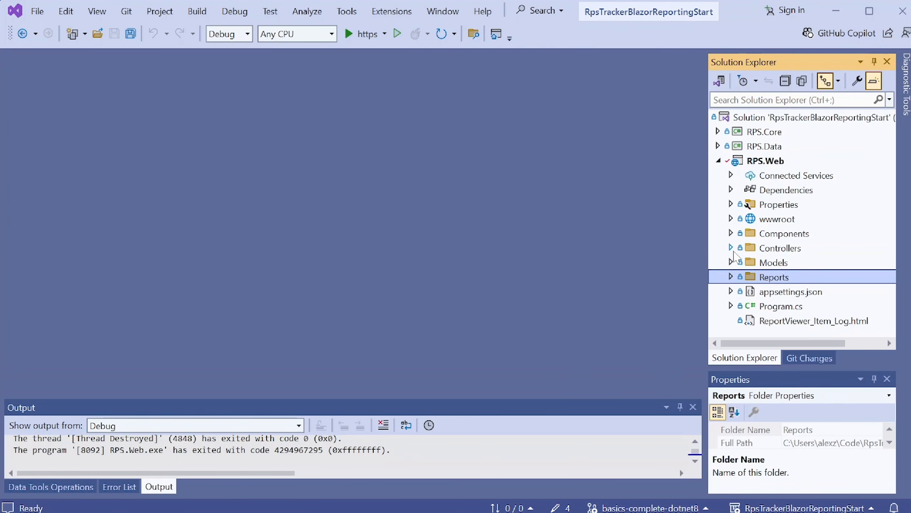
pyautogui.click(730, 233)
pyautogui.click(744, 263)
pyautogui.click(797, 307)
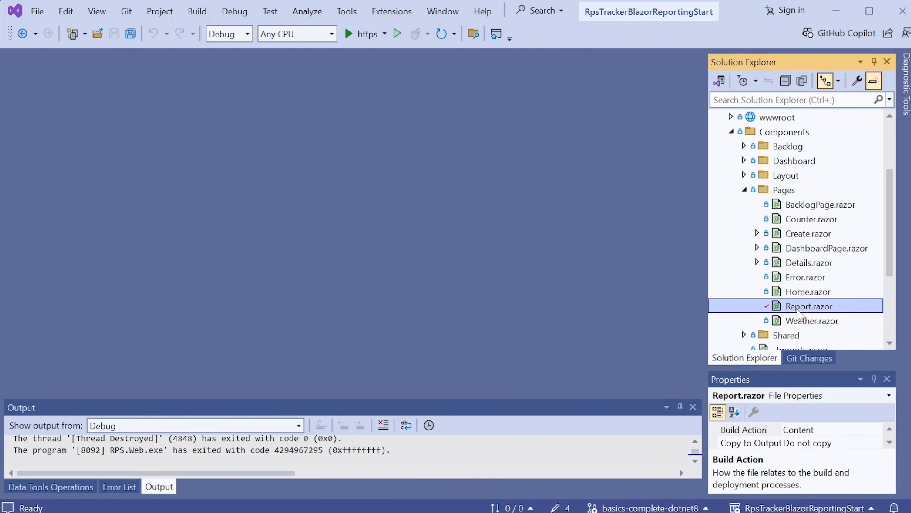
pyautogui.doubleClick(798, 307)
pyautogui.scroll(-9, 682, 255)
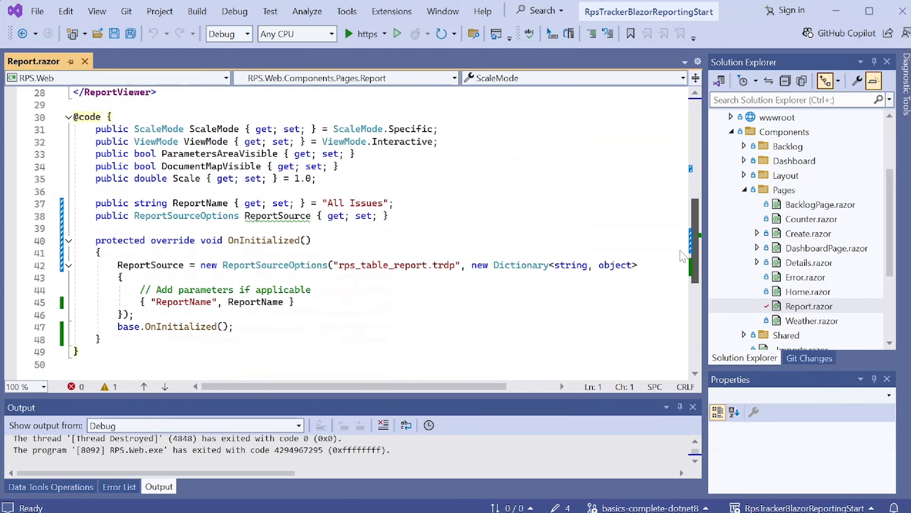
pyautogui.scroll(-1, 683, 256)
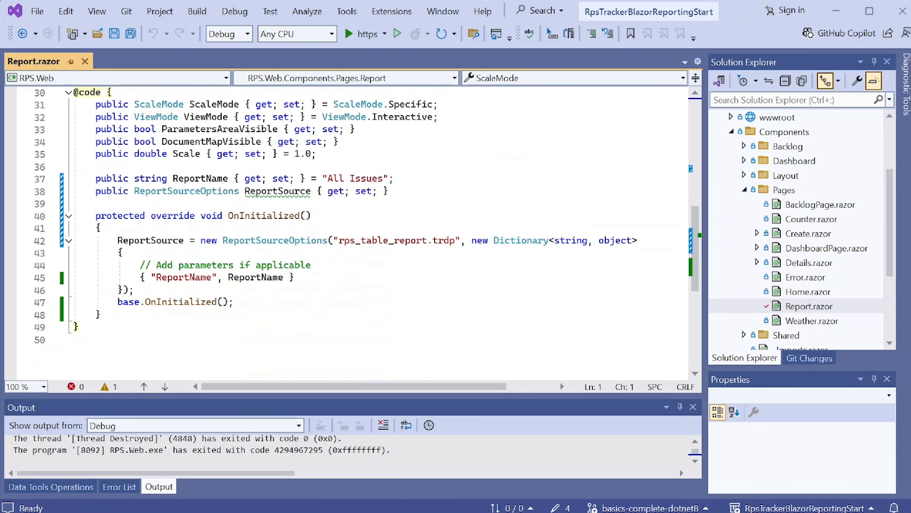
# Change the report file name in the ReportSourceOptions call to "rps_dashboard_report.trdp".
pyautogui.moveTo(426, 240); pyautogui.dragTo(388, 240)
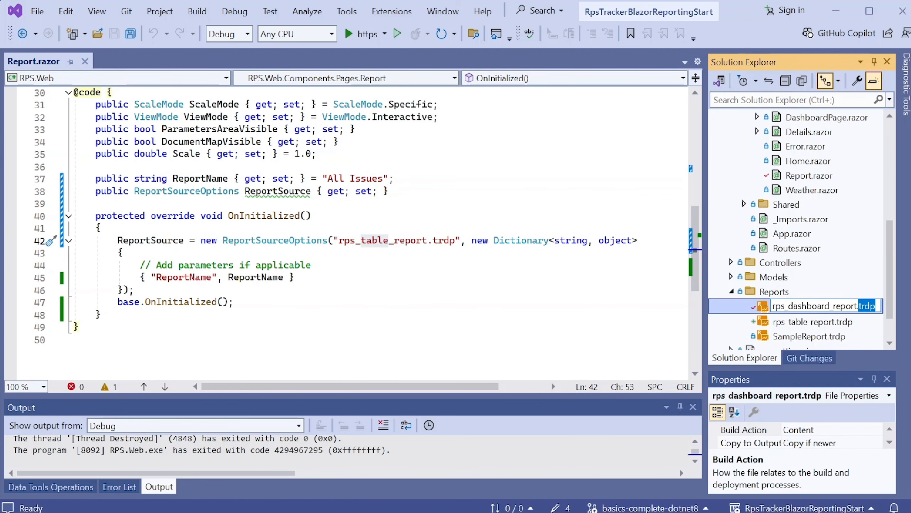
pyautogui.moveTo(876, 306); pyautogui.dragTo(767, 312)
pyautogui.moveTo(455, 241); pyautogui.dragTo(339, 241)
pyautogui.write('rps_dashboard_report.trdp')
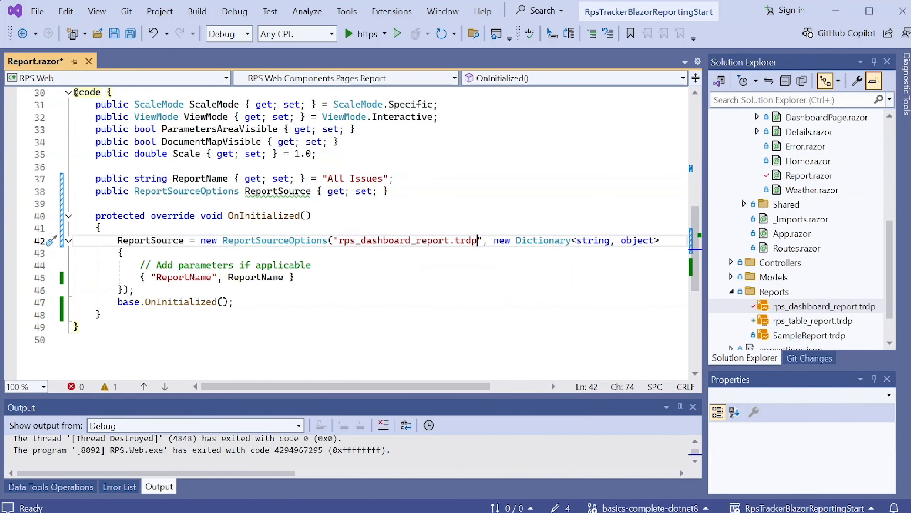
# Run the web app and open its Report page to examine the dashboard report's graph.
pyautogui.press('F5')
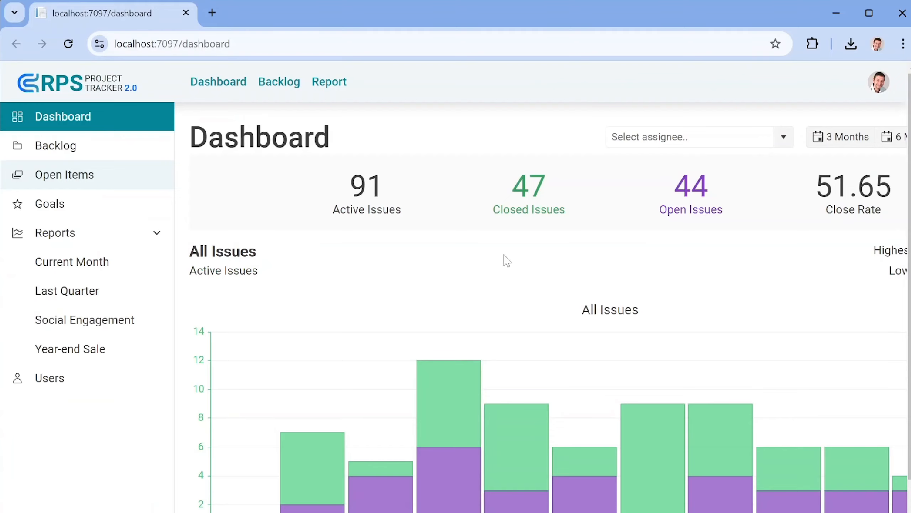
pyautogui.click(330, 84)
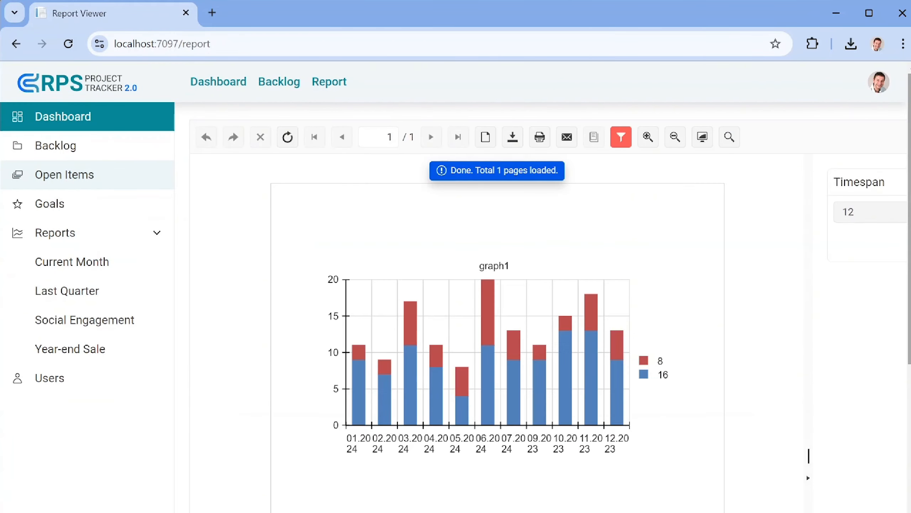
pyautogui.scroll(-1, 886, 265)
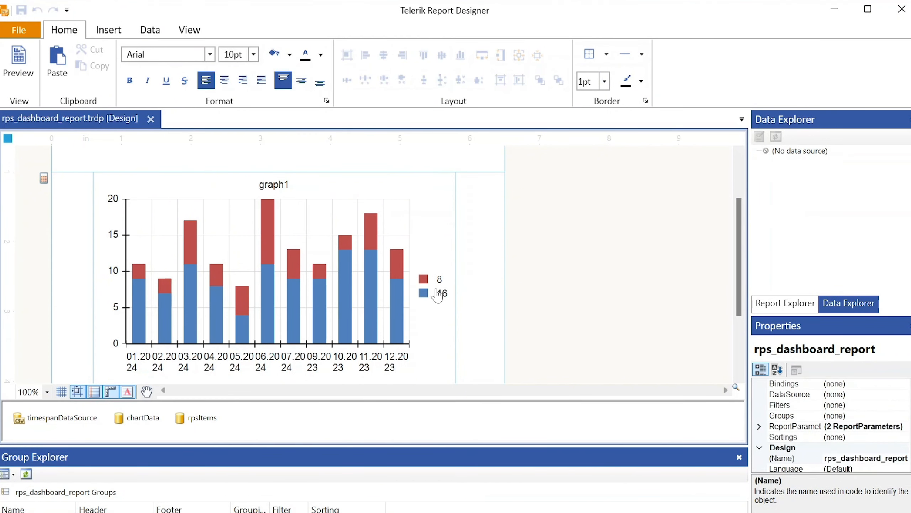
# Set the legend position of graph1 to BottomCenter.
pyautogui.click(438, 295)
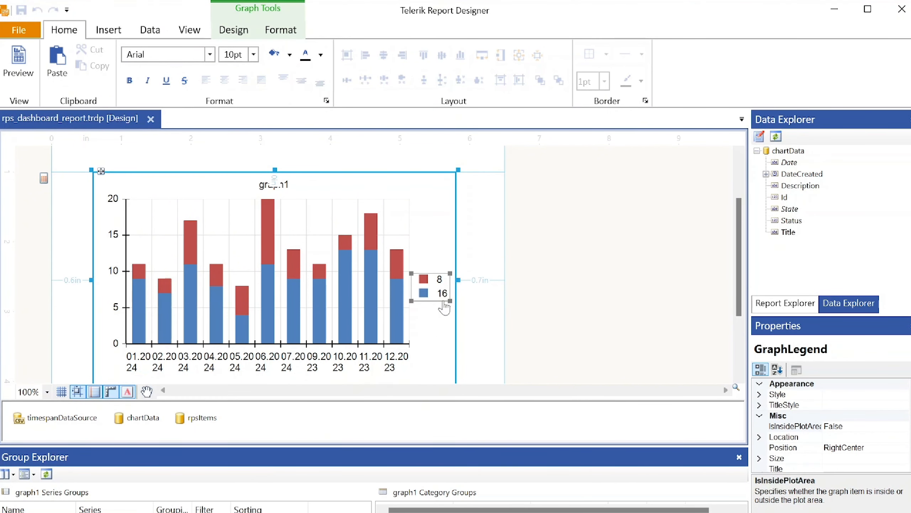
pyautogui.click(374, 162)
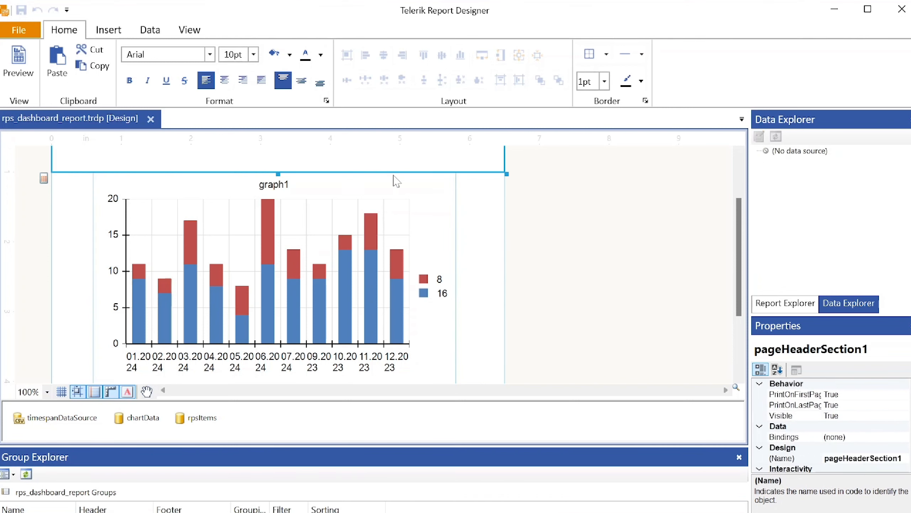
pyautogui.click(395, 176)
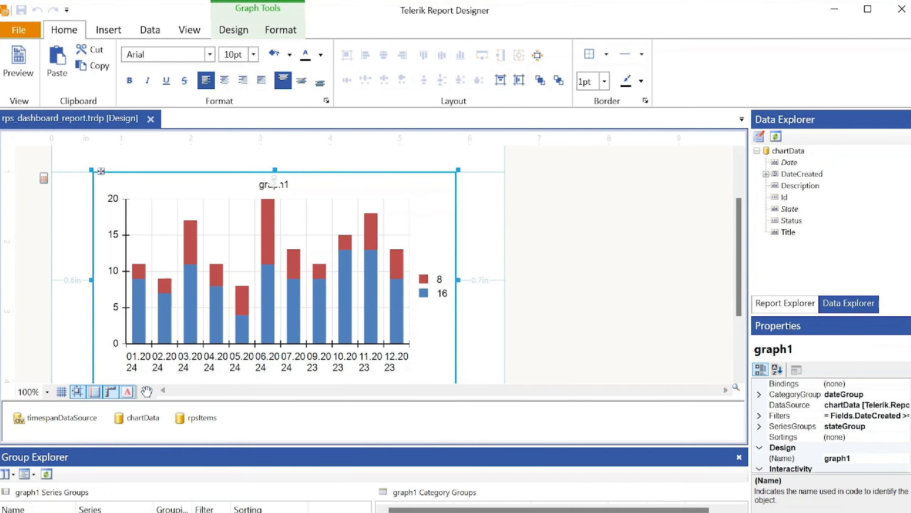
pyautogui.scroll(-3, 908, 438)
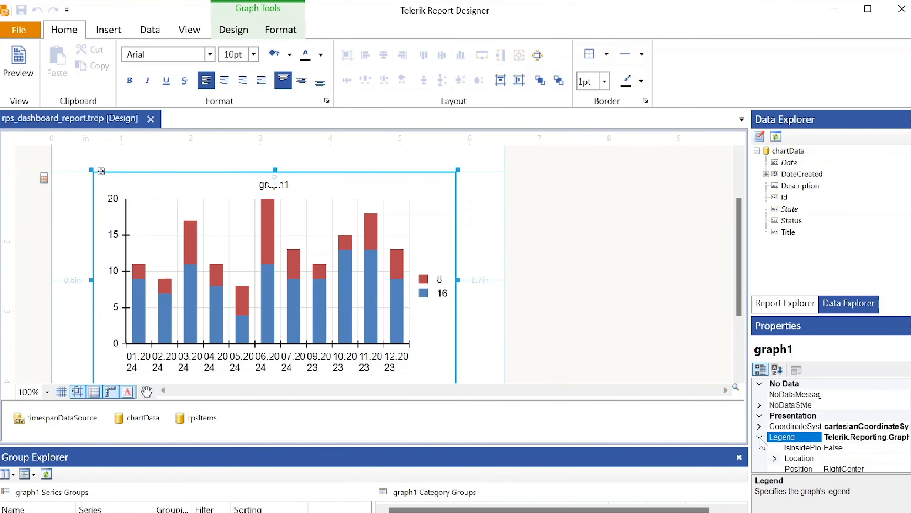
pyautogui.scroll(-1, 853, 439)
pyautogui.click(875, 438)
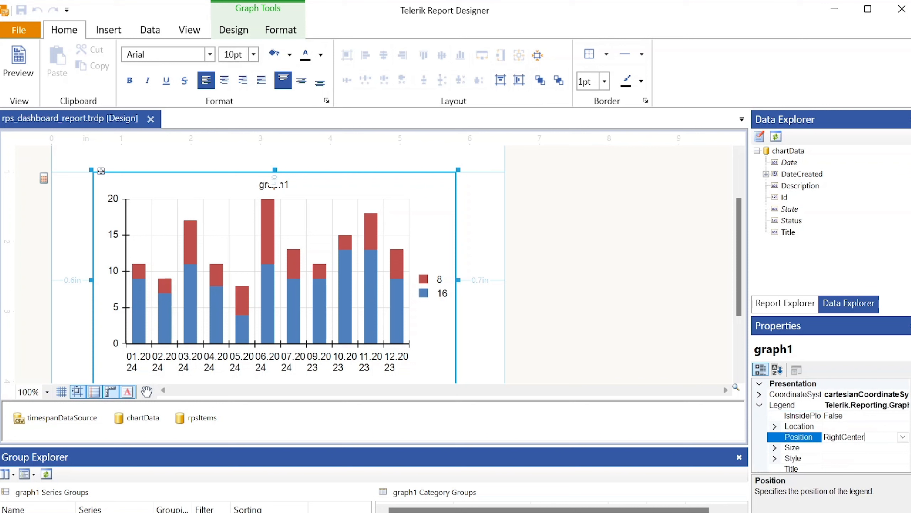
pyautogui.click(903, 436)
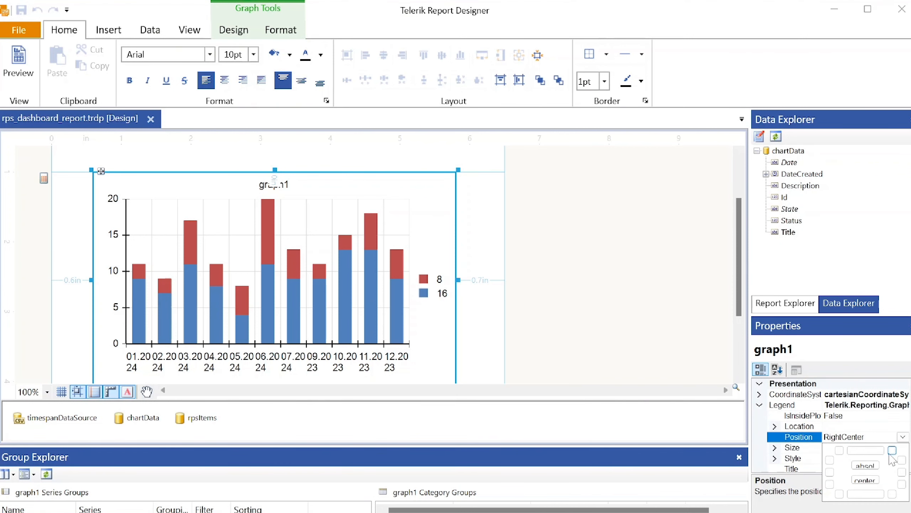
pyautogui.click(865, 495)
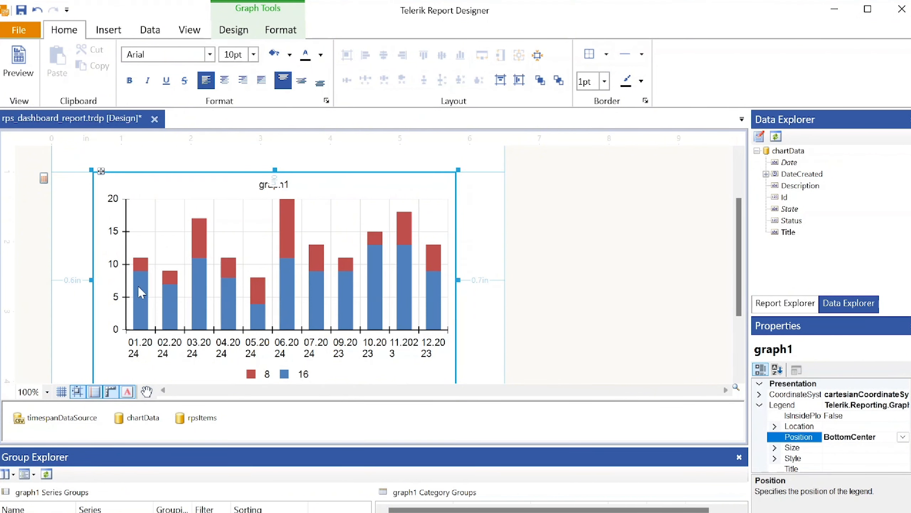
# Widen graph1 to span the full report width, with a width of 6.5in and a location of 0in, 0in.
pyautogui.moveTo(95, 283); pyautogui.dragTo(63, 280)
pyautogui.moveTo(459, 279); pyautogui.dragTo(501, 280)
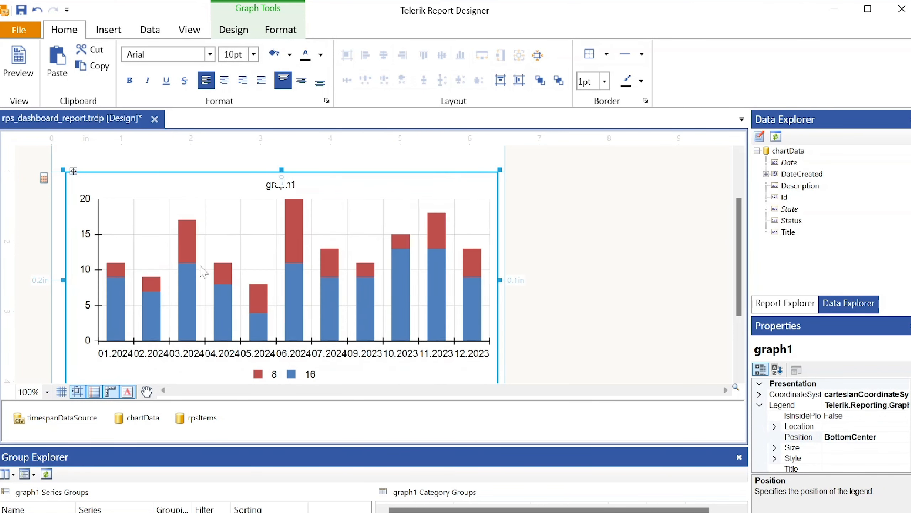
pyautogui.moveTo(62, 280); pyautogui.dragTo(55, 280)
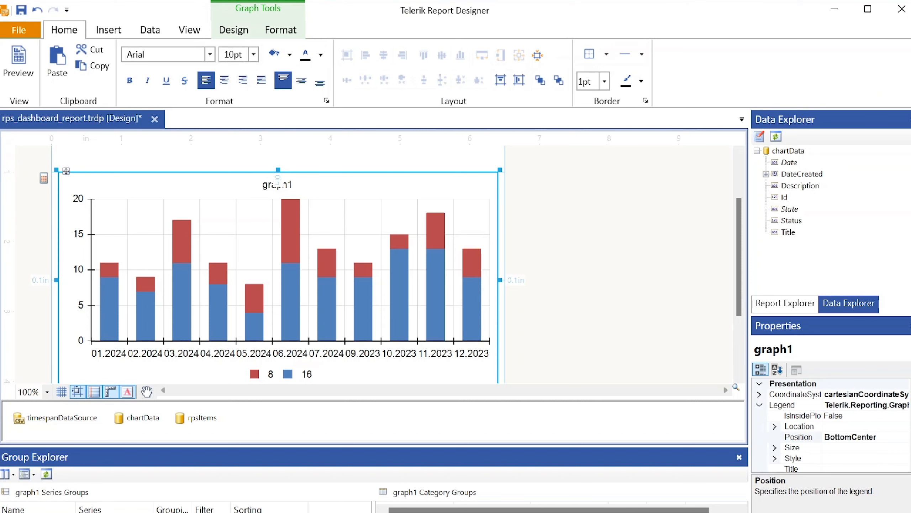
pyautogui.scroll(-9, 820, 433)
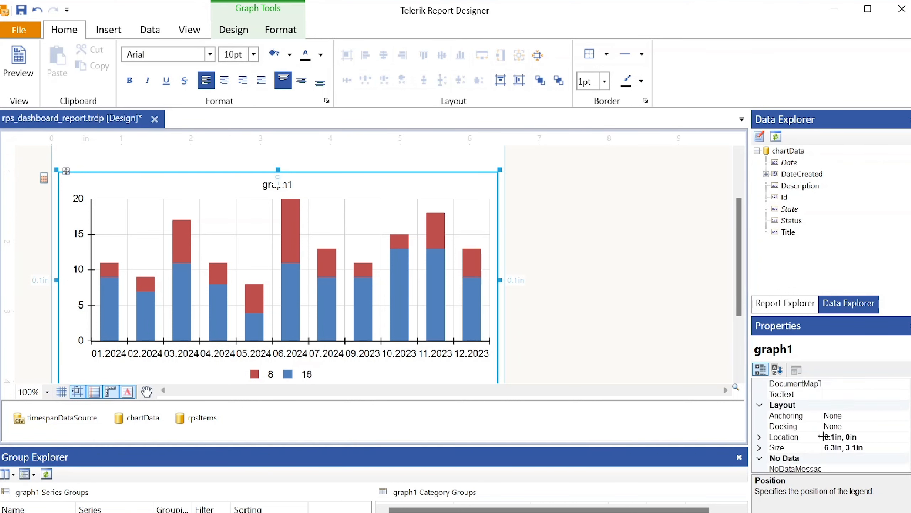
pyautogui.click(760, 448)
pyautogui.scroll(-1, 761, 449)
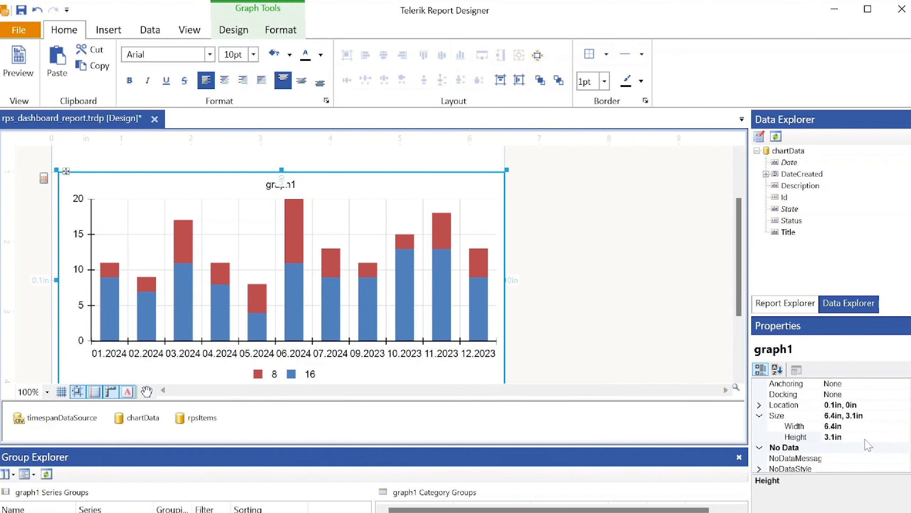
pyautogui.click(865, 439)
pyautogui.click(875, 426)
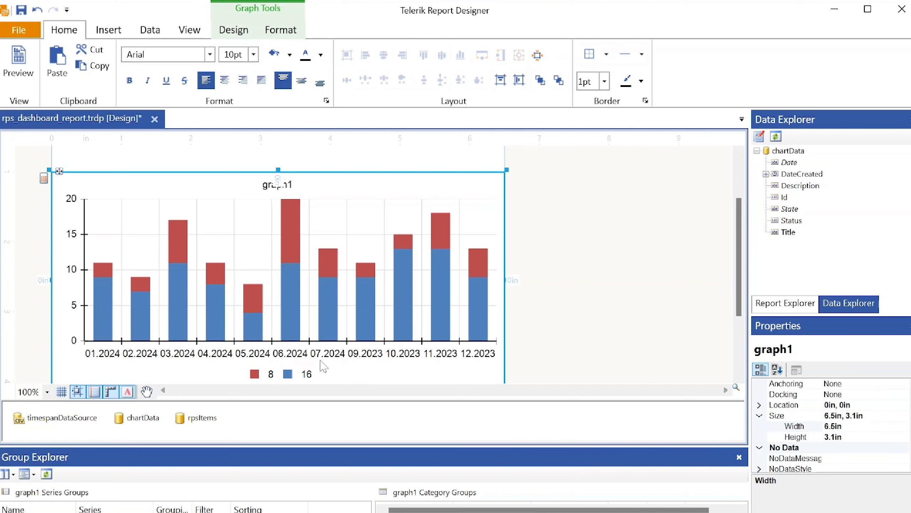
# Set the font size of the graph's horizontal date axis labels to 8pt.
pyautogui.click(380, 359)
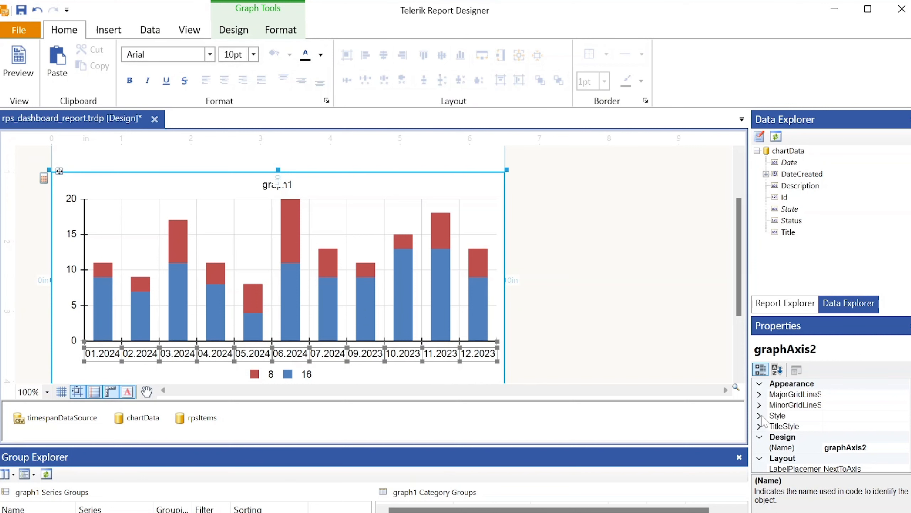
pyautogui.click(763, 415)
pyautogui.scroll(-1, 825, 431)
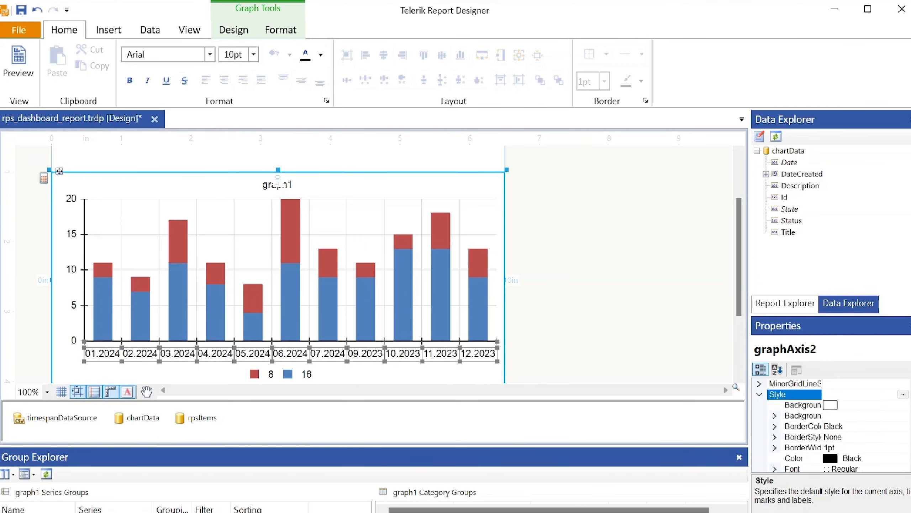
pyautogui.scroll(-1, 825, 430)
pyautogui.click(776, 427)
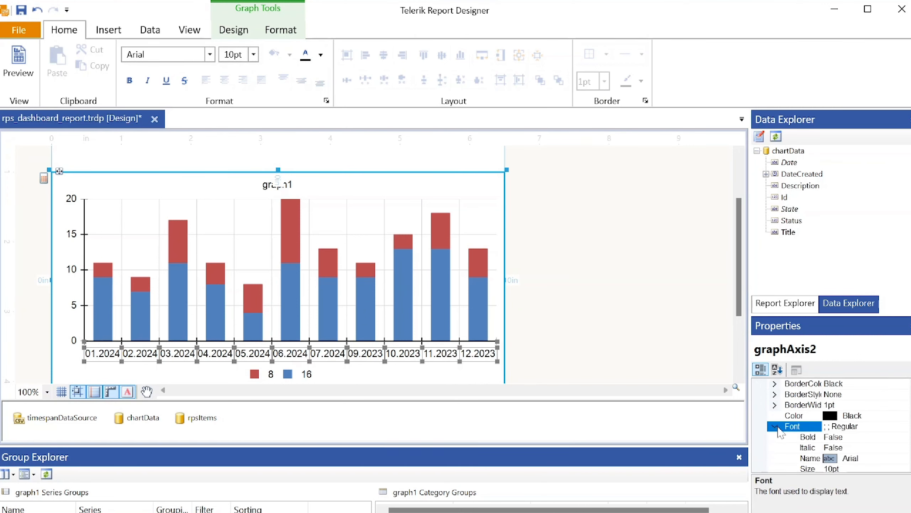
pyautogui.scroll(-1, 783, 435)
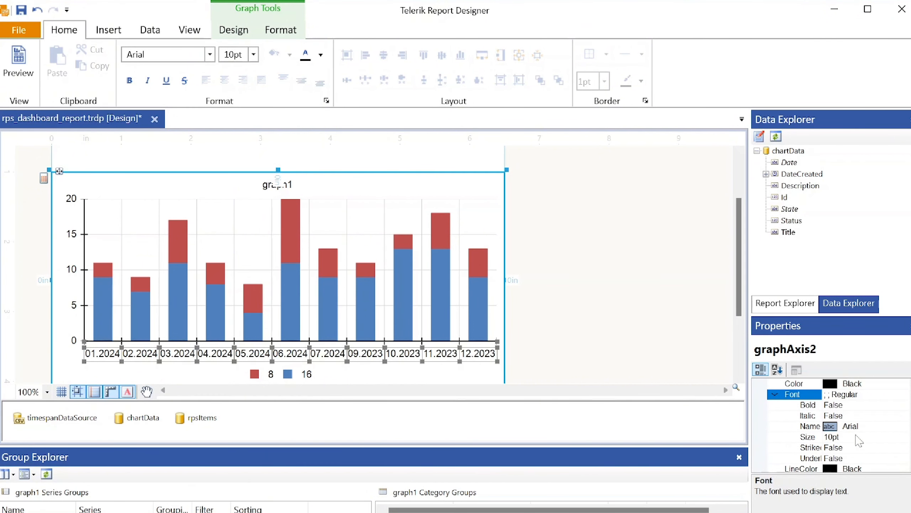
pyautogui.click(833, 437)
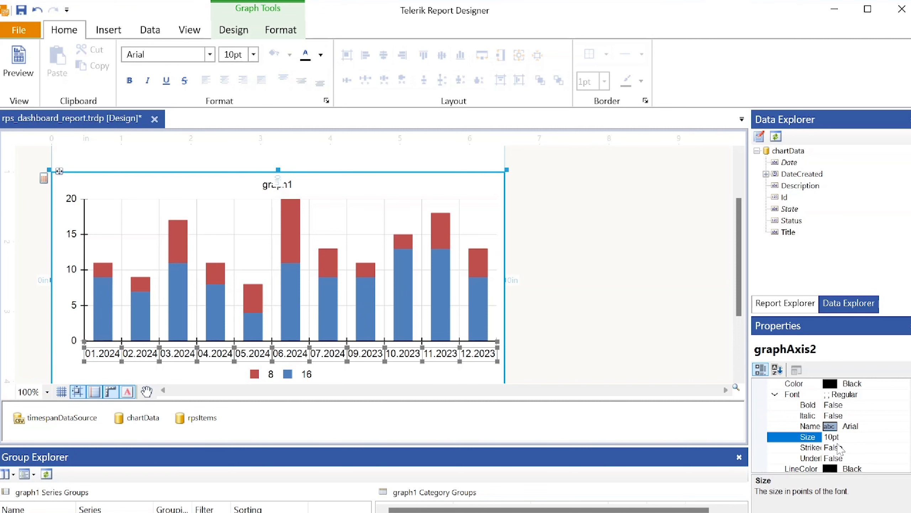
pyautogui.press('BackSpace')
pyautogui.write('8')
pyautogui.press('Return')
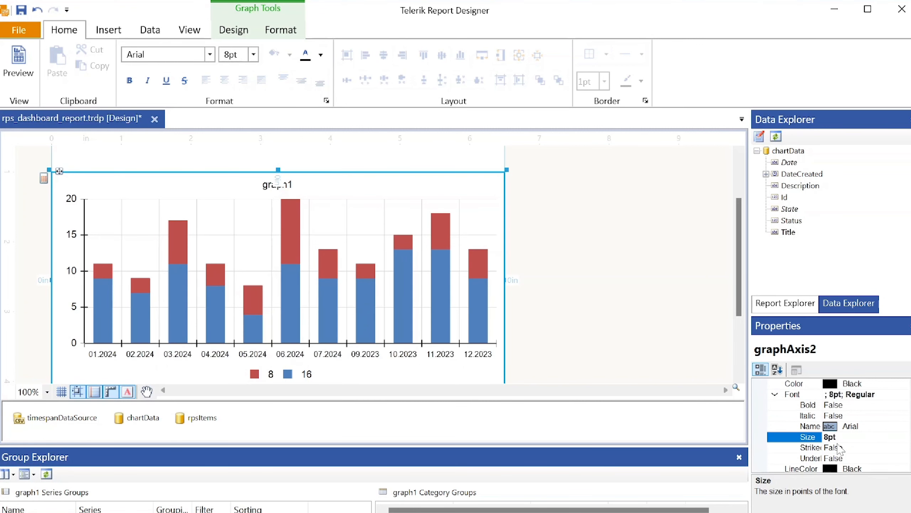
# Change the text color of the horizontal date axis to DarkGray.
pyautogui.click(832, 386)
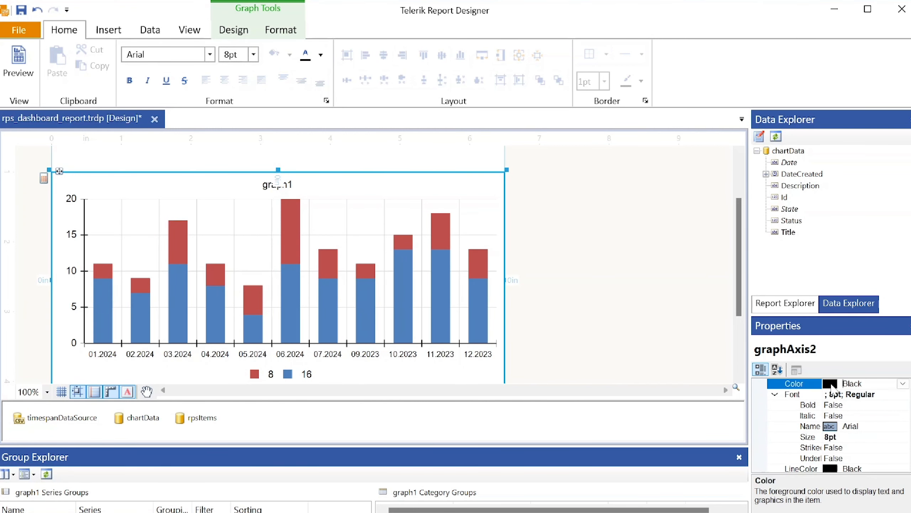
pyautogui.click(903, 384)
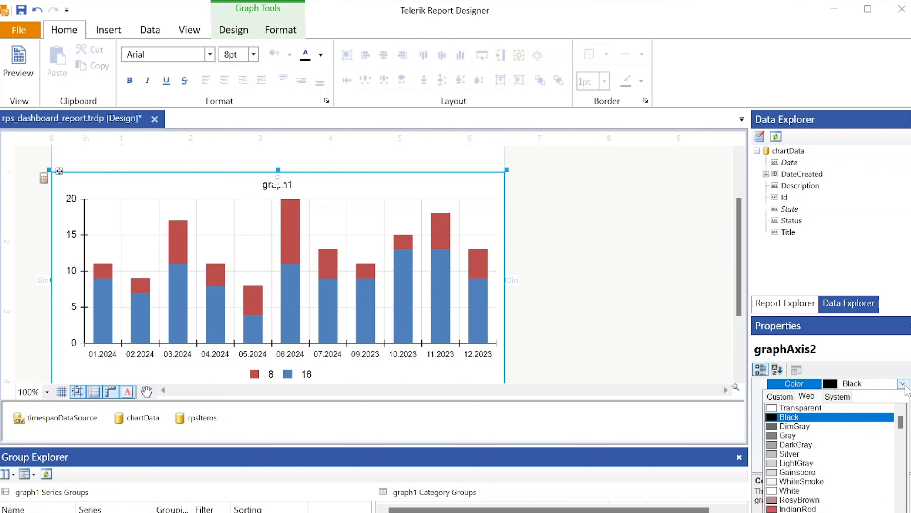
pyautogui.click(791, 444)
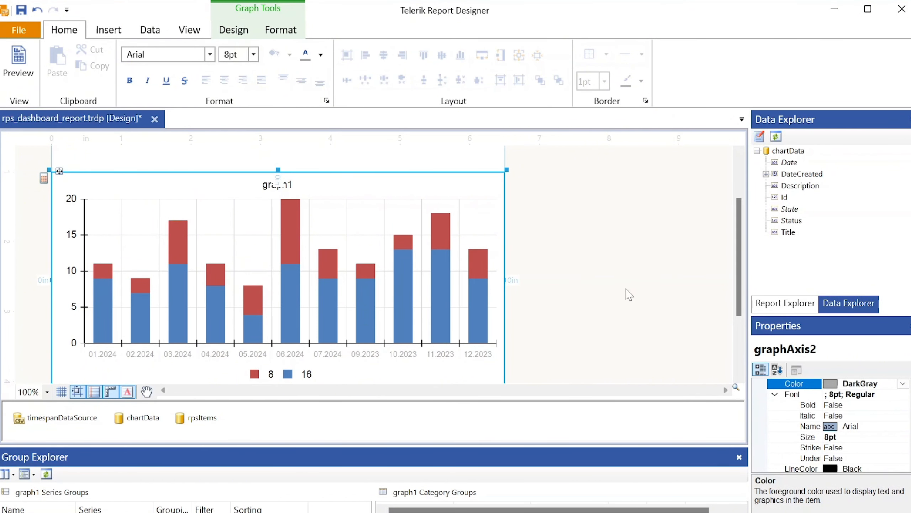
pyautogui.click(603, 287)
# Assign the Color Palette type to the ColorPalette property of graph1.
pyautogui.click(460, 265)
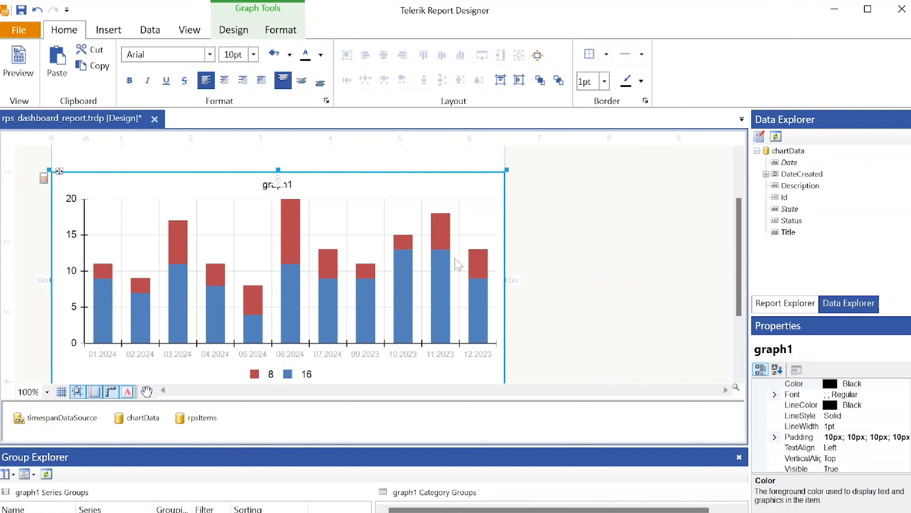
pyautogui.scroll(4, 831, 425)
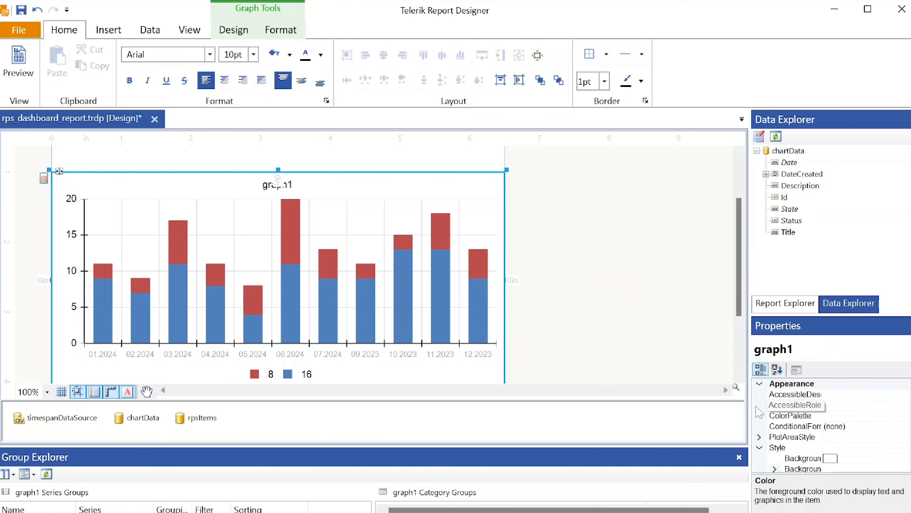
pyautogui.click(760, 447)
pyautogui.click(801, 417)
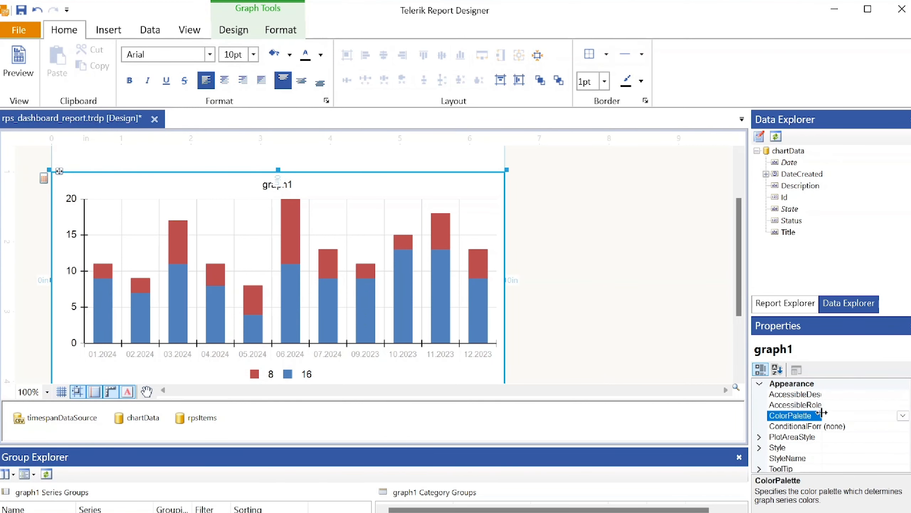
pyautogui.click(902, 416)
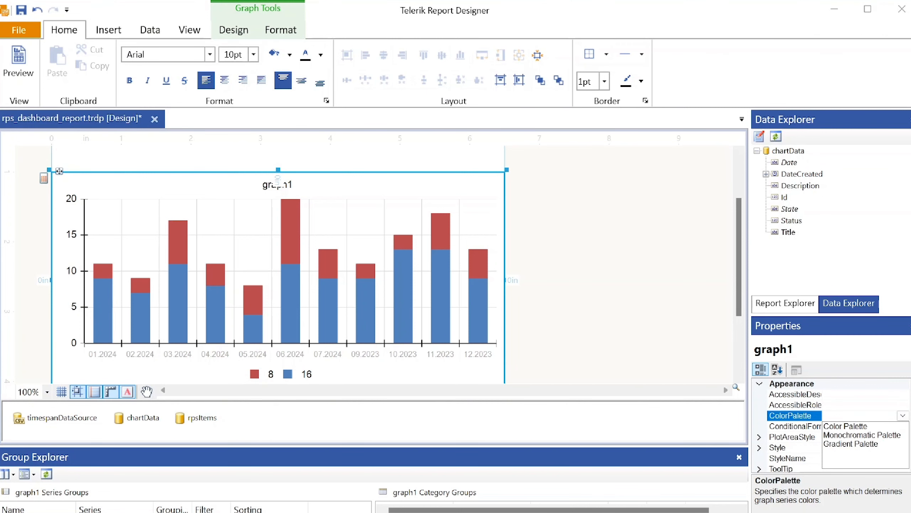
pyautogui.click(860, 426)
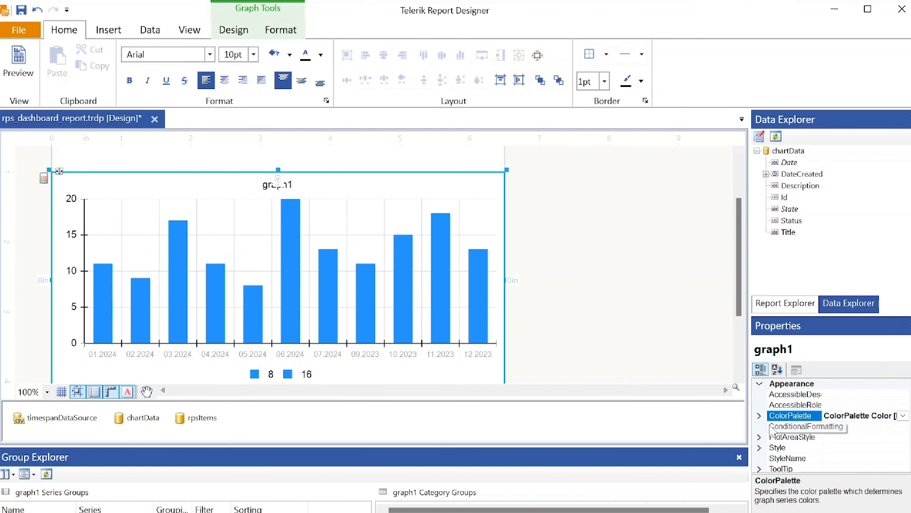
# In the palette's Colors collection, replace DodgerBlue with a purple color of value 129, 66, 191.
pyautogui.click(759, 416)
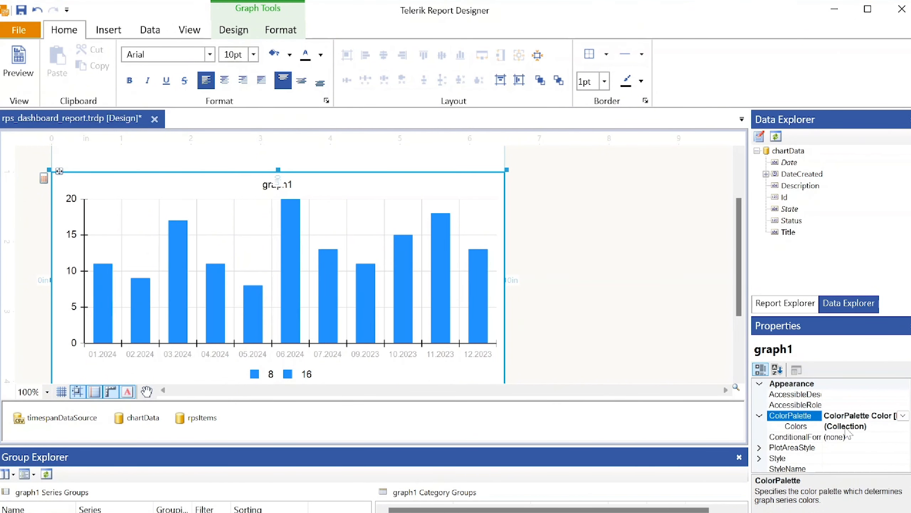
pyautogui.click(865, 426)
pyautogui.click(903, 426)
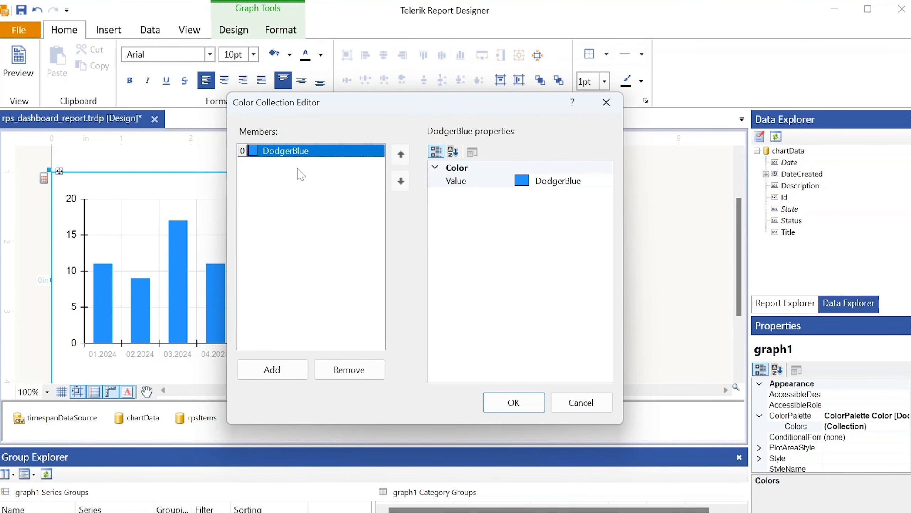
pyautogui.click(349, 369)
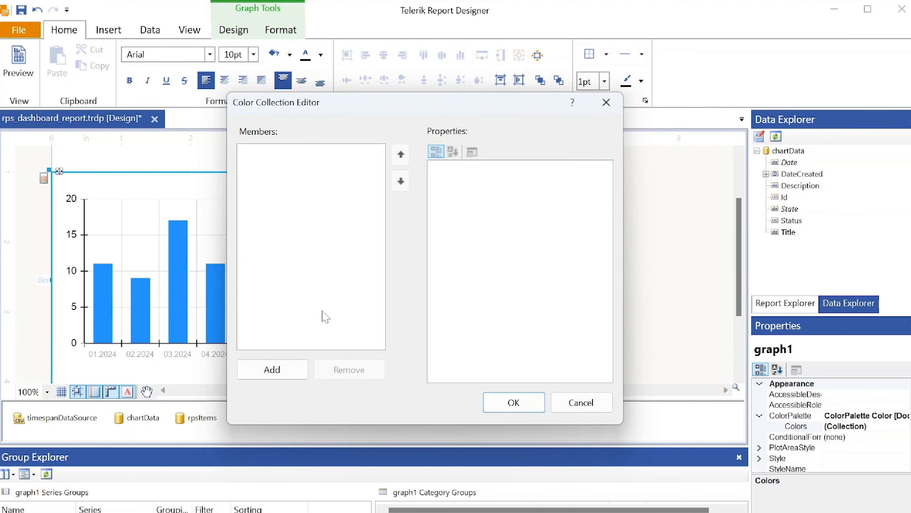
pyautogui.click(270, 371)
pyautogui.click(536, 183)
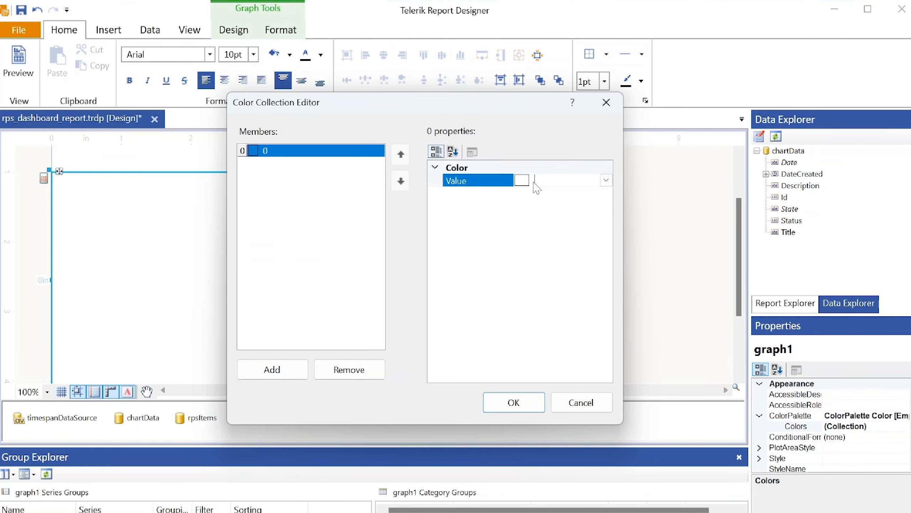
pyautogui.rightClick(544, 177)
pyautogui.click(585, 243)
pyautogui.press('Return')
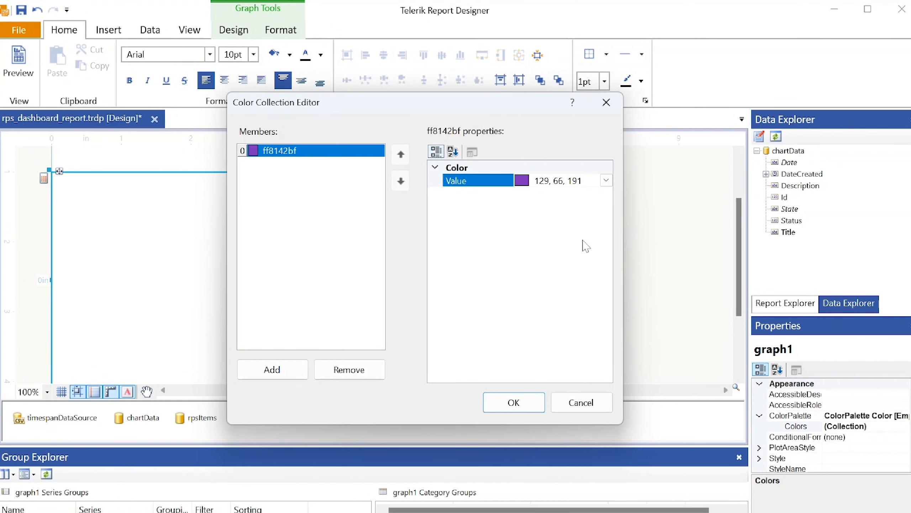
# Add a second, green color with value 76, 209, 128 to the palette and accept the color collection.
pyautogui.click(290, 371)
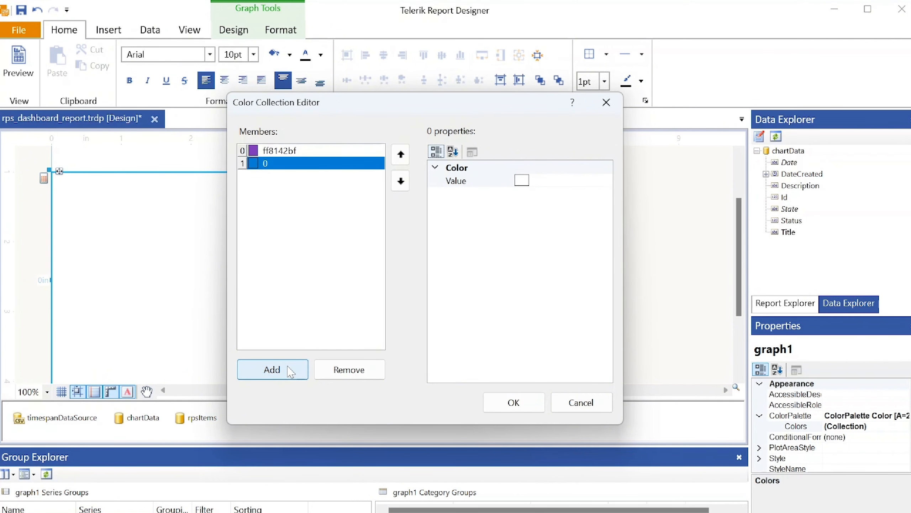
pyautogui.click(549, 181)
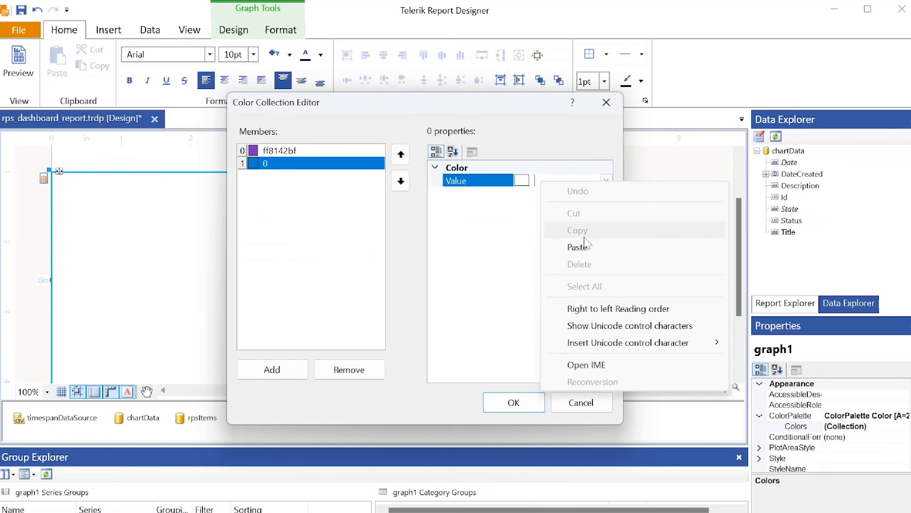
pyautogui.click(577, 248)
pyautogui.press('Return')
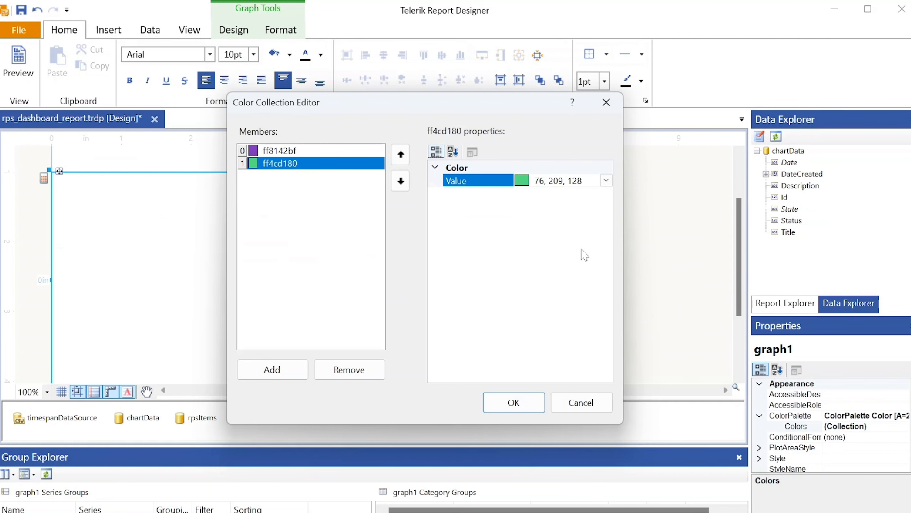
pyautogui.click(527, 405)
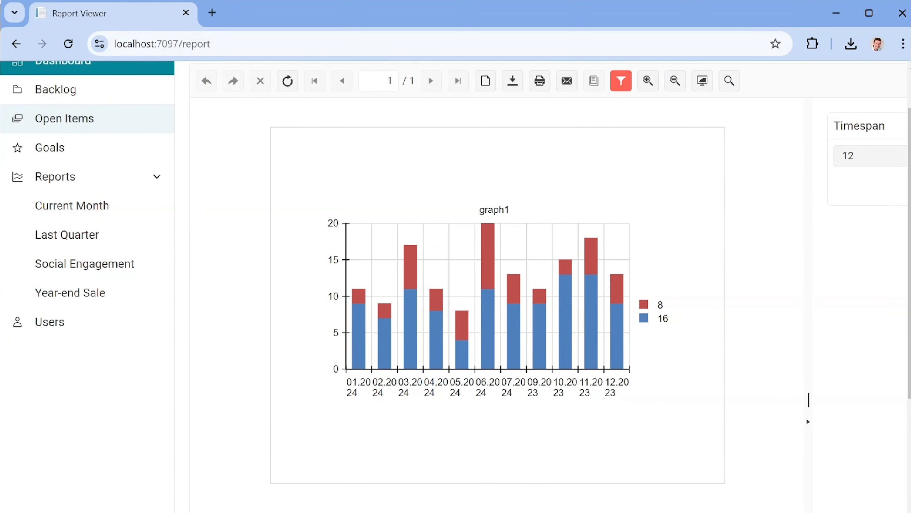
# Open the web app's Dashboard page for color reference and move the green color above the purple one in graph1's color palette.
pyautogui.scroll(2, 258, 171)
pyautogui.click(222, 81)
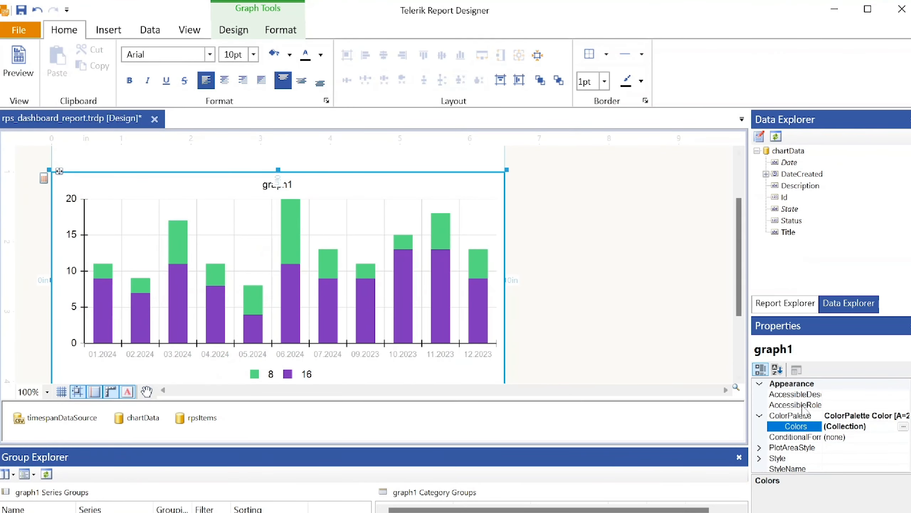
pyautogui.click(903, 426)
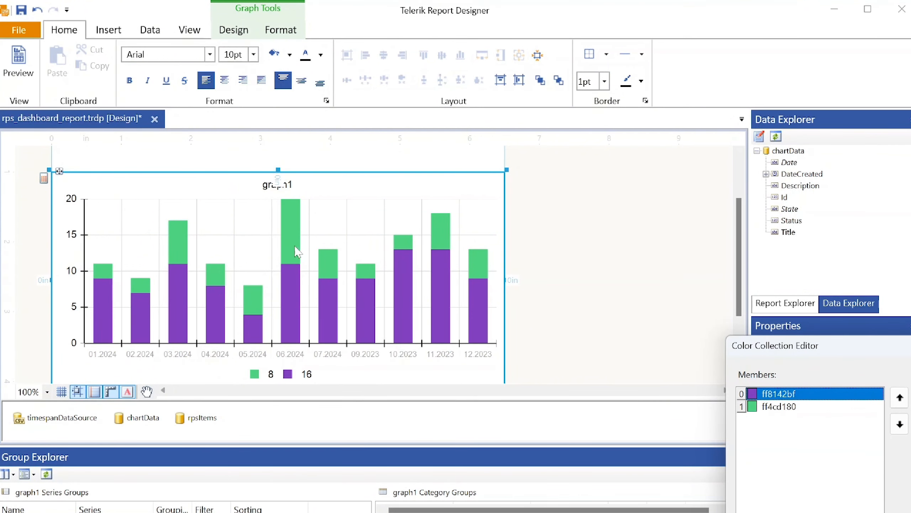
pyautogui.click(420, 185)
pyautogui.click(350, 174)
pyautogui.click(335, 186)
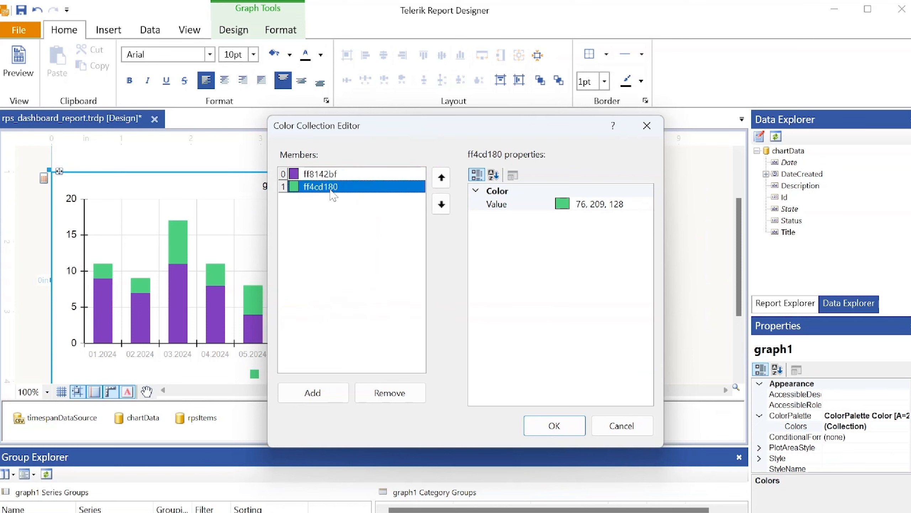
pyautogui.click(442, 178)
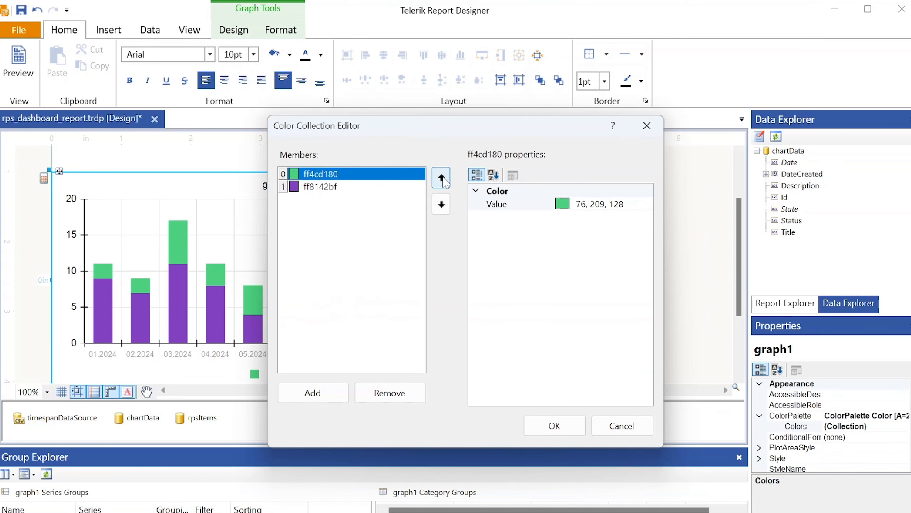
pyautogui.click(563, 431)
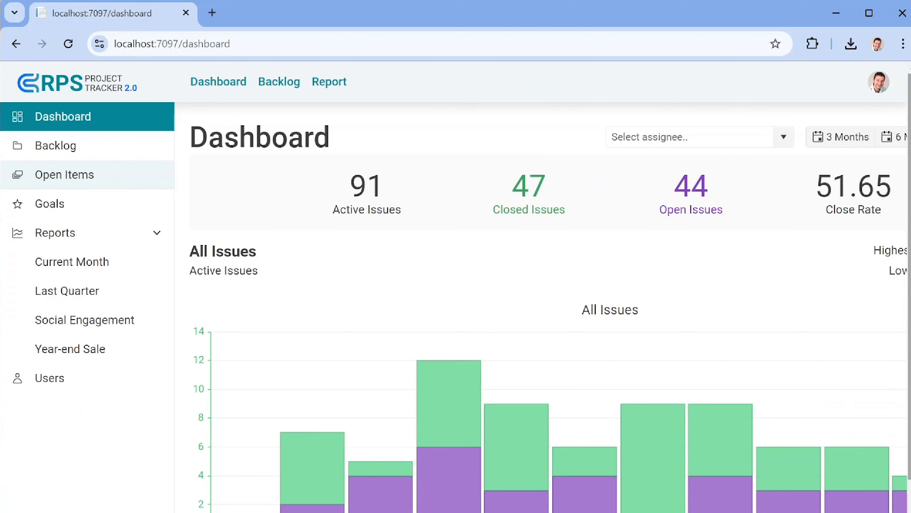
# Examine the stacking order and color shades of the All Issues chart on the web dashboard.
pyautogui.scroll(-2, 505, 397)
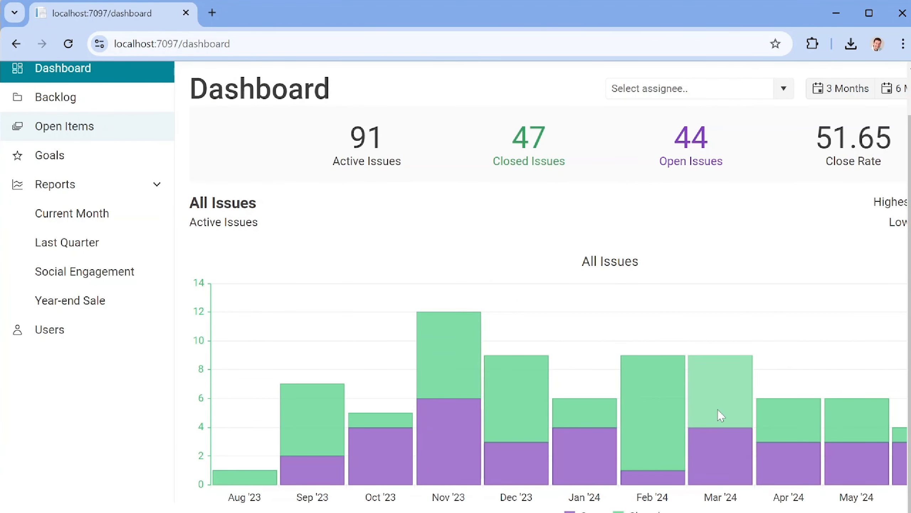
pyautogui.scroll(2, 721, 416)
pyautogui.scroll(-2, 717, 415)
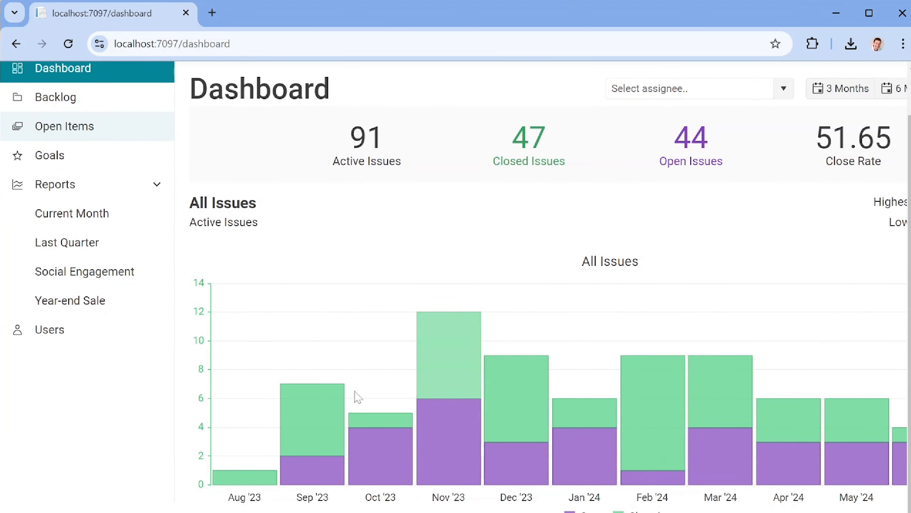
pyautogui.scroll(2, 668, 403)
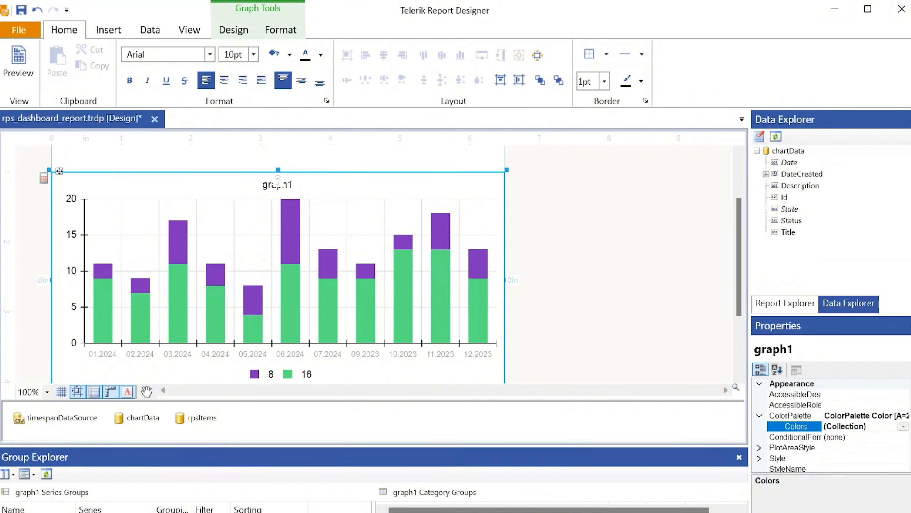
# In graph1's palette color collection, change the green color's value to bb4cd180.
pyautogui.click(421, 182)
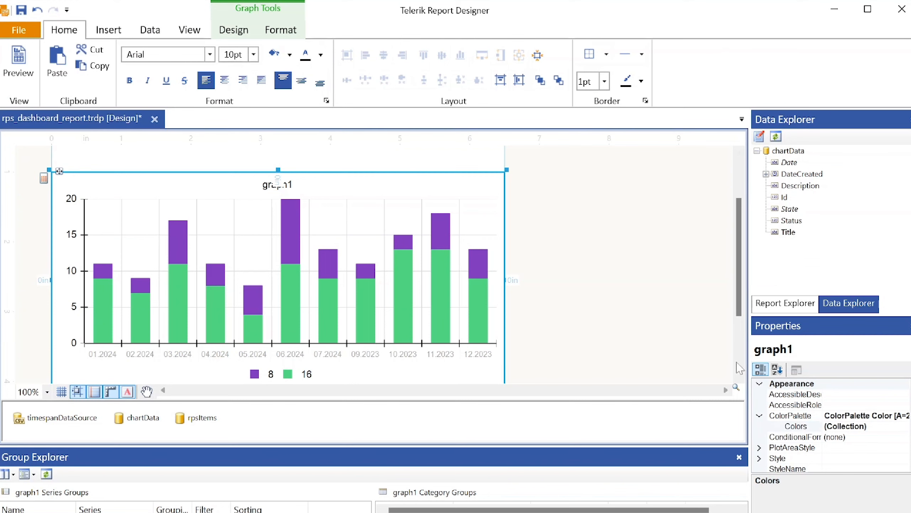
pyautogui.click(905, 426)
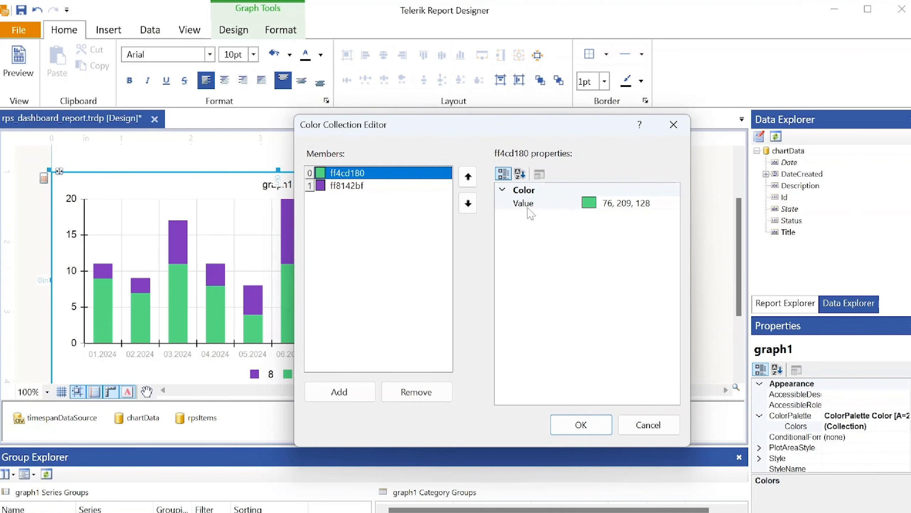
pyautogui.click(634, 203)
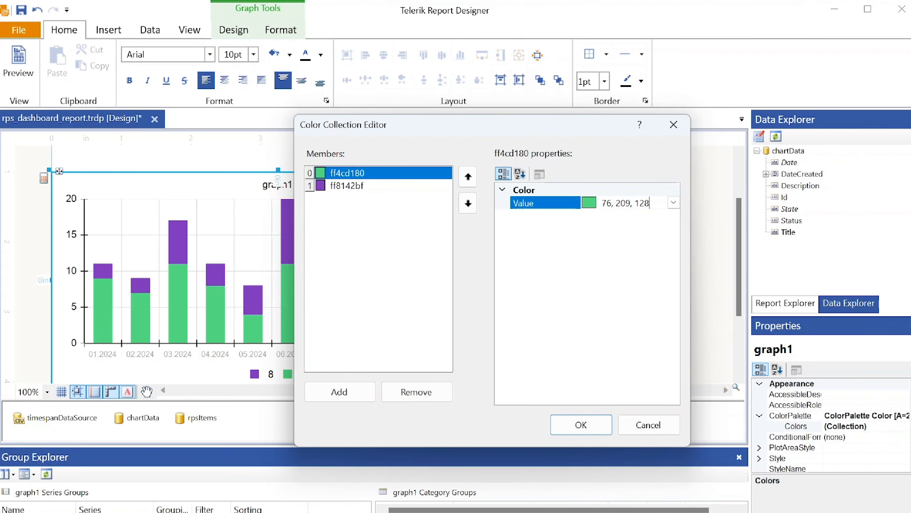
pyautogui.click(356, 176)
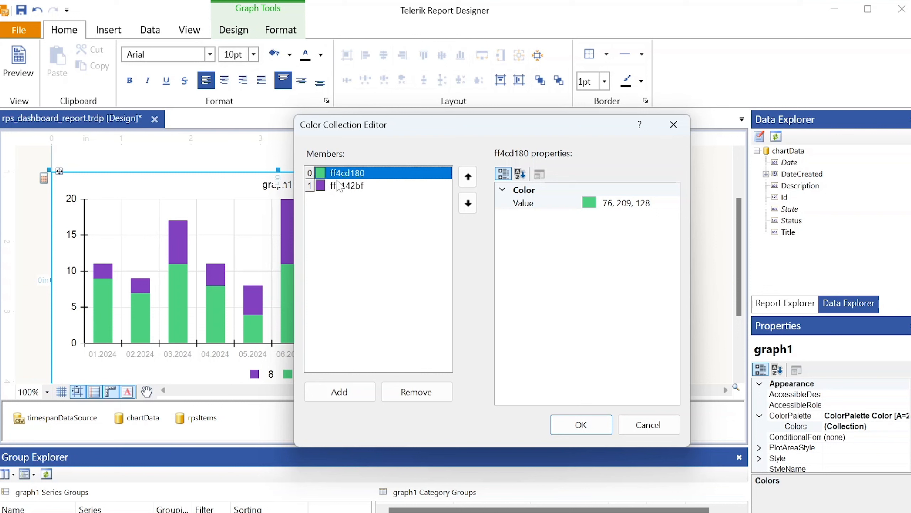
pyautogui.click(668, 207)
pyautogui.click(673, 202)
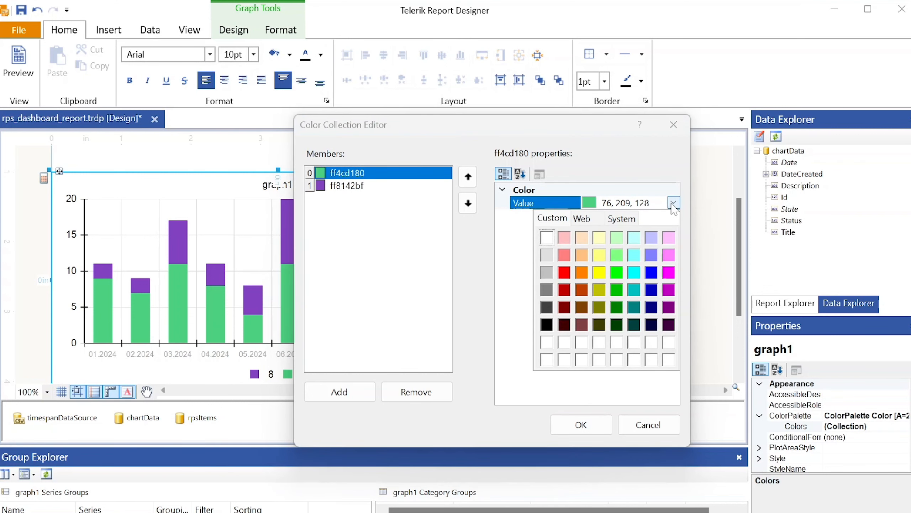
pyautogui.click(673, 202)
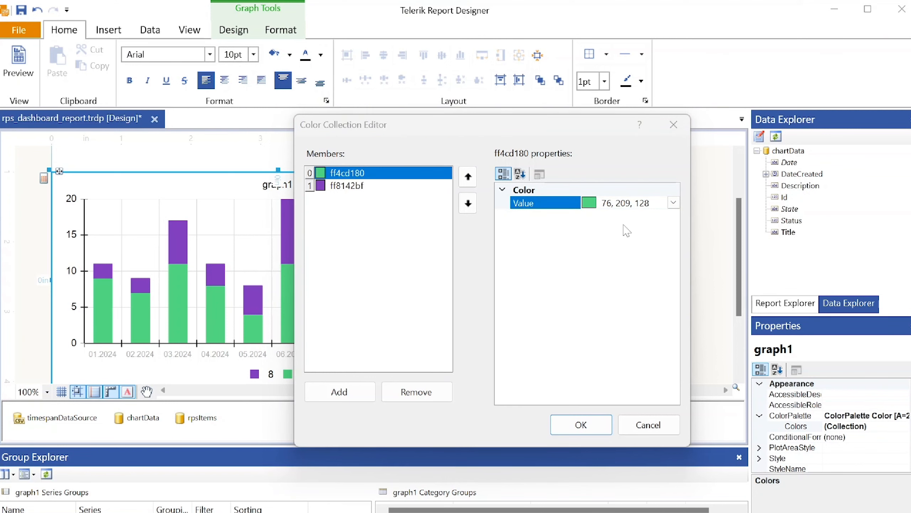
pyautogui.click(645, 203)
pyautogui.moveTo(650, 203); pyautogui.dragTo(576, 208)
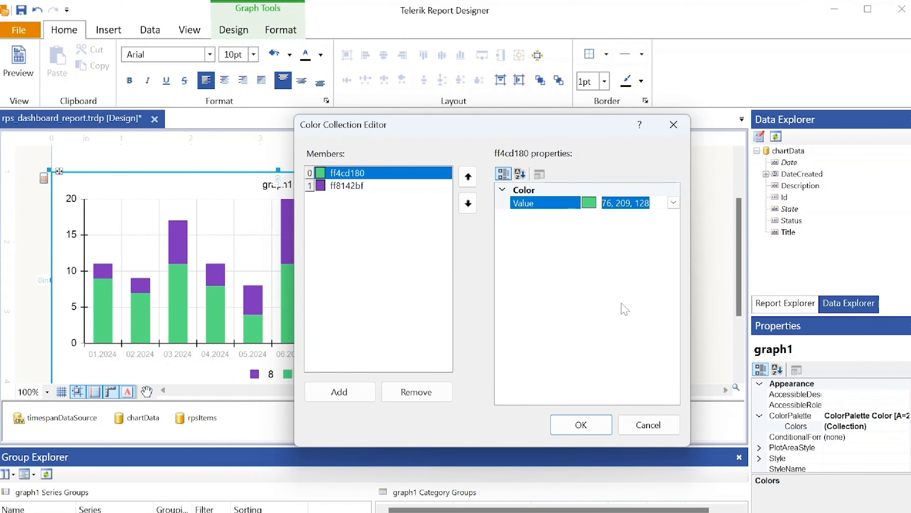
pyautogui.write('bb4cd180')
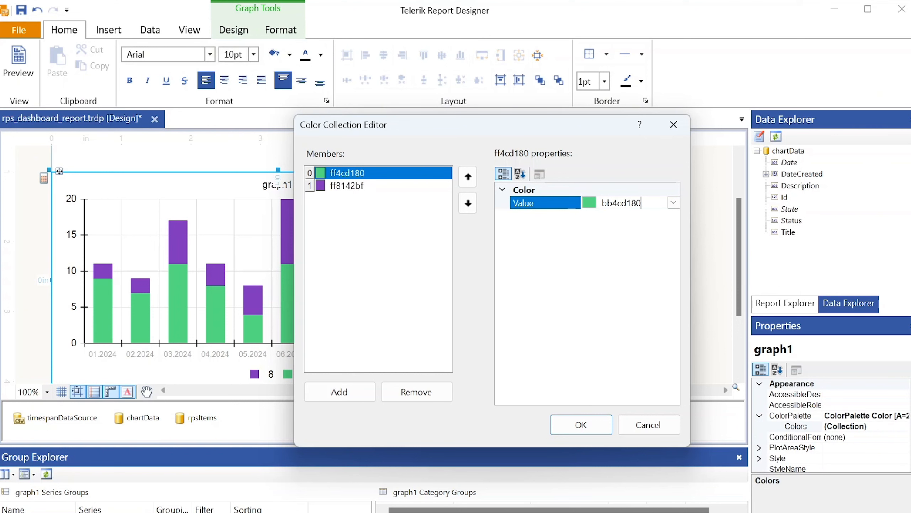
pyautogui.press('Return')
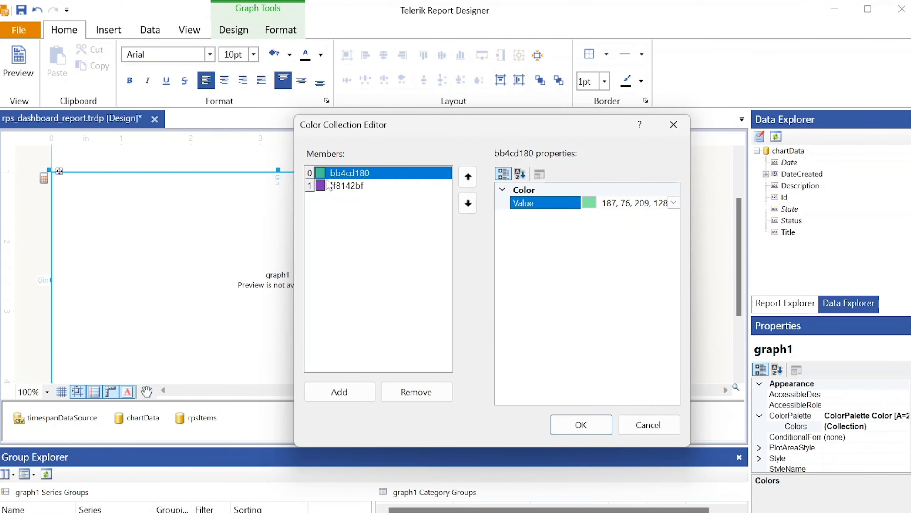
# Apply 187, 129, 66, 191 as the purple palette color's value and compare with the web dashboard's chart.
pyautogui.click(355, 186)
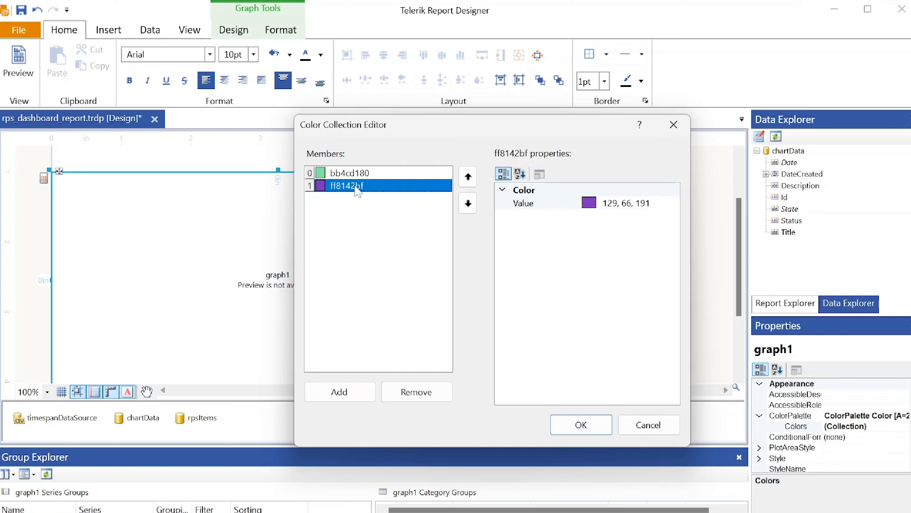
pyautogui.click(603, 203)
pyautogui.write('18')
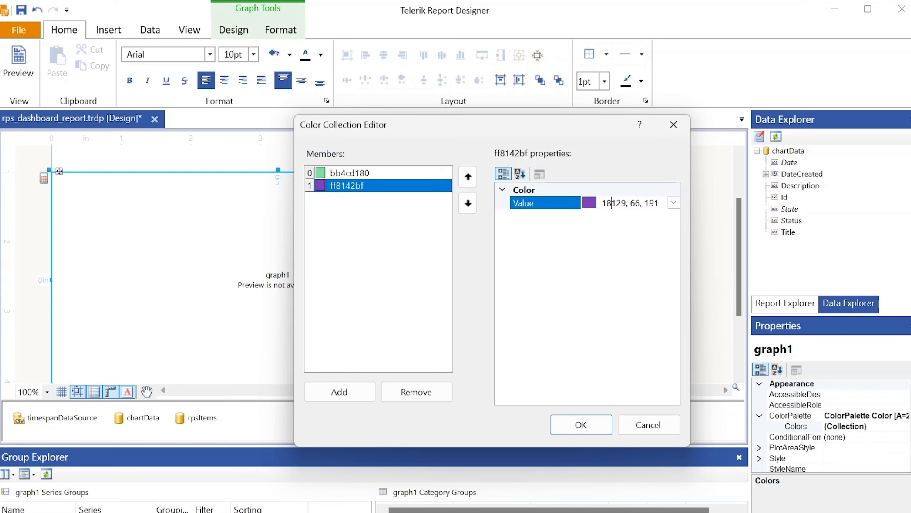
pyautogui.write('7,')
pyautogui.press('Return')
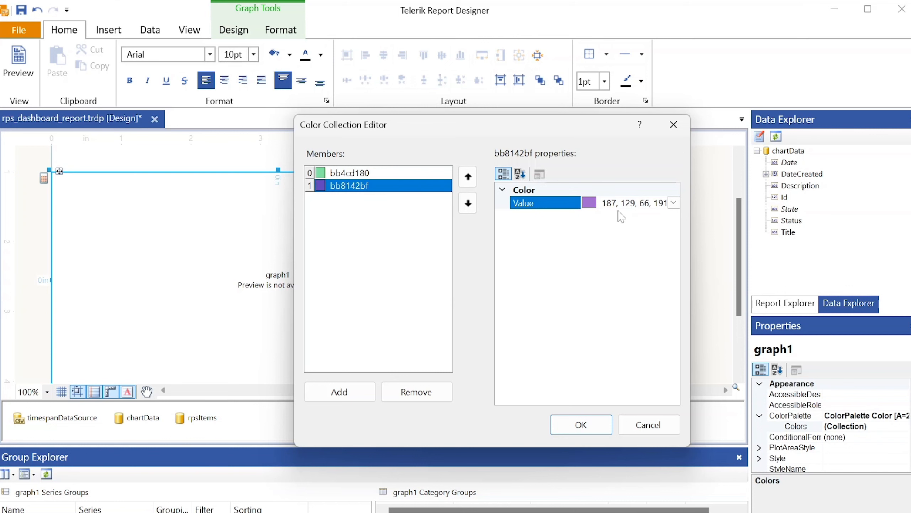
pyautogui.click(586, 427)
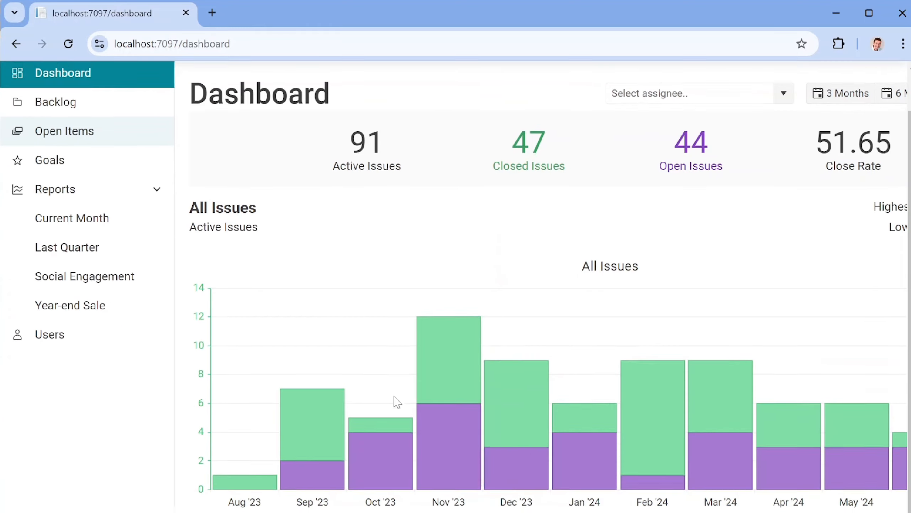
pyautogui.hscroll(2, 397, 401)
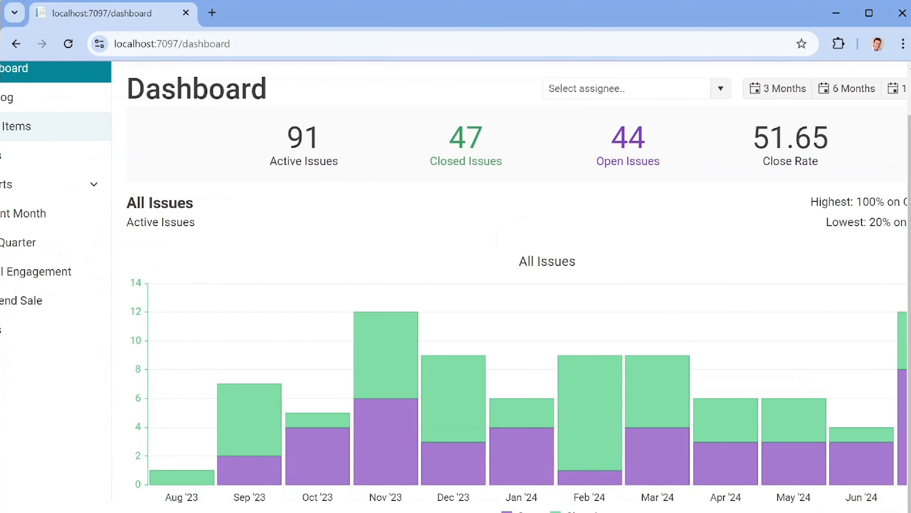
pyautogui.hscroll(-2, 380, 413)
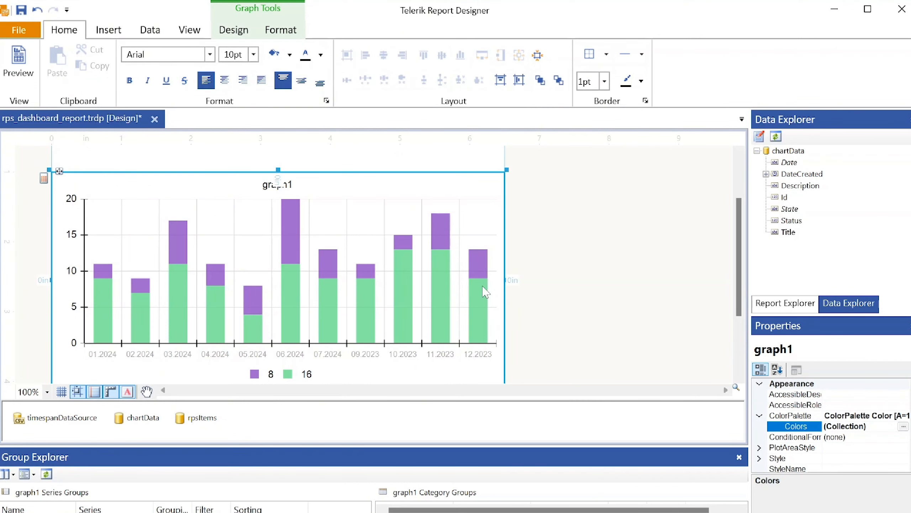
# Set the SpacingSlotCount of the category scale on graph1's horizontal axis, graphAxis2, to 0.2.
pyautogui.click(431, 361)
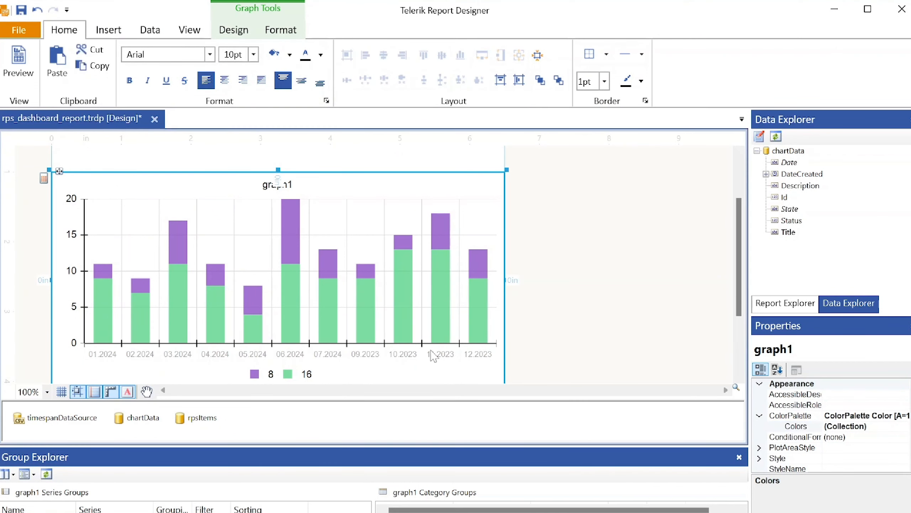
pyautogui.click(447, 354)
pyautogui.click(786, 304)
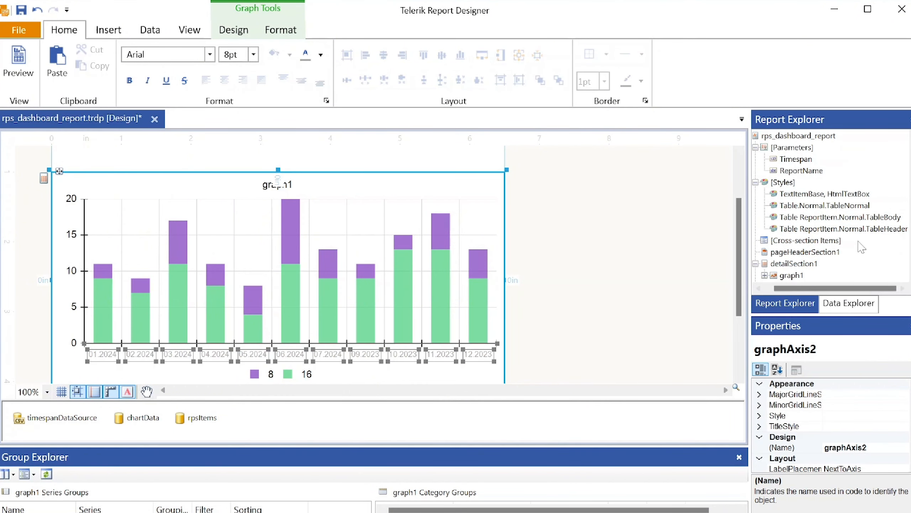
pyautogui.click(910, 278)
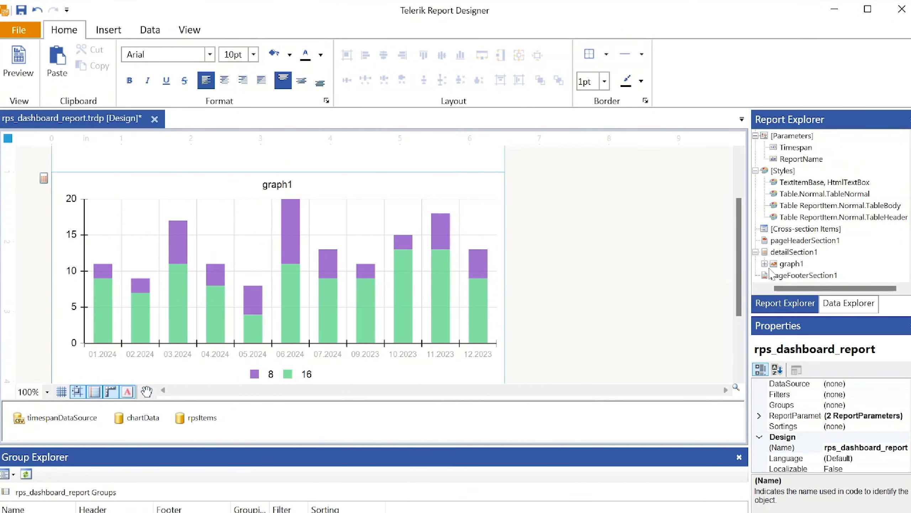
pyautogui.click(765, 264)
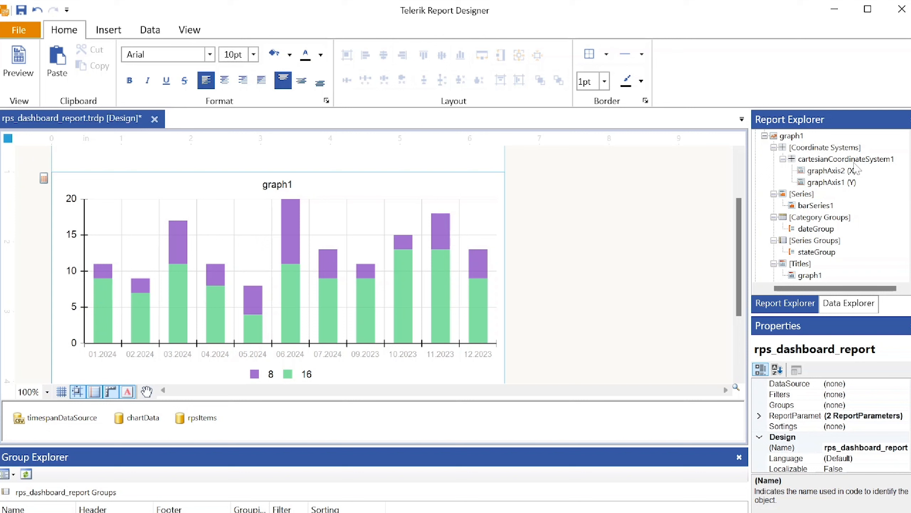
pyautogui.click(831, 171)
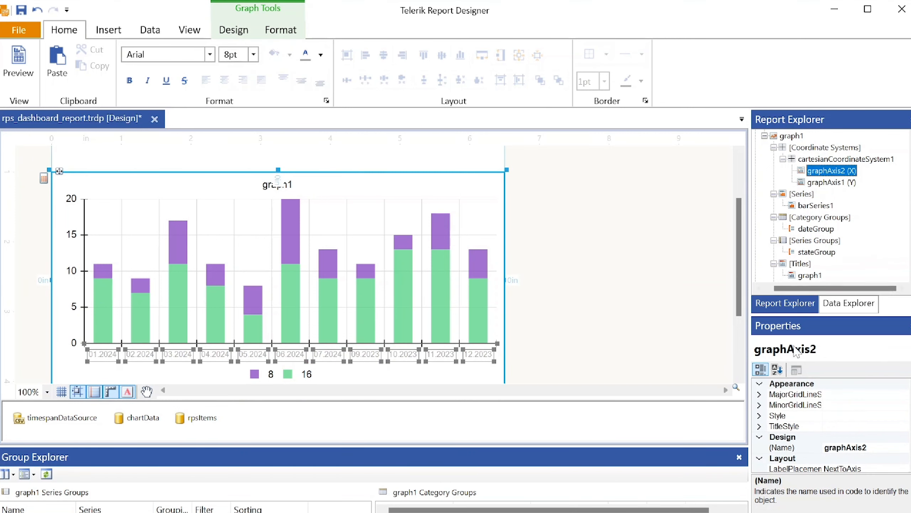
pyautogui.moveTo(910, 403); pyautogui.dragTo(910, 451)
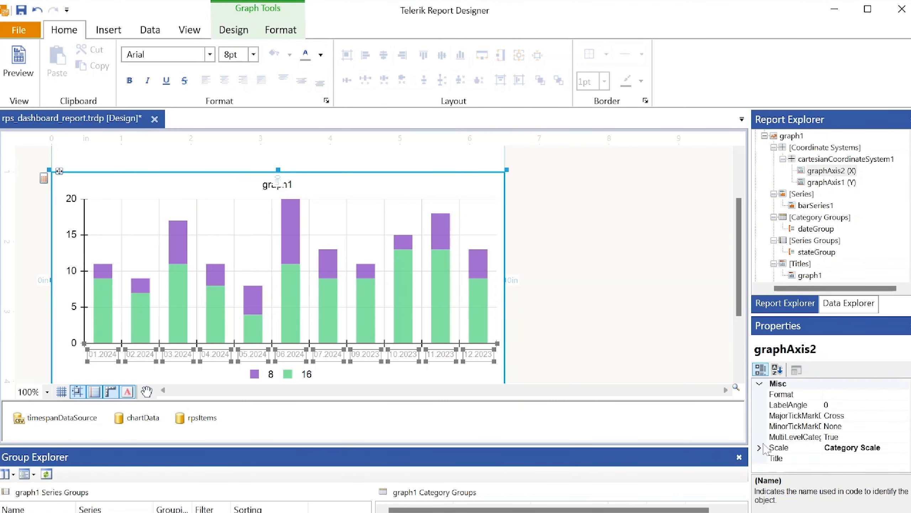
pyautogui.click(764, 448)
pyautogui.doubleClick(776, 448)
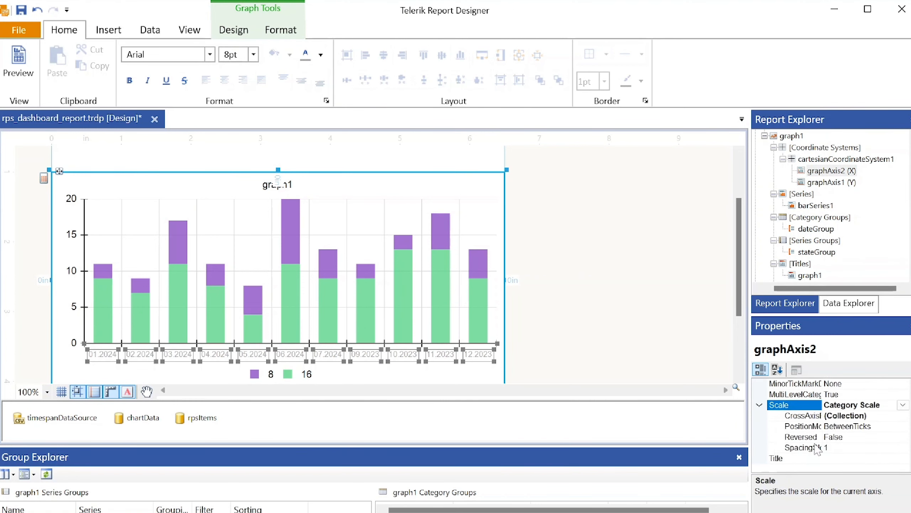
pyautogui.moveTo(823, 383); pyautogui.dragTo(857, 387)
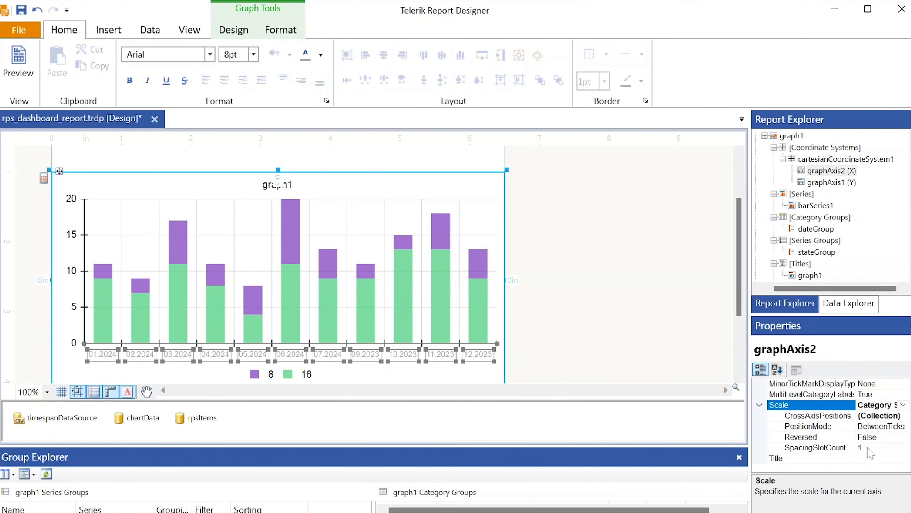
pyautogui.click(868, 447)
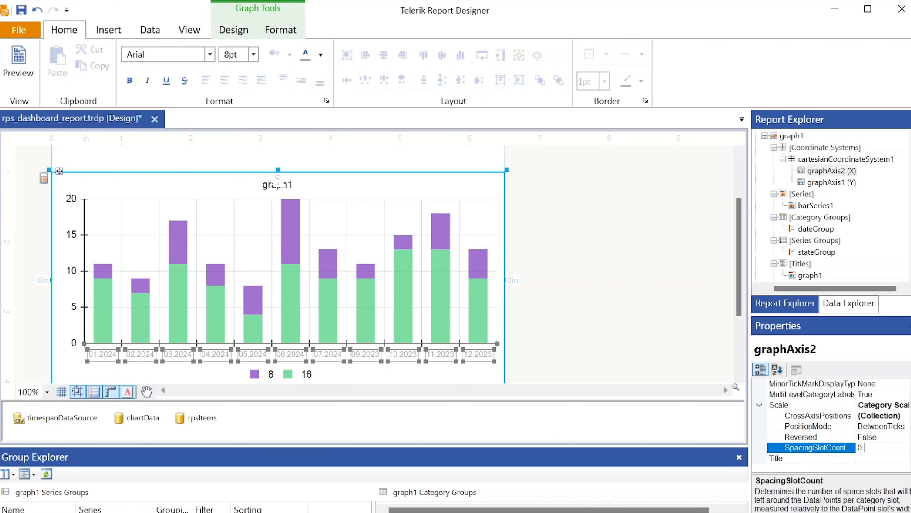
pyautogui.press('Return')
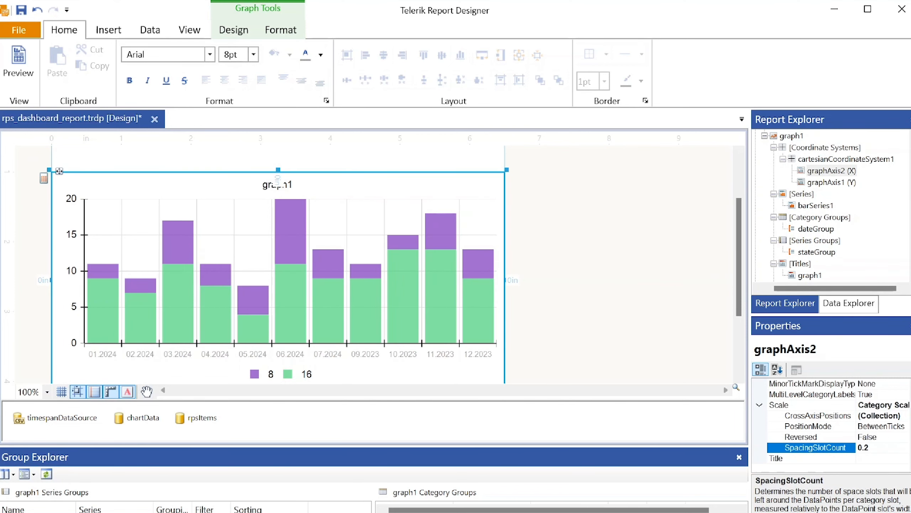
# Preview the report and open the web app's Report page in the browser.
pyautogui.click(26, 65)
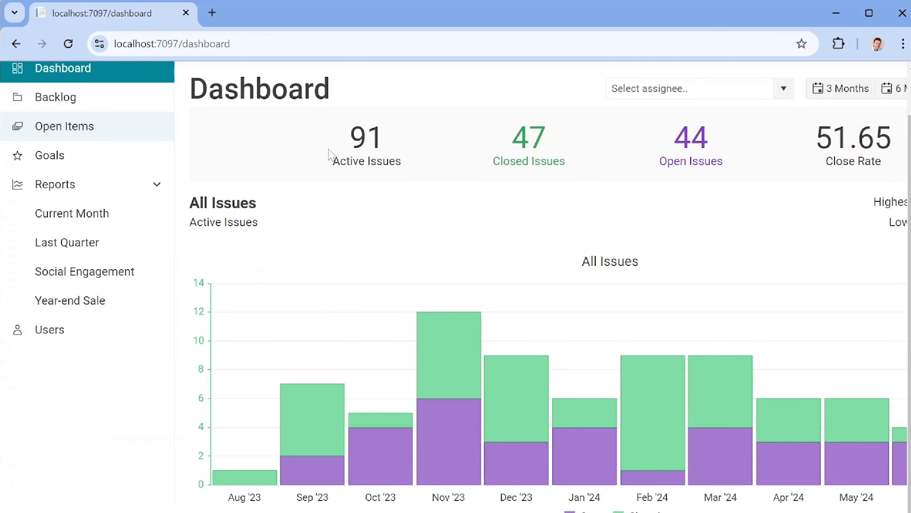
pyautogui.scroll(2, 431, 196)
pyautogui.click(338, 82)
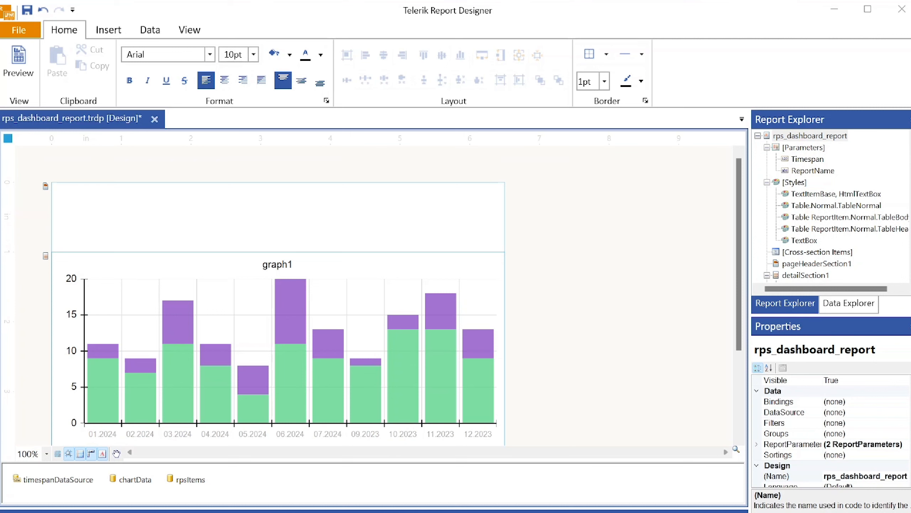
# Examine the appearance properties of graphAxis1's major gridlines and the style options in graph1's style editor.
pyautogui.click(368, 320)
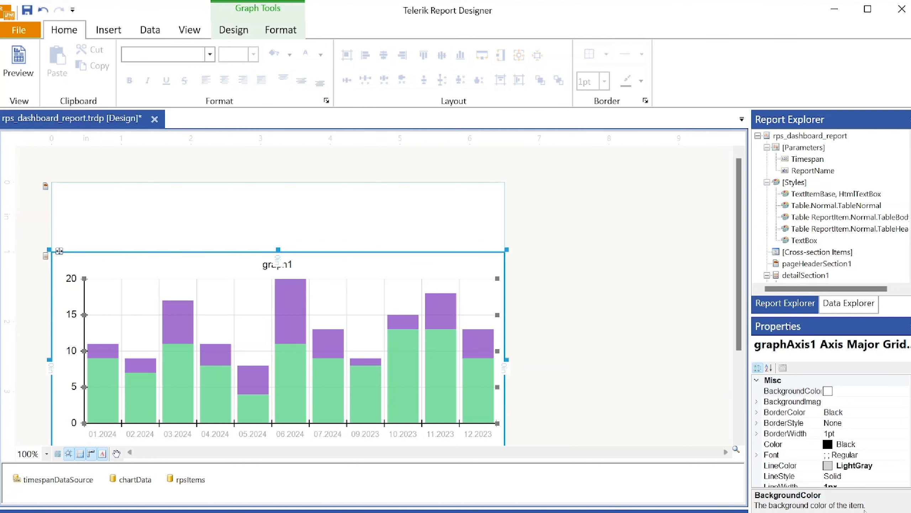
pyautogui.click(861, 391)
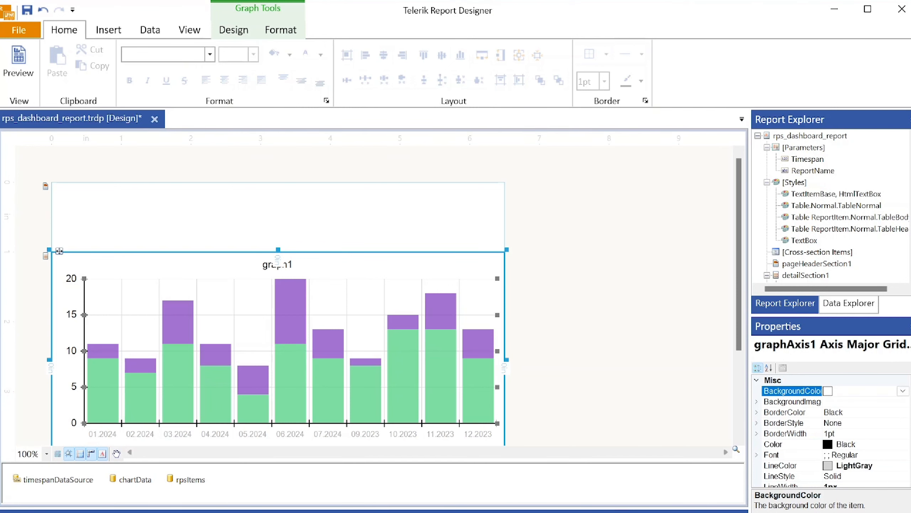
pyautogui.scroll(-2, 831, 432)
pyautogui.scroll(2, 830, 432)
pyautogui.click(213, 249)
pyautogui.click(330, 264)
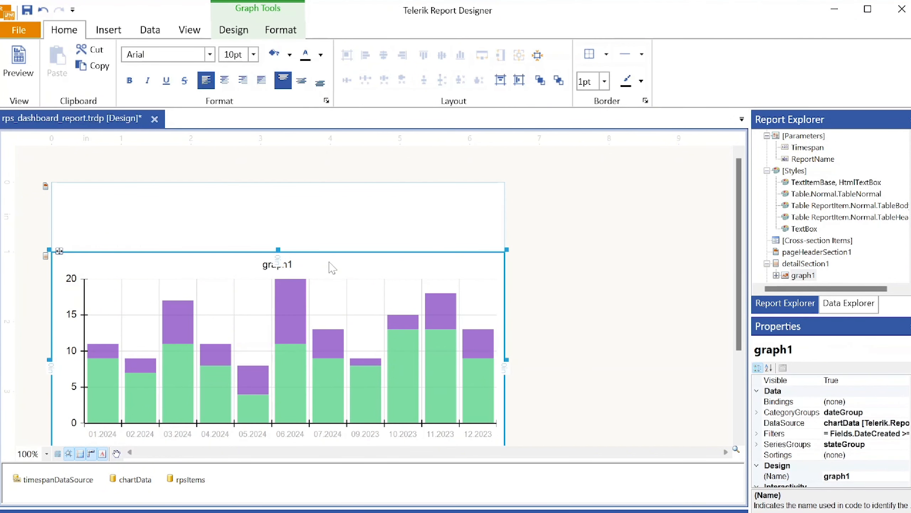
pyautogui.rightClick(331, 266)
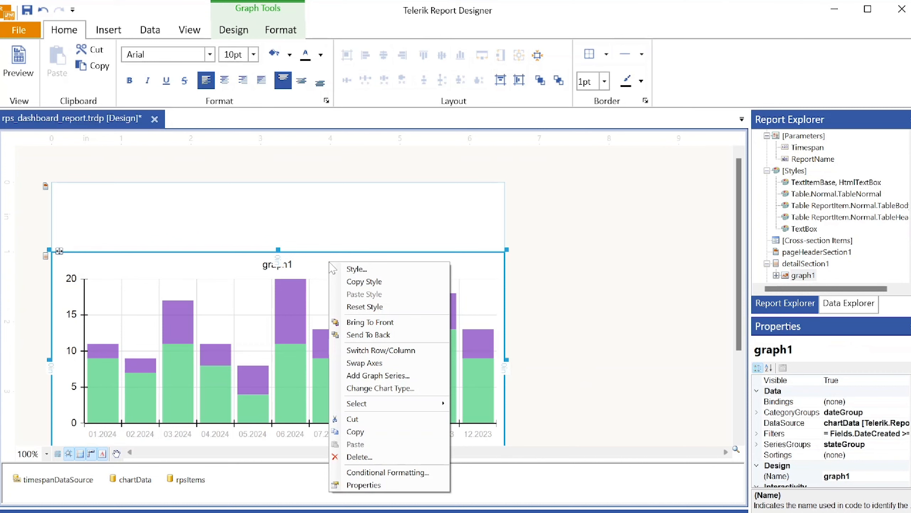
pyautogui.click(357, 268)
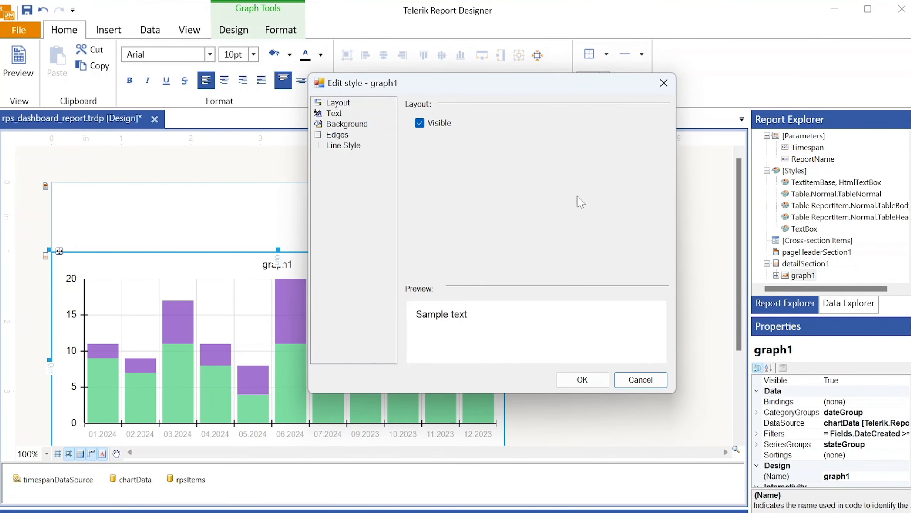
pyautogui.click(664, 83)
# Insert a text box in the middle of the page header section.
pyautogui.click(115, 30)
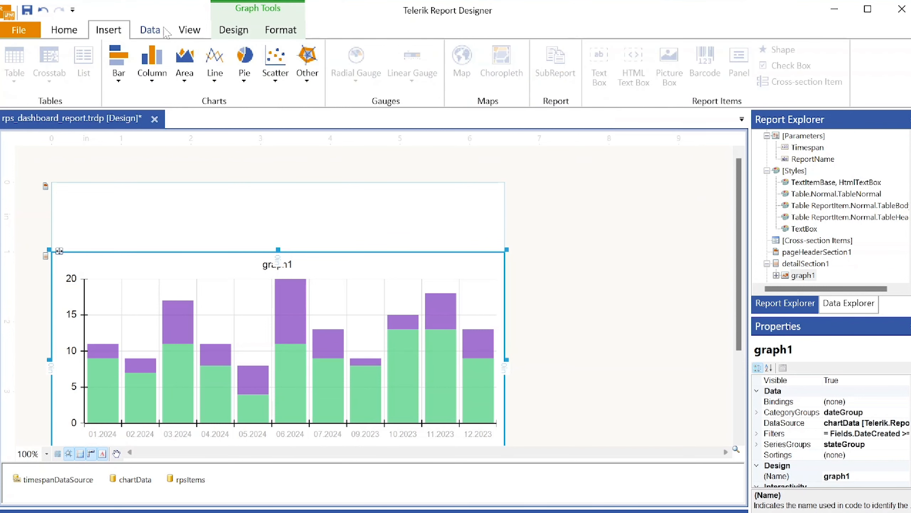
pyautogui.click(335, 230)
pyautogui.click(607, 76)
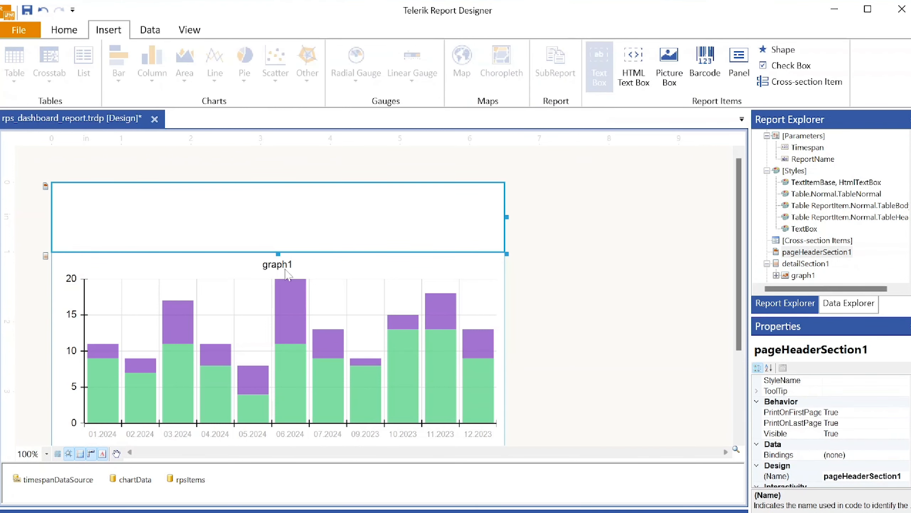
pyautogui.click(276, 215)
# Examine the header text box's individual style editor, formatting commands and properties.
pyautogui.rightClick(284, 221)
pyautogui.click(321, 228)
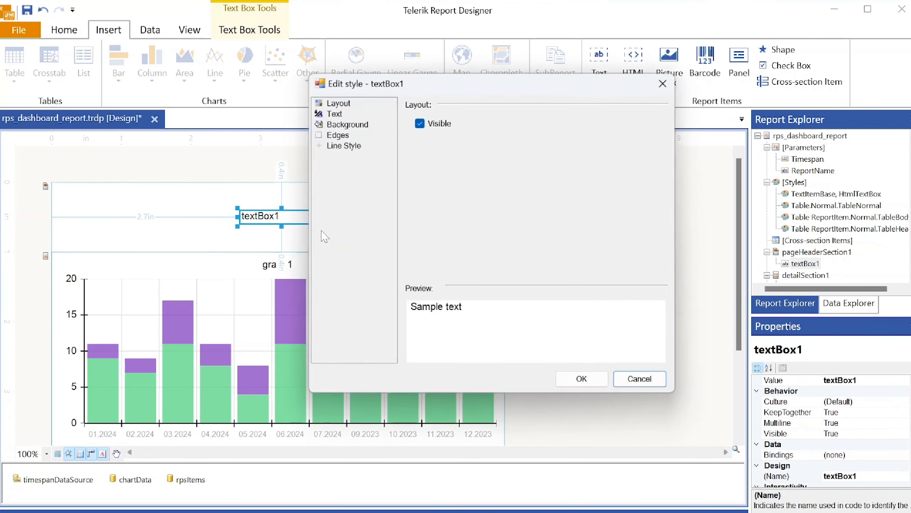
pyautogui.click(639, 377)
pyautogui.rightClick(280, 218)
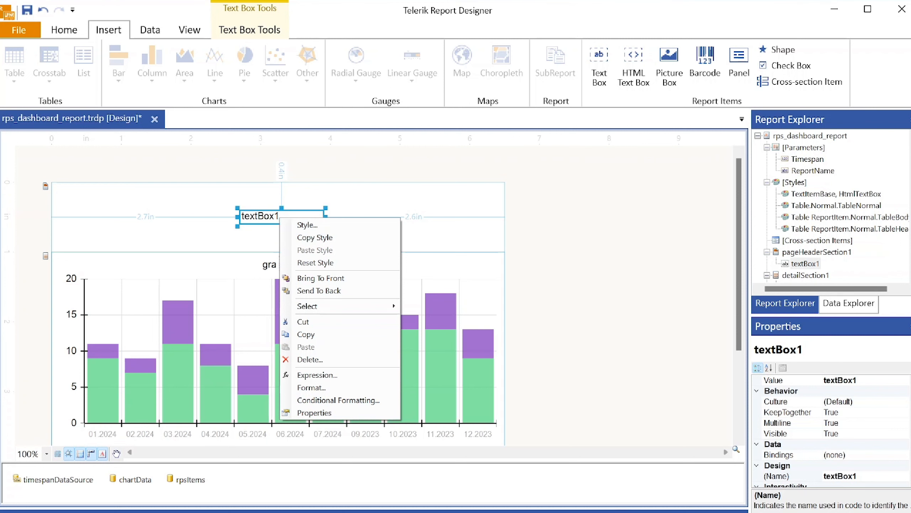
pyautogui.click(782, 476)
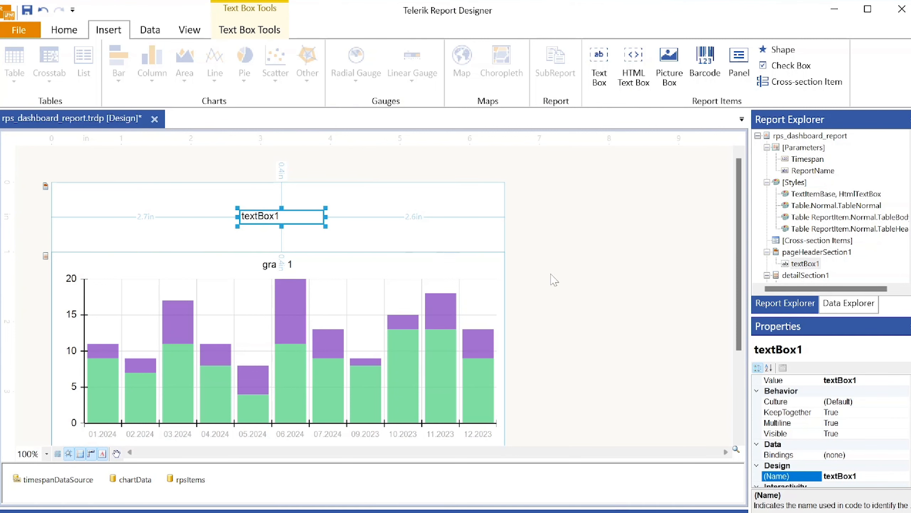
pyautogui.click(610, 285)
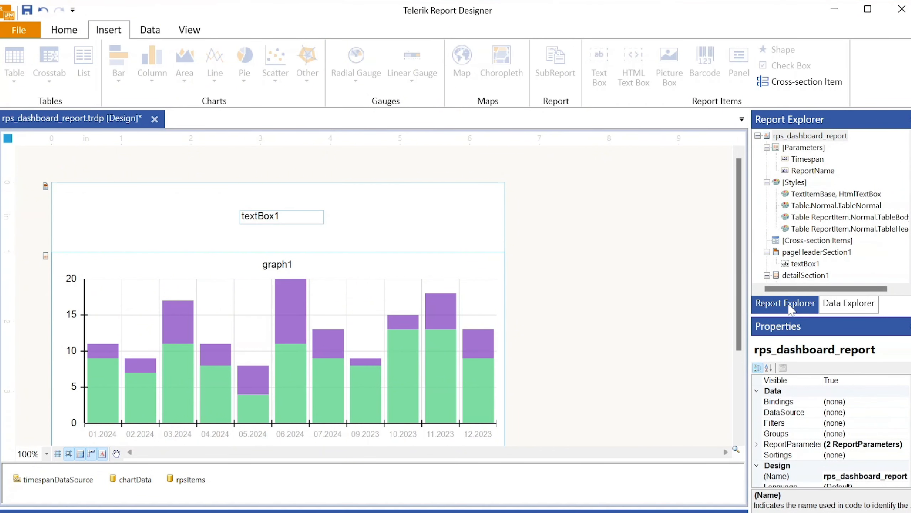
# Add a new style rule to the StyleSheet collection of rps_dashboard_report.
pyautogui.click(795, 138)
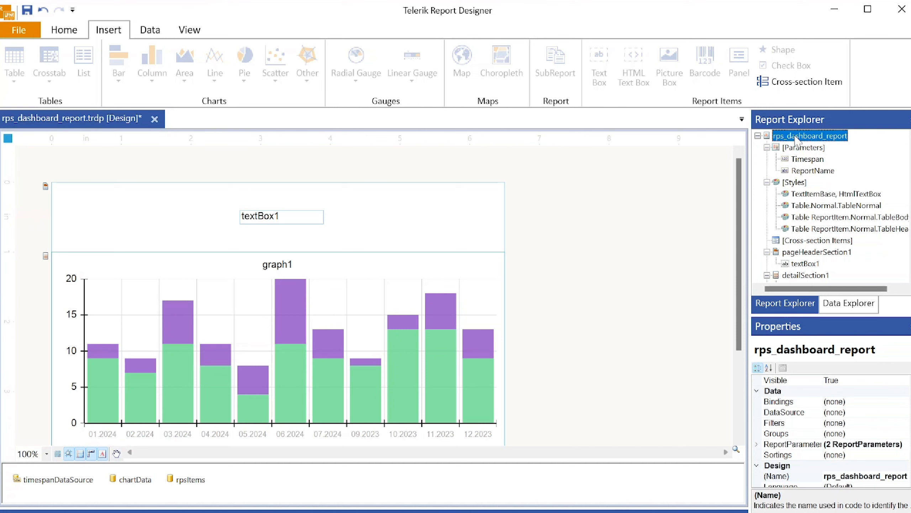
pyautogui.moveTo(910, 424); pyautogui.dragTo(910, 386)
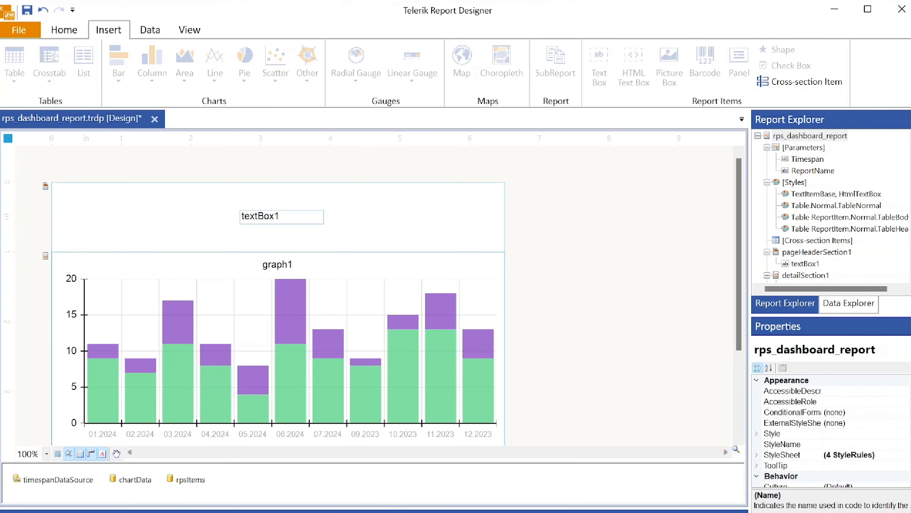
pyautogui.click(790, 455)
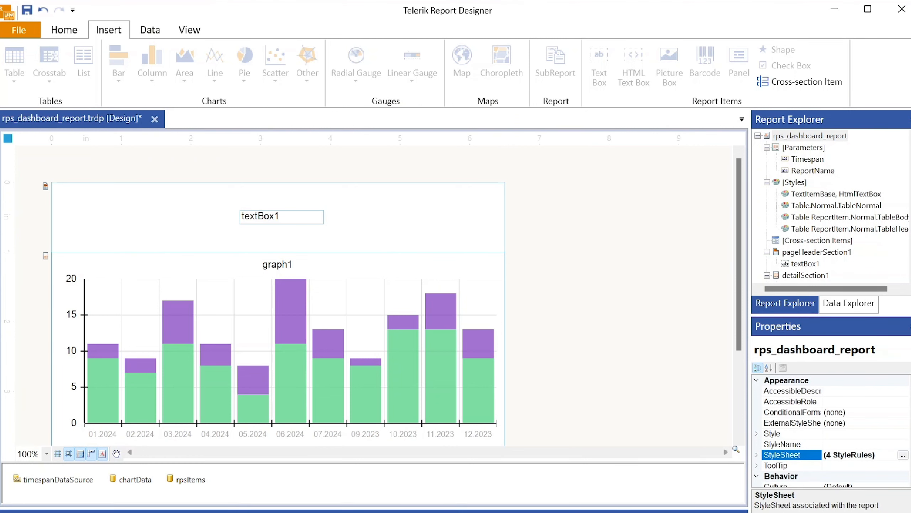
pyautogui.click(902, 455)
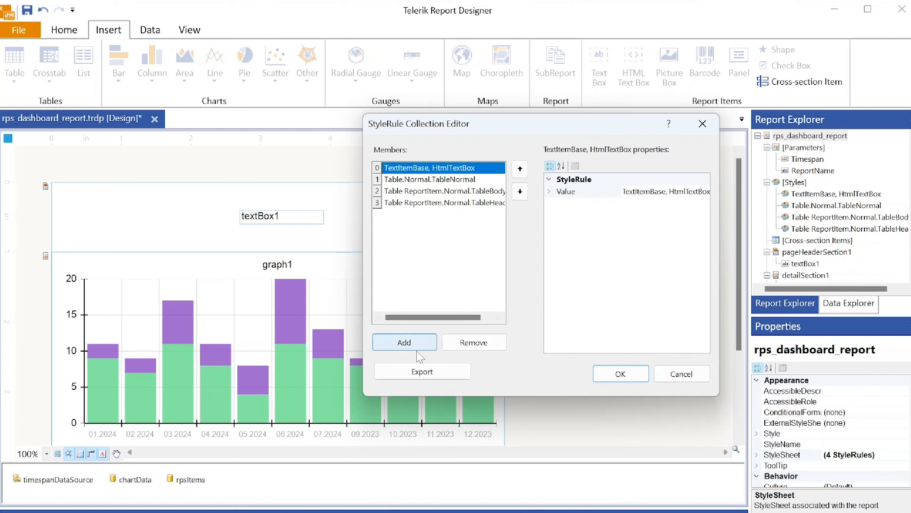
pyautogui.click(403, 342)
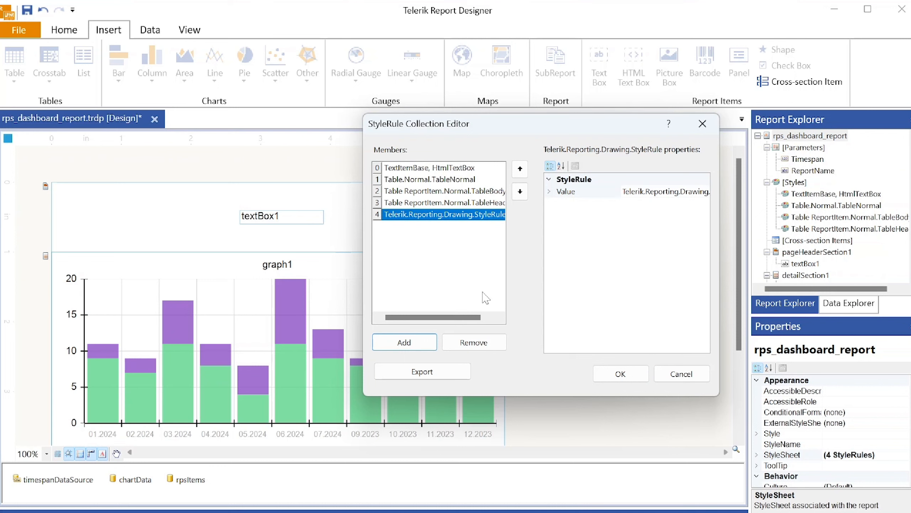
# Add a TypeSelector to the new style rule's Selectors collection.
pyautogui.moveTo(472, 318)
pyautogui.mouseDown()
pyautogui.moveTo(500, 315)
pyautogui.moveTo(483, 308)
pyautogui.mouseUp()
pyautogui.click(550, 192)
pyautogui.click(659, 204)
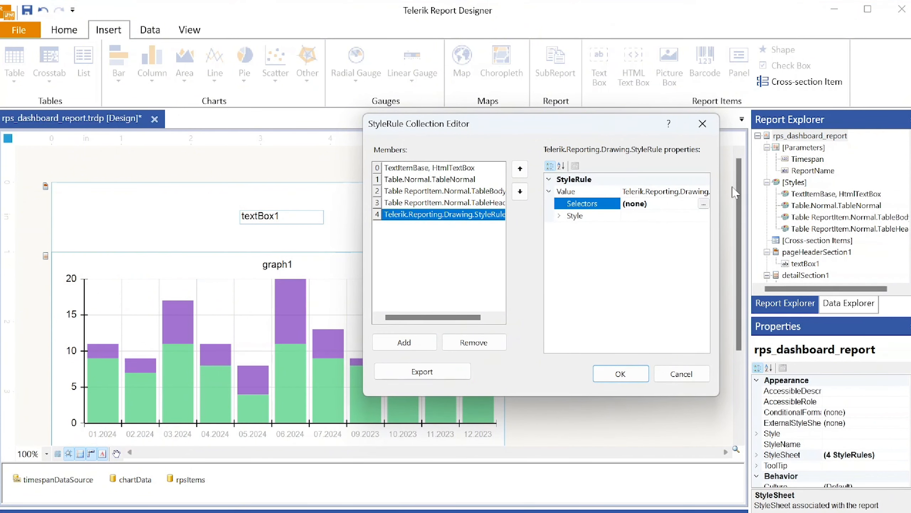
pyautogui.click(703, 203)
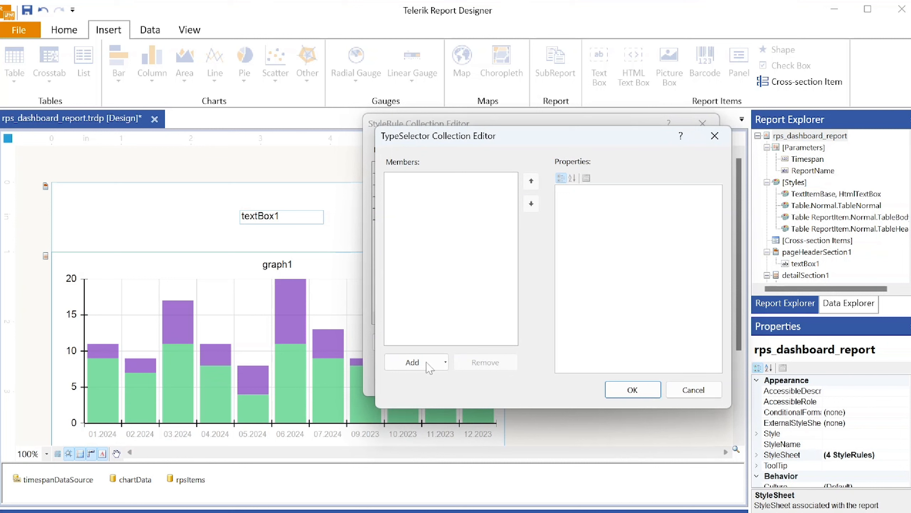
pyautogui.click(446, 363)
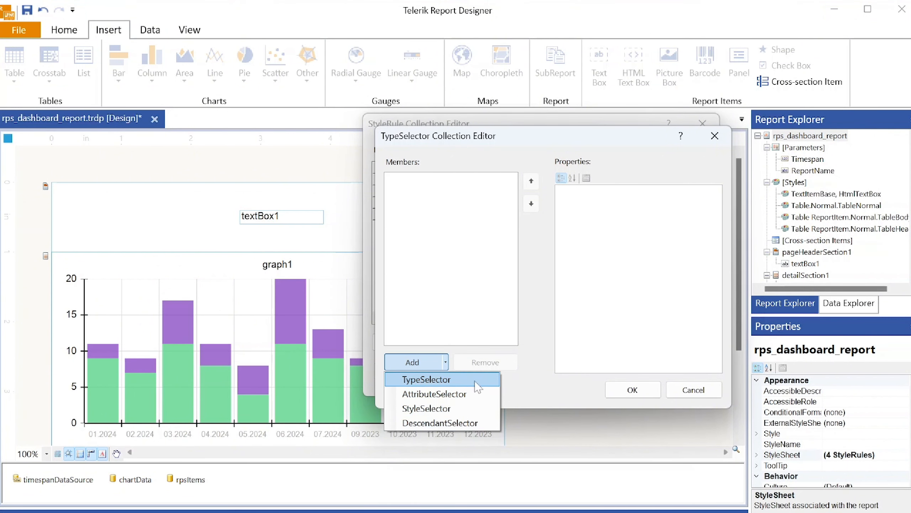
pyautogui.click(427, 379)
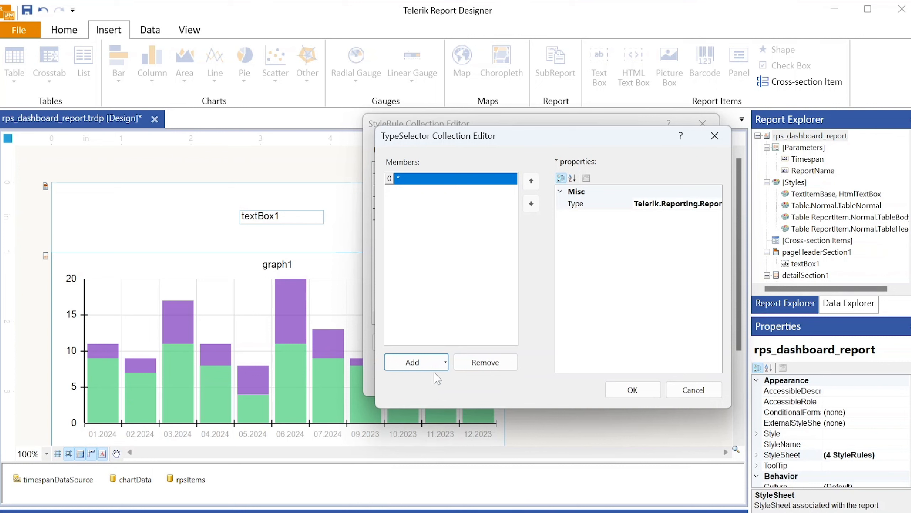
# Set the selector's type to TextBox and accept the selector collection.
pyautogui.click(704, 204)
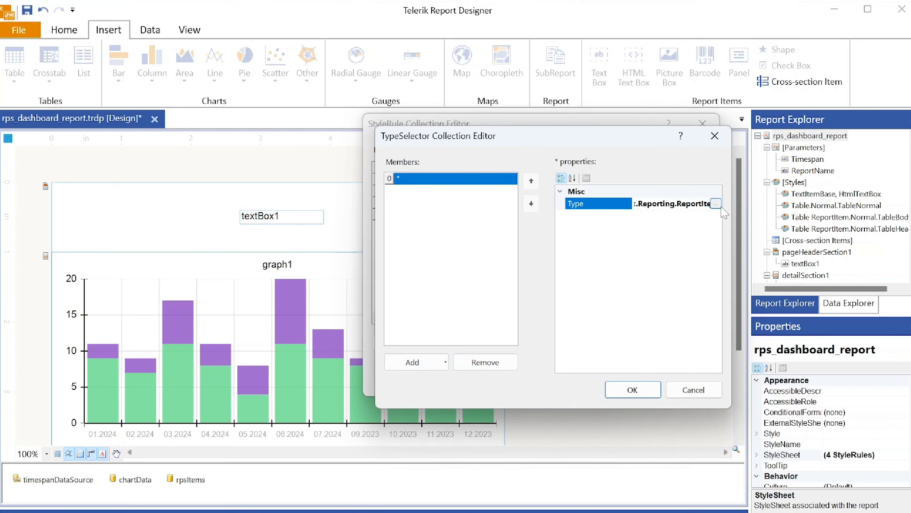
pyautogui.click(716, 203)
pyautogui.moveTo(165, 45); pyautogui.dragTo(554, 166)
pyautogui.scroll(-3, 632, 265)
pyautogui.click(477, 317)
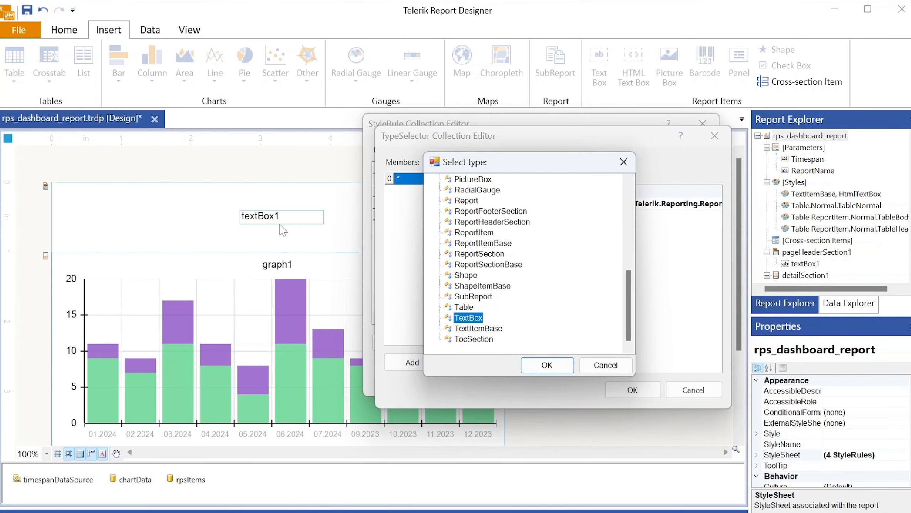
pyautogui.click(549, 370)
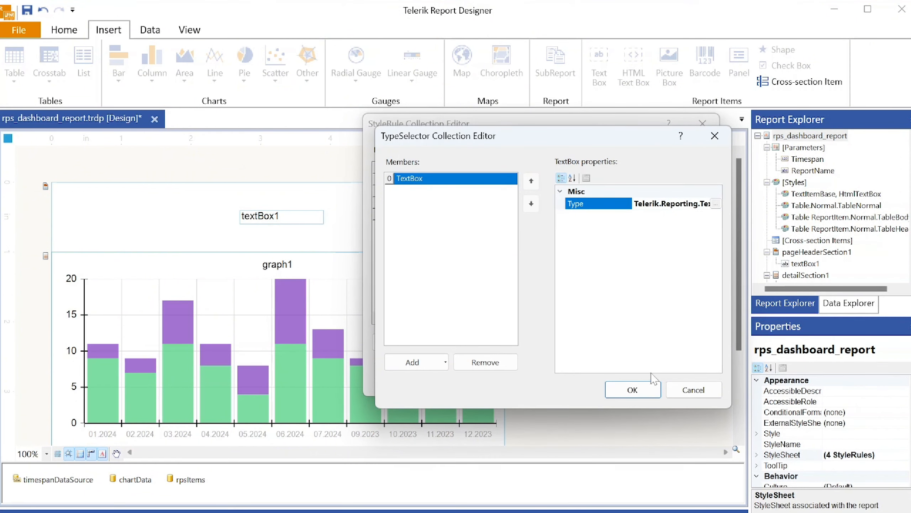
pyautogui.click(633, 389)
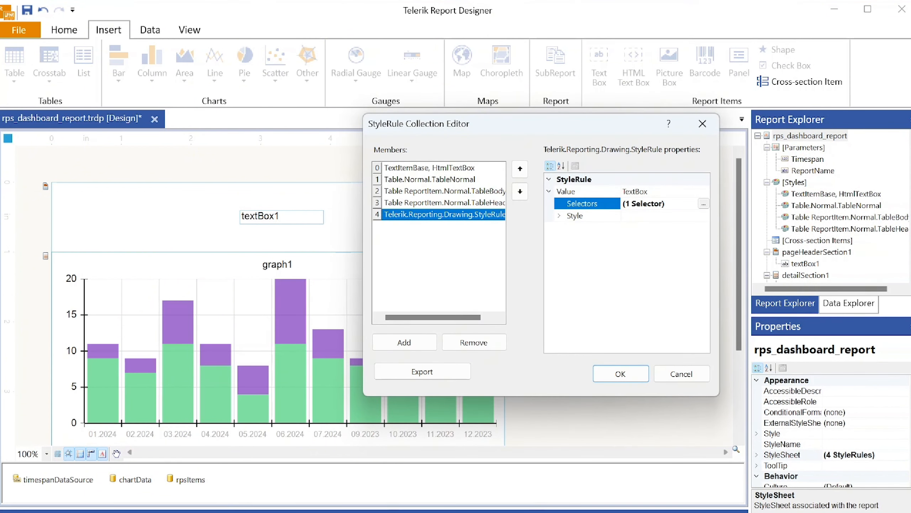
# Set the TextBox rule's BackgroundColor to the cyan 128, 255, 255 and apply the style rules.
pyautogui.click(559, 216)
pyautogui.click(673, 228)
pyautogui.click(690, 228)
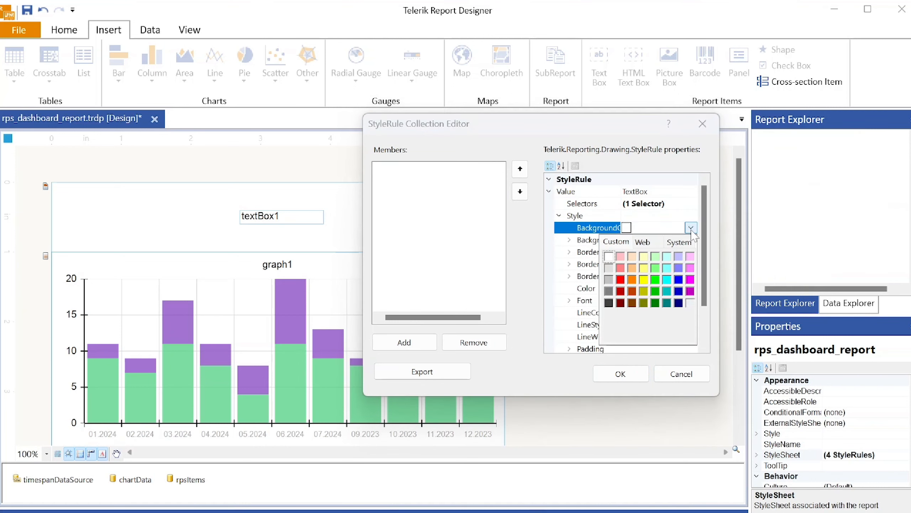
pyautogui.click(667, 255)
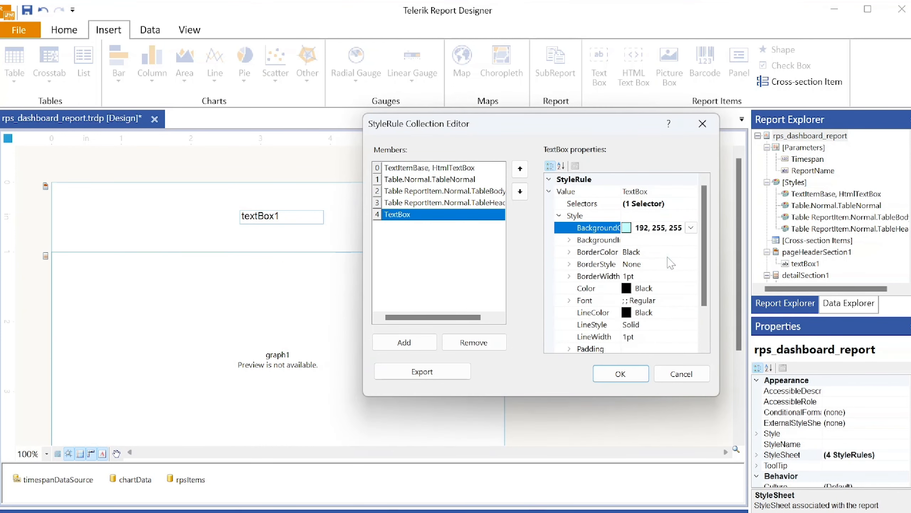
pyautogui.click(621, 373)
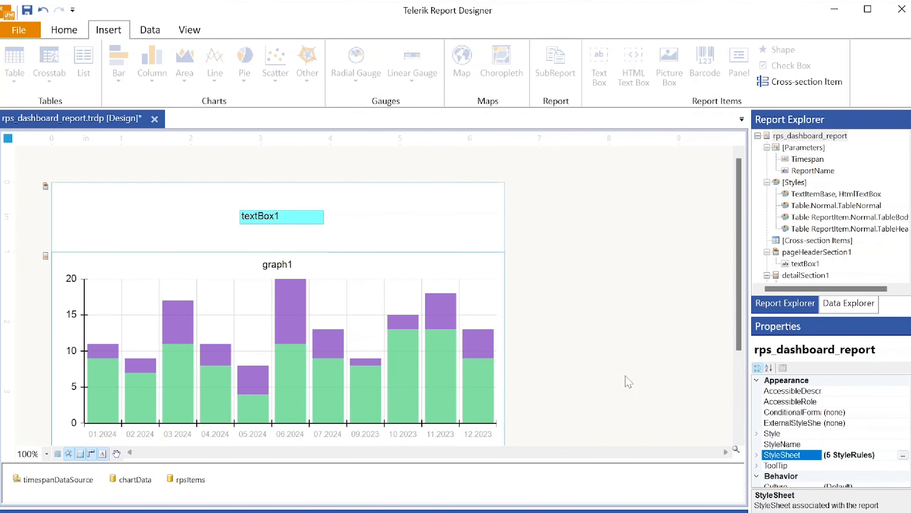
# Insert a second text box in the page header, left of textBox1, to check the TextBox style rule.
pyautogui.click(290, 217)
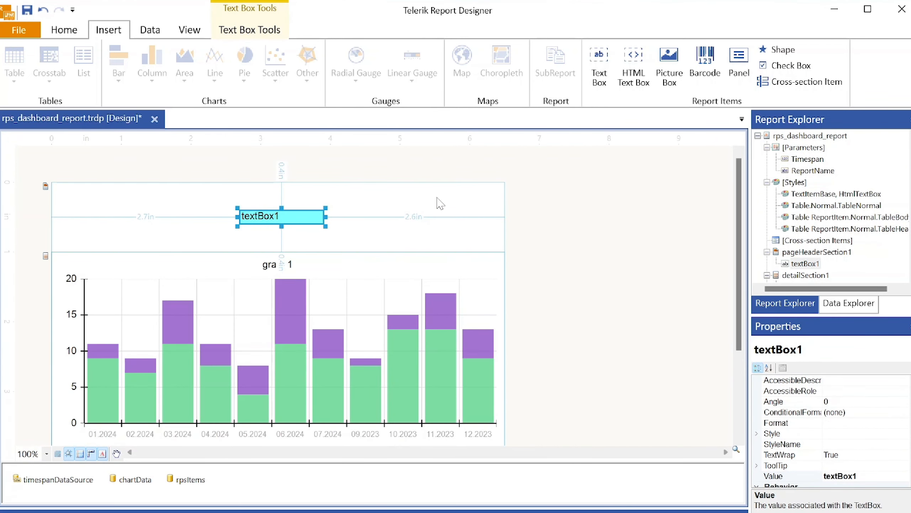
pyautogui.click(559, 281)
pyautogui.click(336, 234)
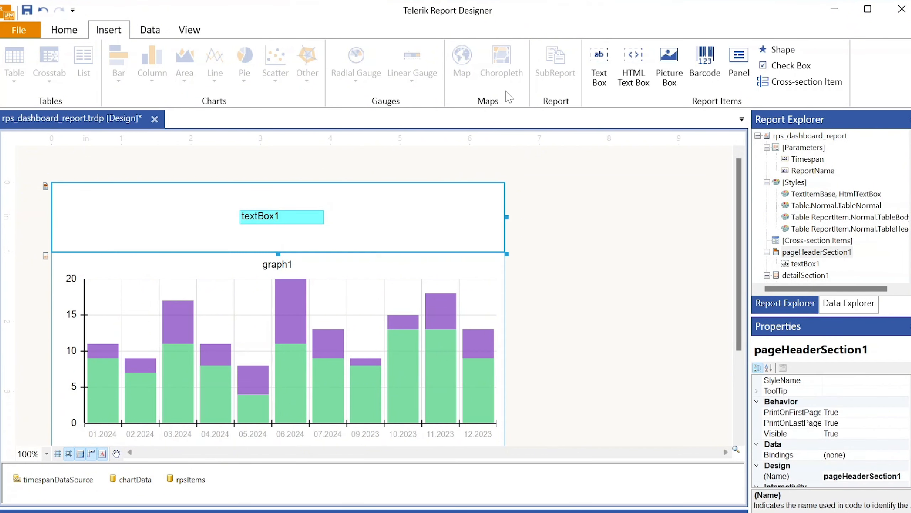
pyautogui.click(599, 66)
pyautogui.moveTo(281, 217); pyautogui.dragTo(122, 226)
pyautogui.click(218, 172)
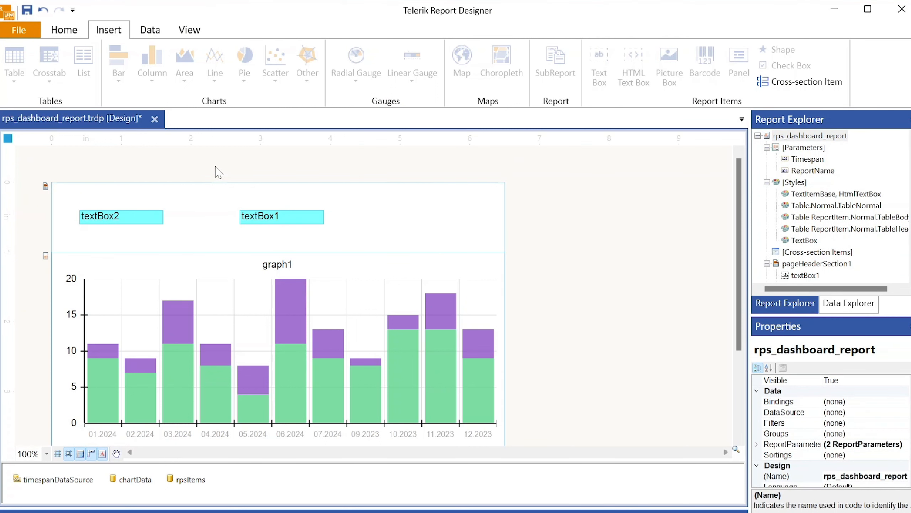
# Change the BackgroundColor of the report's TextBox style to the light pink 255, 192, 255.
pyautogui.click(804, 182)
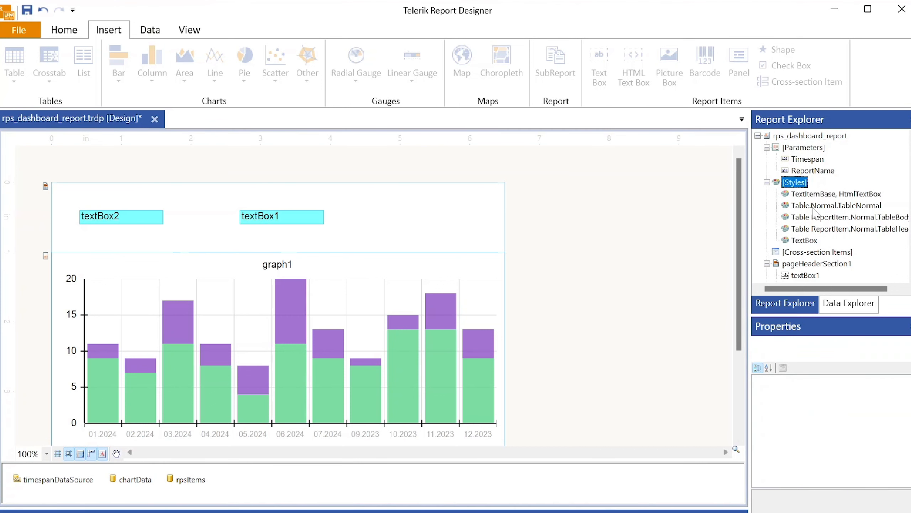
pyautogui.click(817, 243)
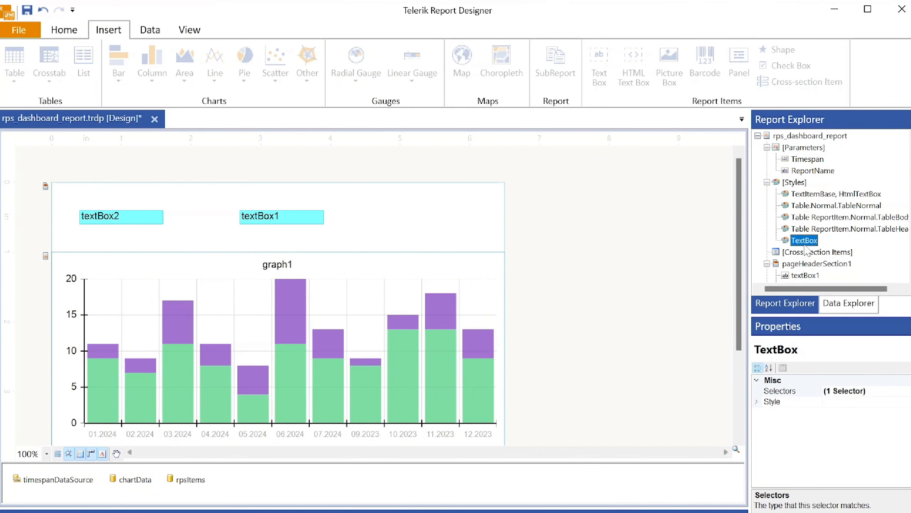
pyautogui.click(756, 401)
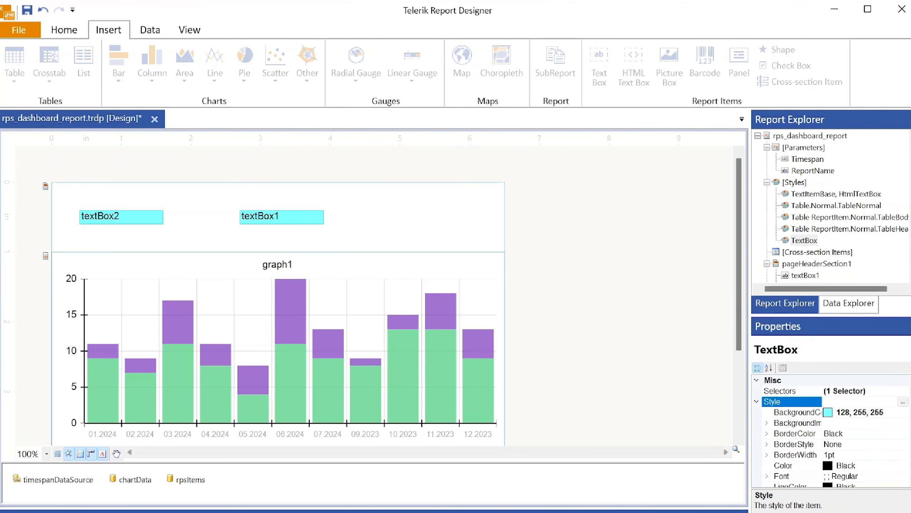
pyautogui.scroll(-1, 829, 431)
pyautogui.scroll(1, 828, 431)
pyautogui.click(897, 411)
pyautogui.click(903, 412)
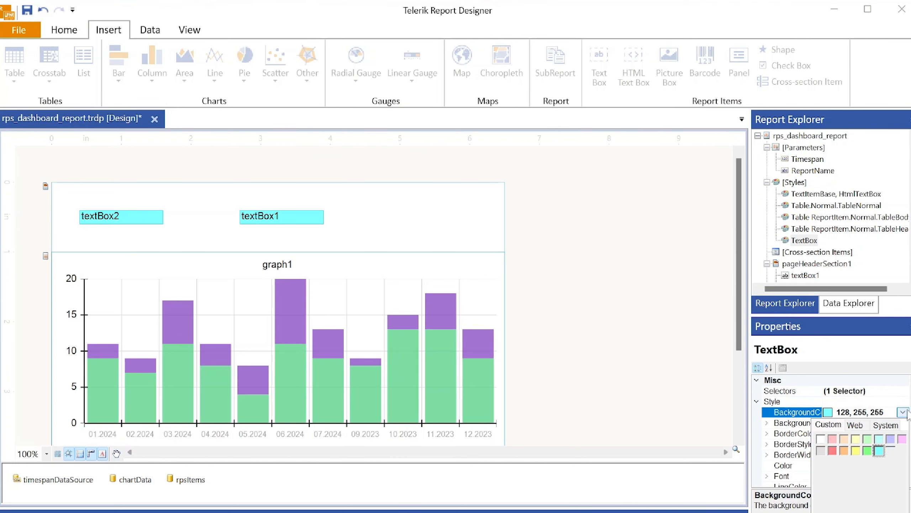
pyautogui.click(902, 439)
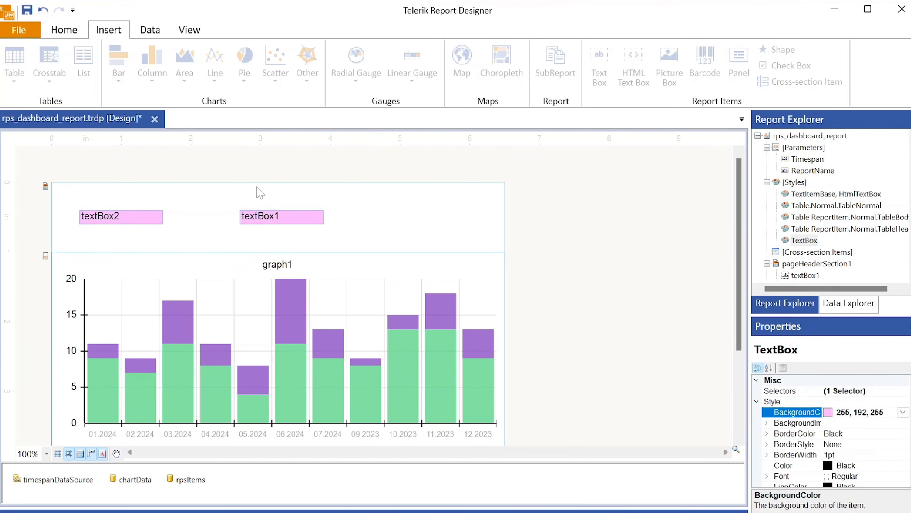
# Set the BackgroundColor of the report's TextBox style back to the cyan 128, 255, 255.
pyautogui.click(902, 412)
pyautogui.click(878, 450)
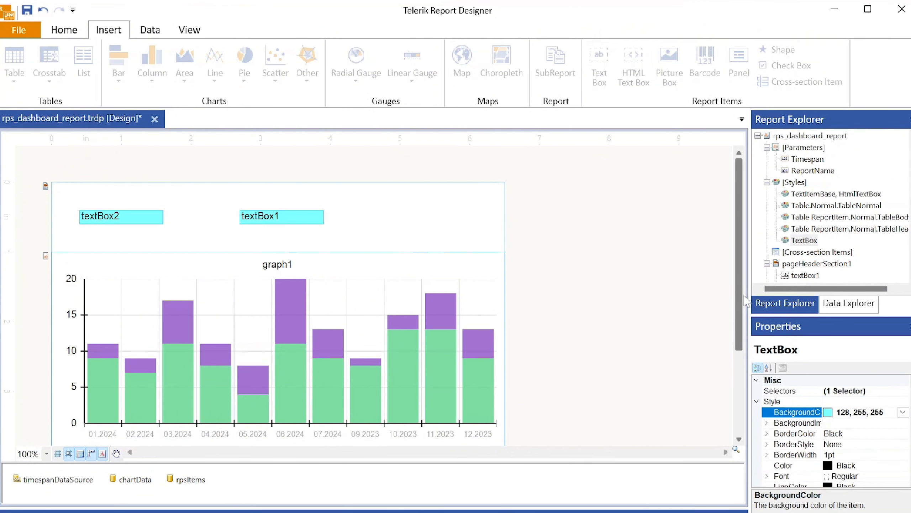
# Replace the text of textBox2 in the page header with RPS.
pyautogui.click(107, 222)
pyautogui.click(107, 221)
pyautogui.write('RPS')
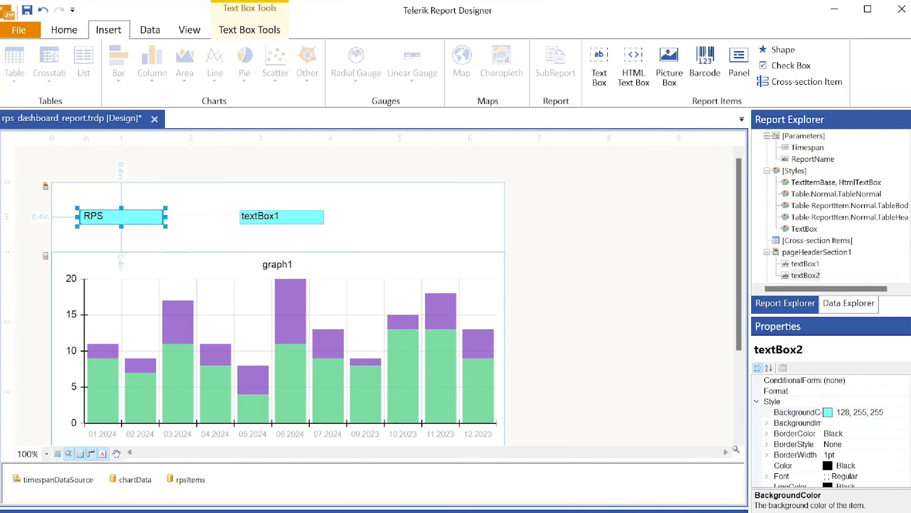
pyautogui.click(406, 218)
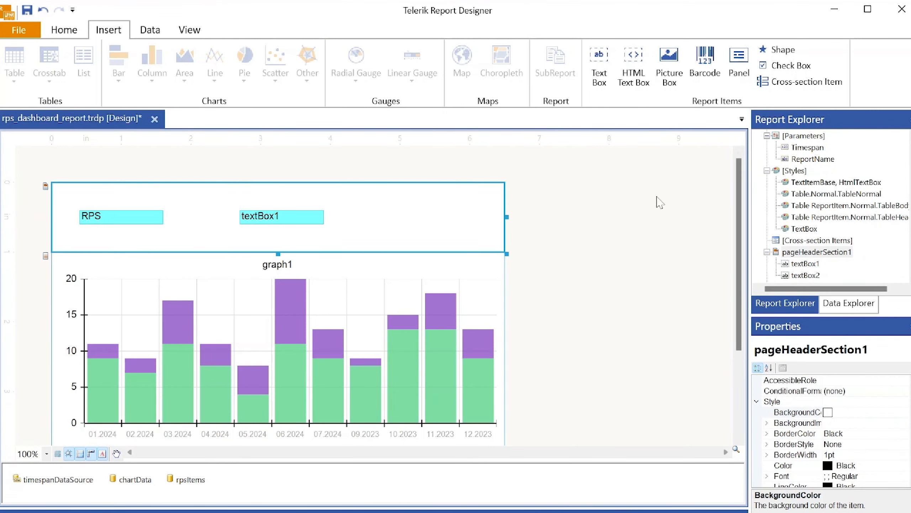
# Add a new style rule to the report's styles and give it an AttributeSelector.
pyautogui.rightClick(794, 171)
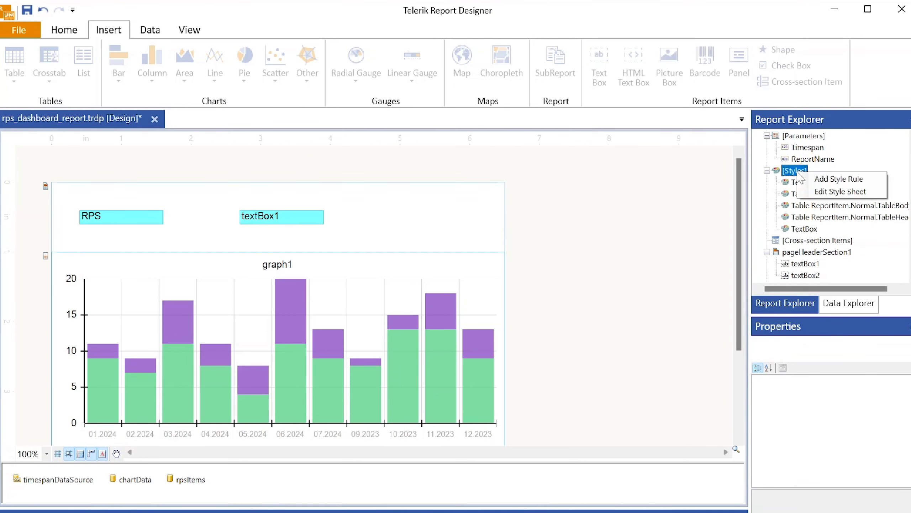
pyautogui.click(838, 179)
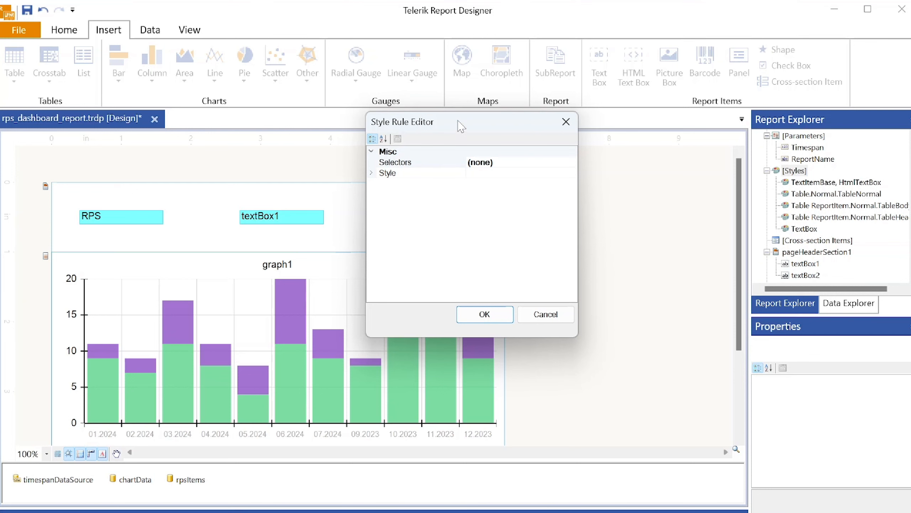
pyautogui.click(568, 163)
pyautogui.click(570, 163)
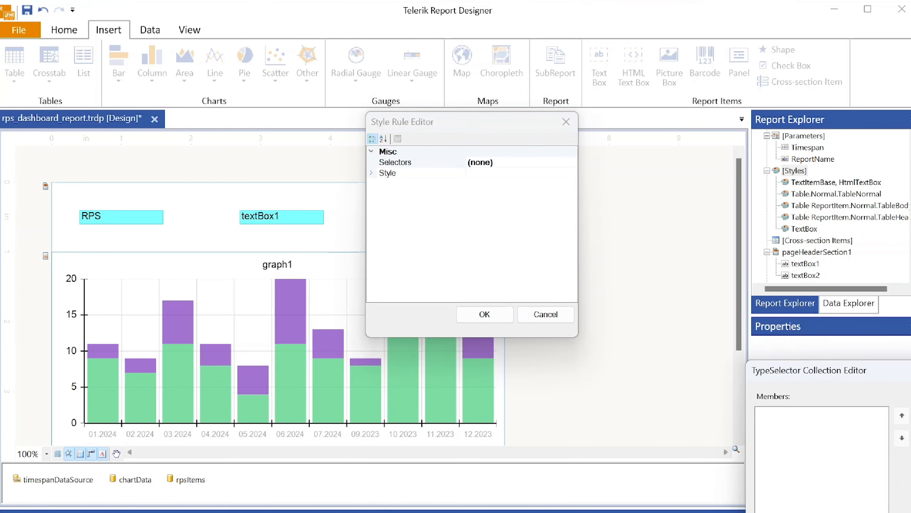
pyautogui.click(371, 354)
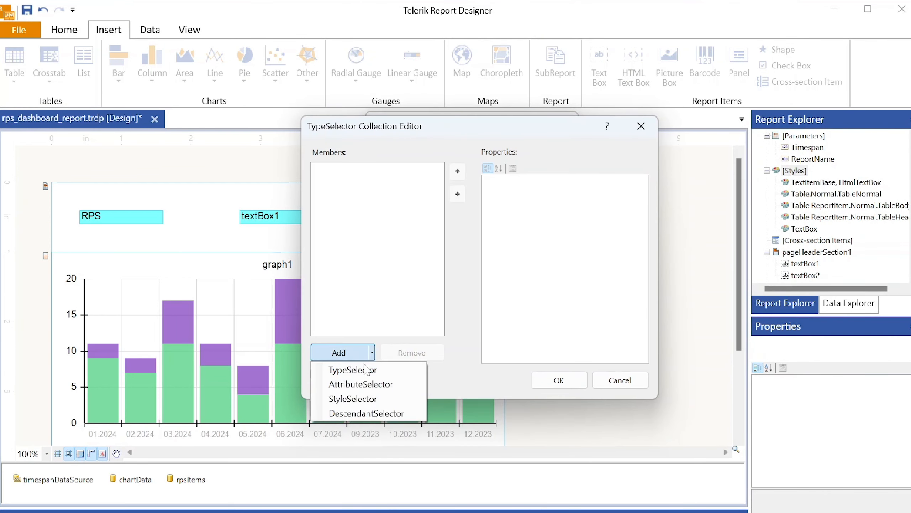
pyautogui.click(377, 385)
# Set the new attribute selector's Type to TextBox.
pyautogui.click(574, 229)
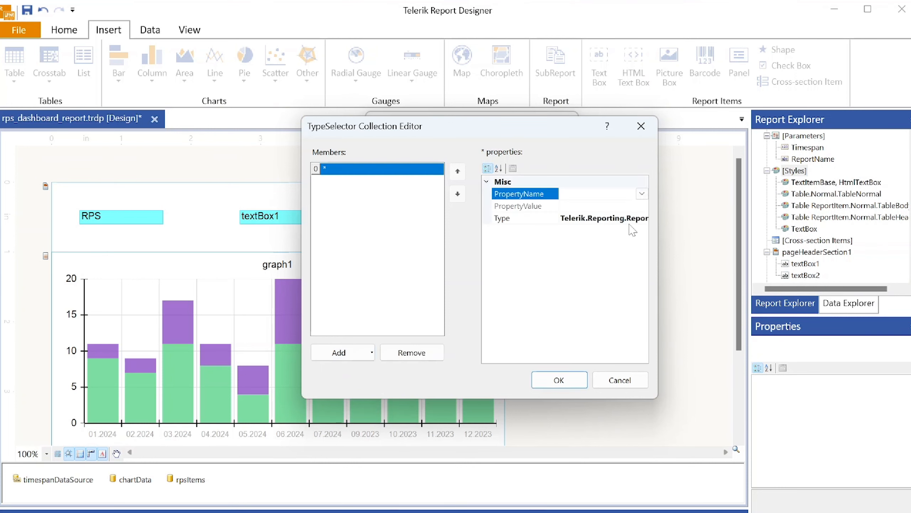
pyautogui.click(617, 218)
pyautogui.click(642, 218)
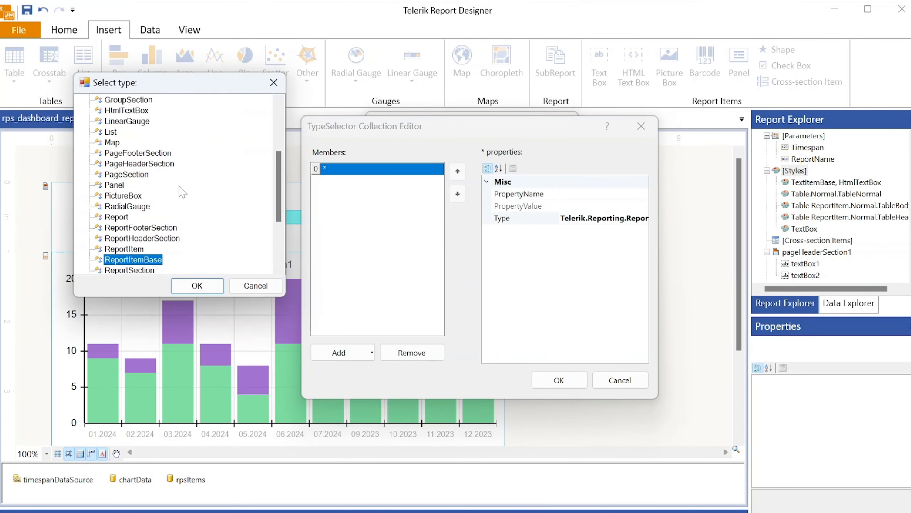
pyautogui.scroll(-3, 172, 212)
pyautogui.doubleClick(123, 238)
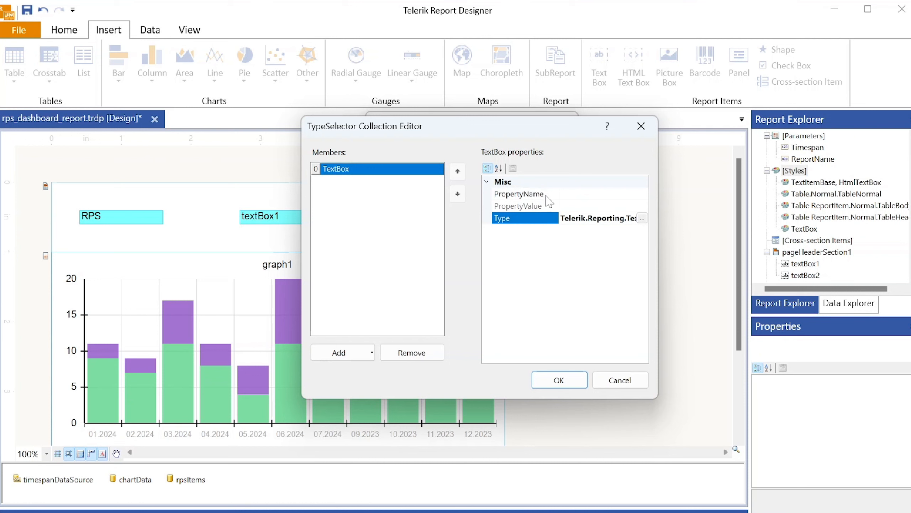
# Make the selector match PropertyName Value with PropertyValue RPS and accept the selector collection.
pyautogui.click(642, 194)
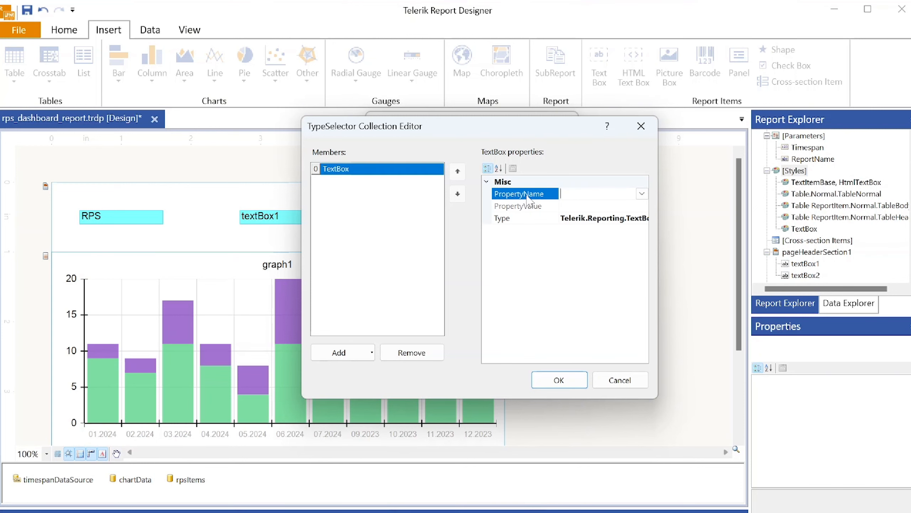
pyautogui.click(642, 194)
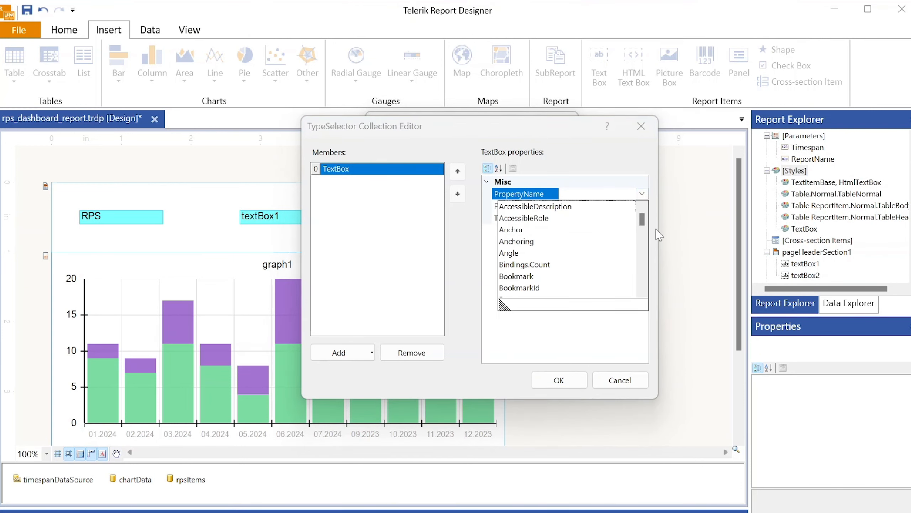
pyautogui.moveTo(643, 224); pyautogui.dragTo(650, 287)
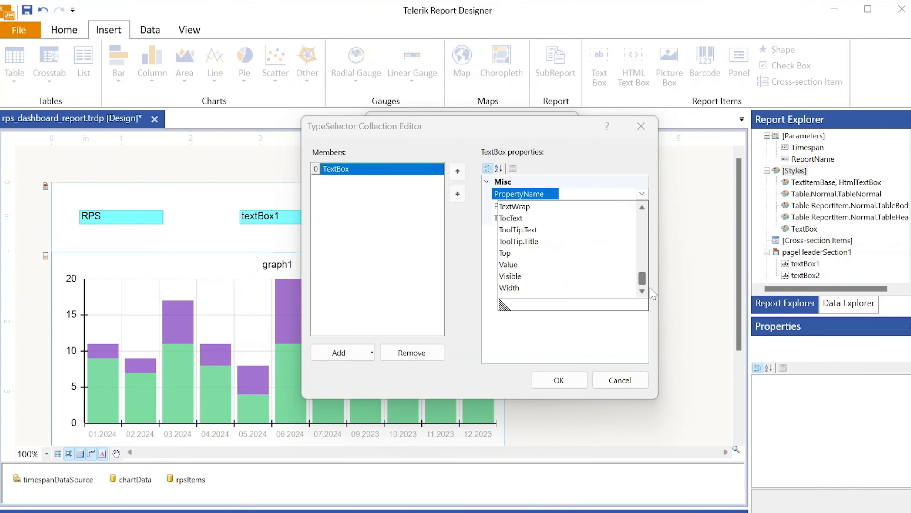
pyautogui.click(513, 263)
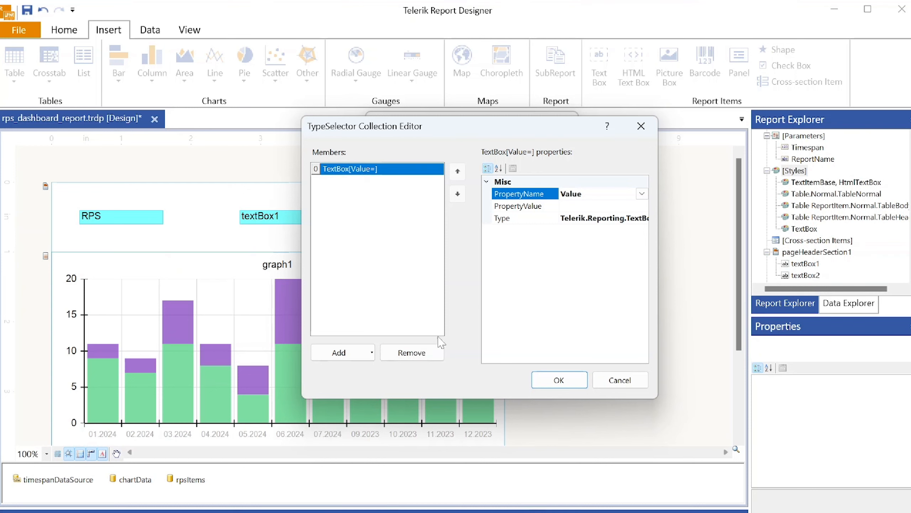
pyautogui.click(620, 203)
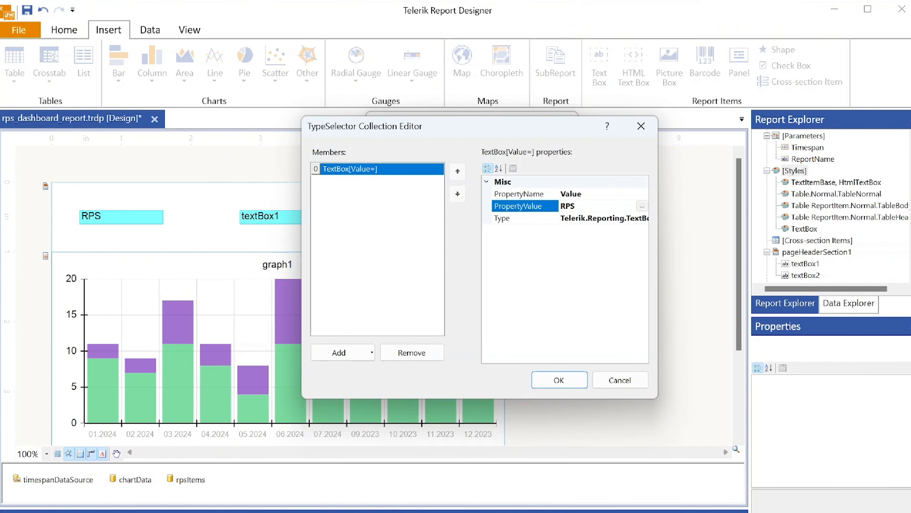
pyautogui.press('Return')
pyautogui.click(548, 380)
# Set the new rule's text Color to OliveDrab and apply the style rule.
pyautogui.click(371, 173)
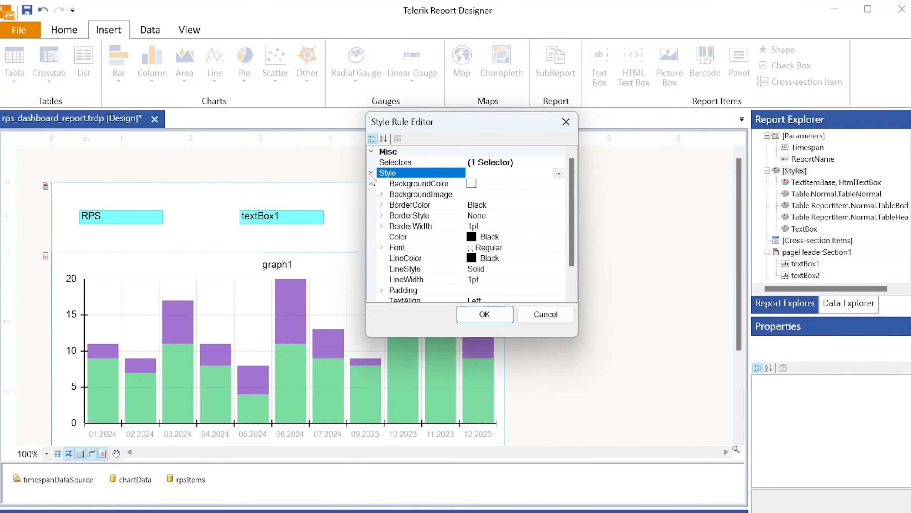
pyautogui.click(504, 237)
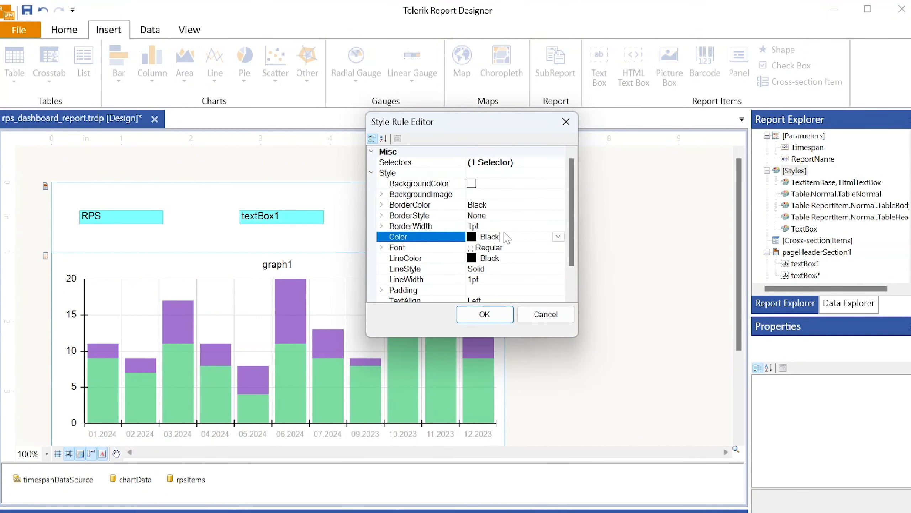
pyautogui.click(558, 237)
pyautogui.scroll(-10, 500, 277)
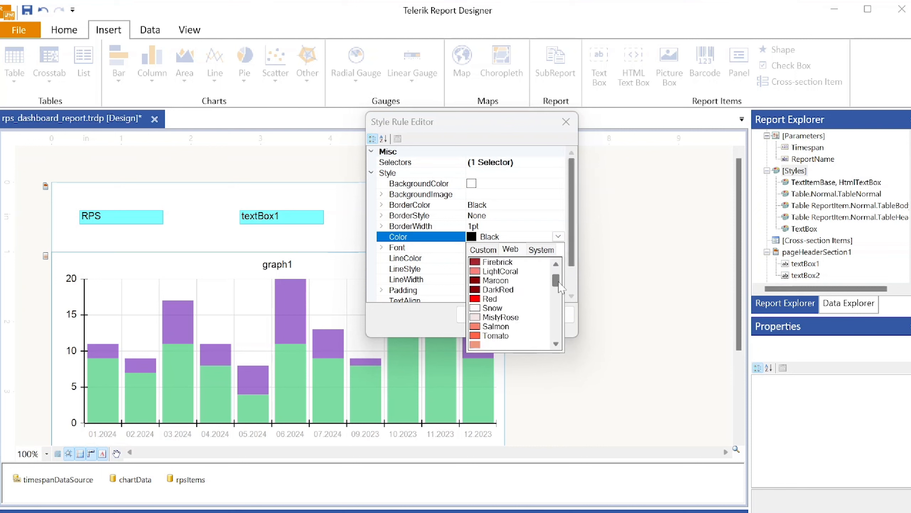
pyautogui.click(499, 272)
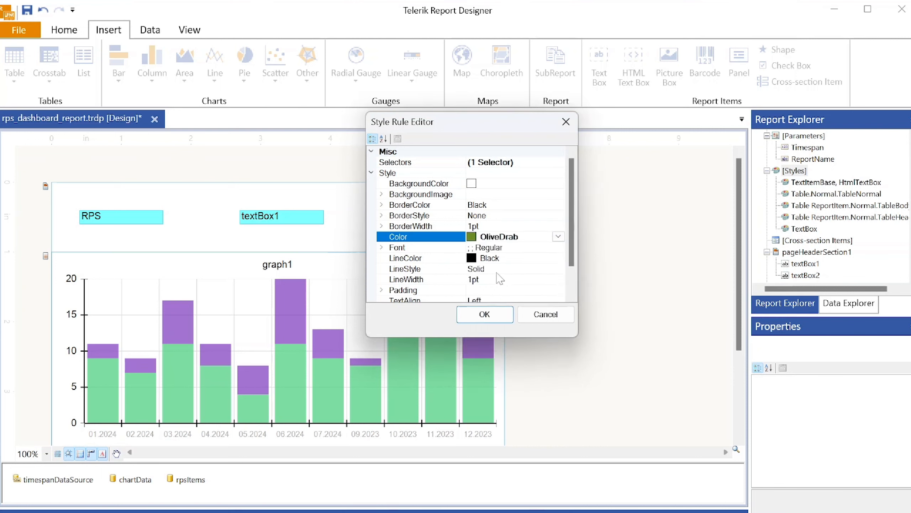
pyautogui.click(484, 314)
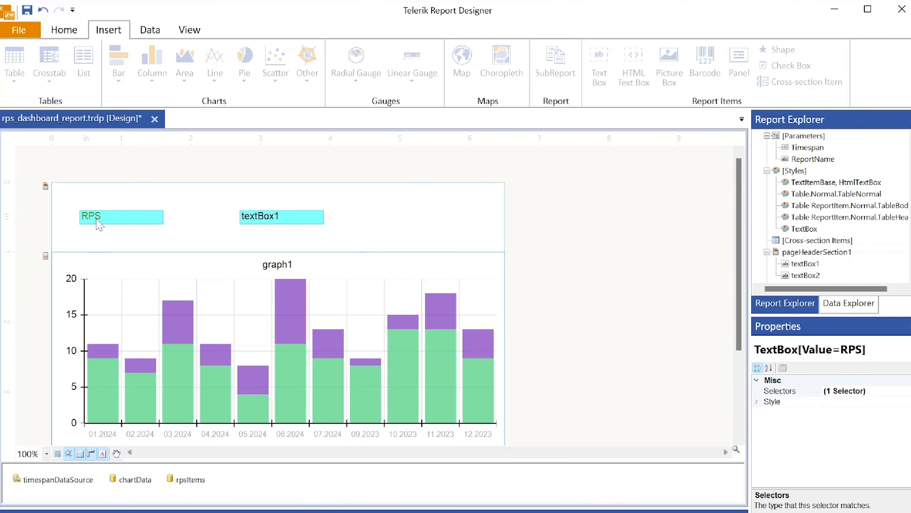
# Make the font of the RPS text box bold and set its size to 12pt in its own style properties.
pyautogui.click(112, 219)
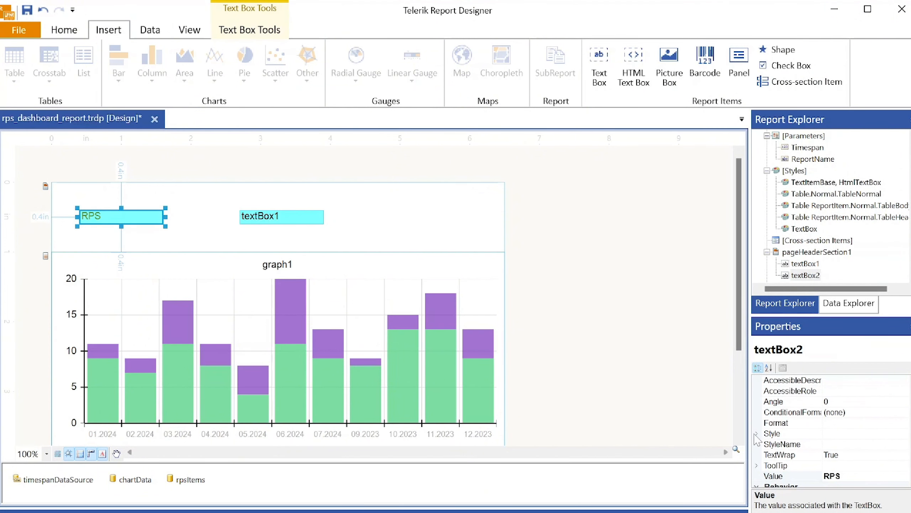
pyautogui.doubleClick(765, 434)
pyautogui.scroll(-1, 828, 438)
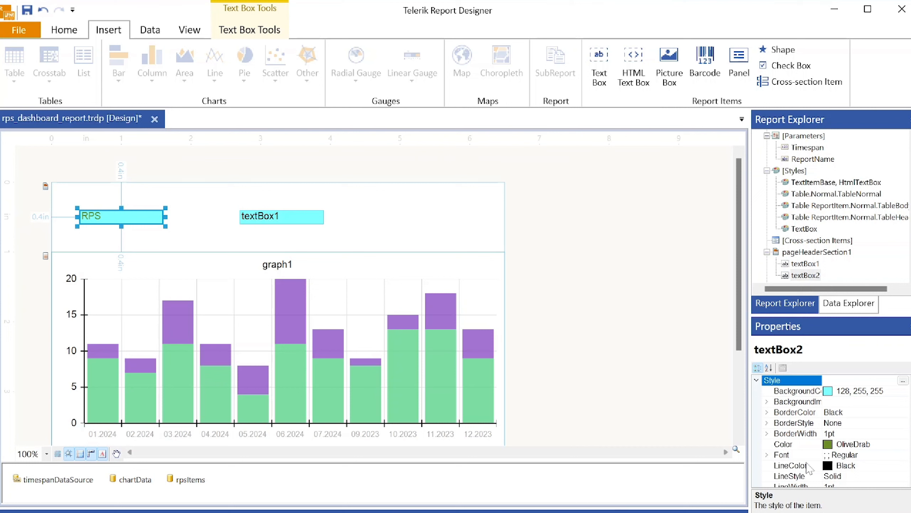
pyautogui.click(767, 455)
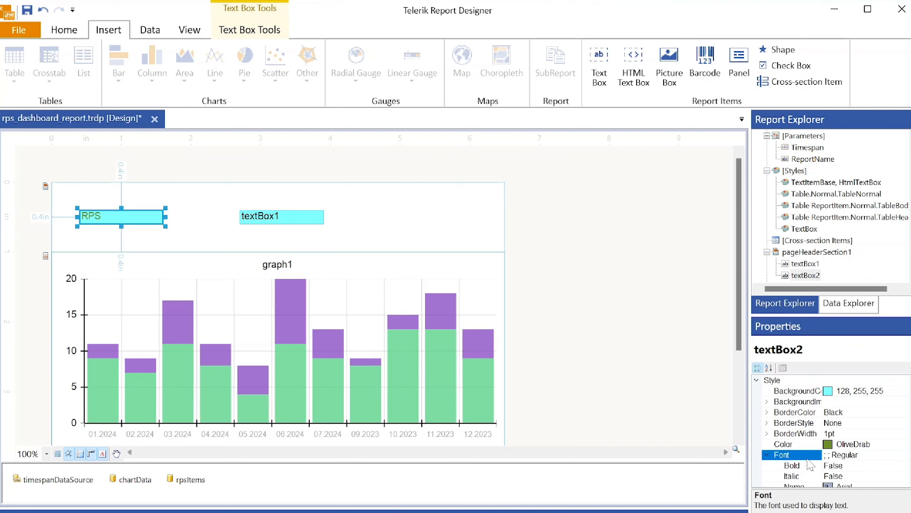
pyautogui.click(858, 465)
pyautogui.click(903, 465)
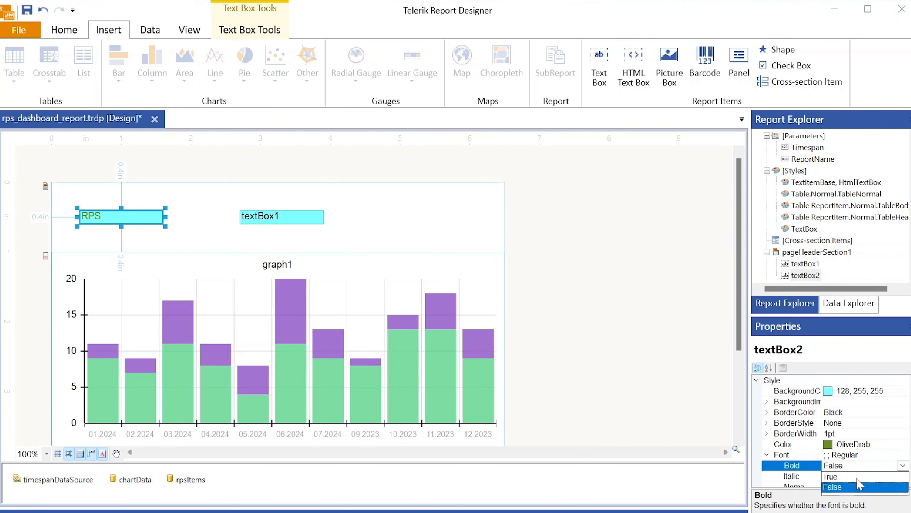
pyautogui.click(853, 482)
pyautogui.scroll(-1, 847, 470)
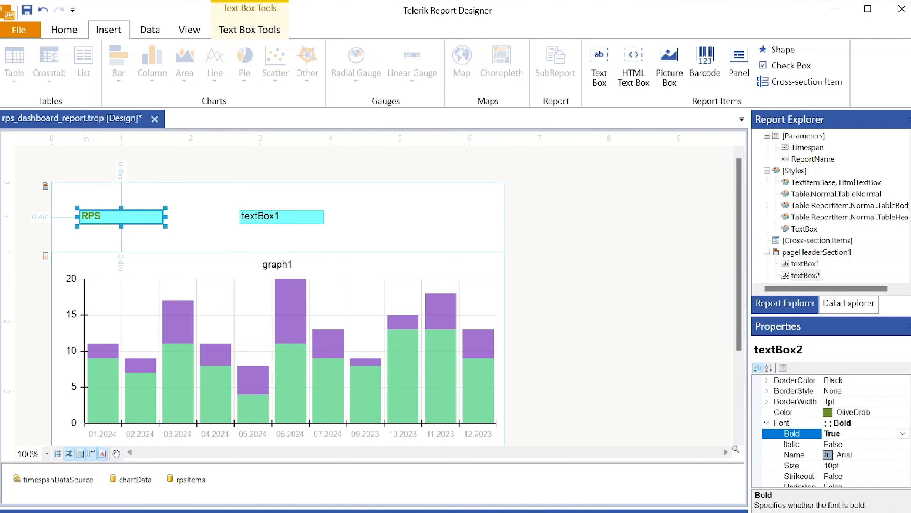
pyautogui.click(829, 465)
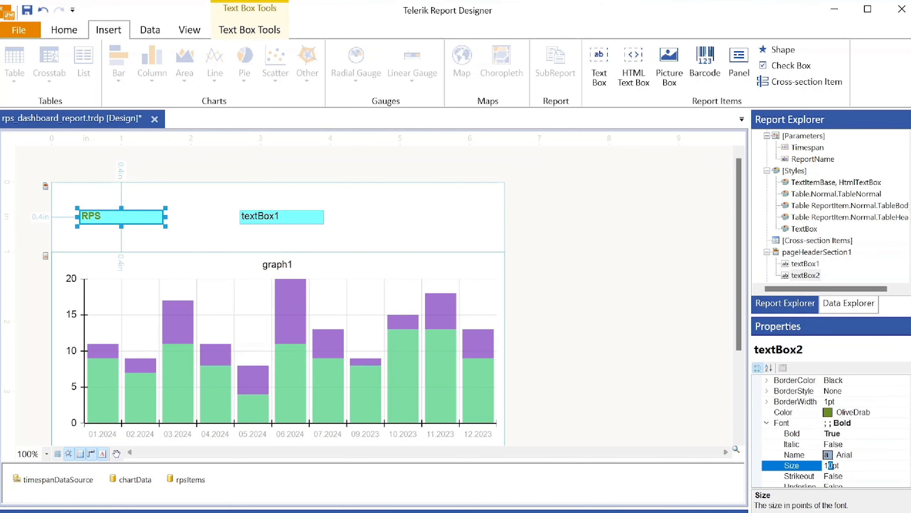
pyautogui.press('Return')
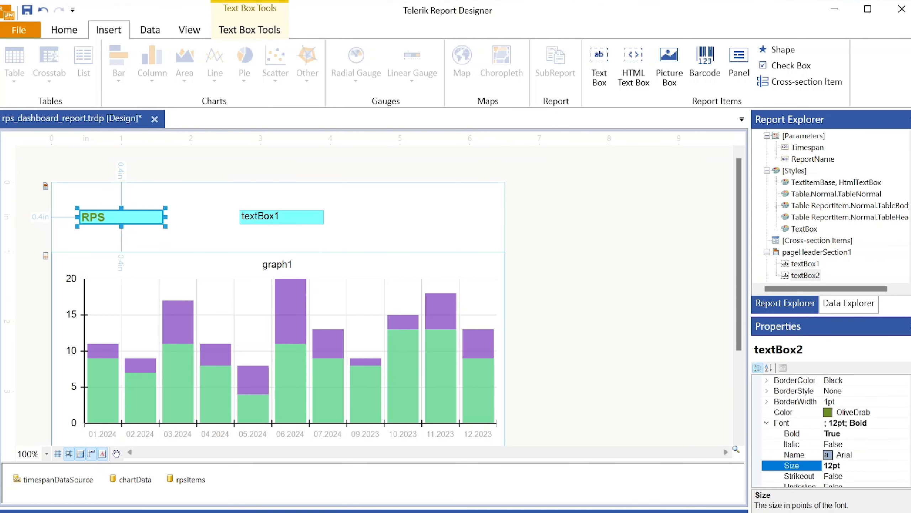
# Change the RPS text box's text to RP and back to RPS to test the attribute-based style rule.
pyautogui.doubleClick(117, 215)
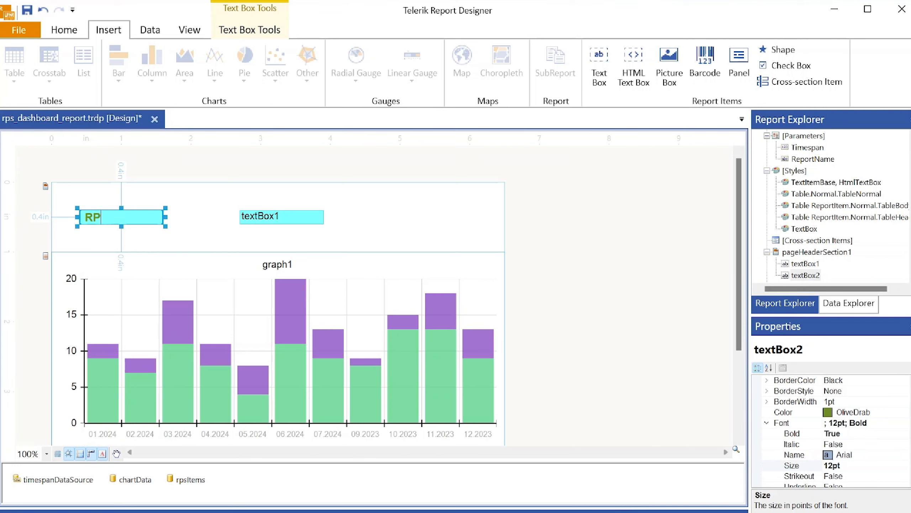
pyautogui.press('Return')
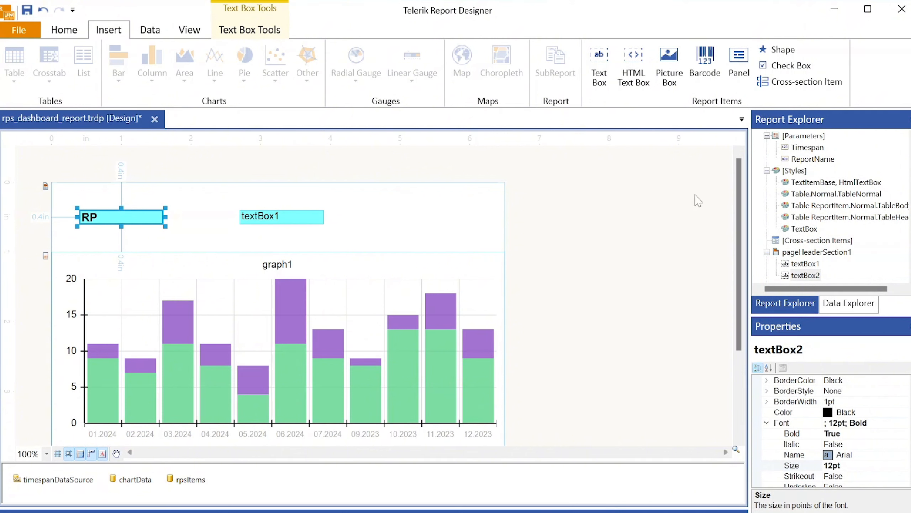
pyautogui.doubleClick(106, 216)
pyautogui.write('RPS')
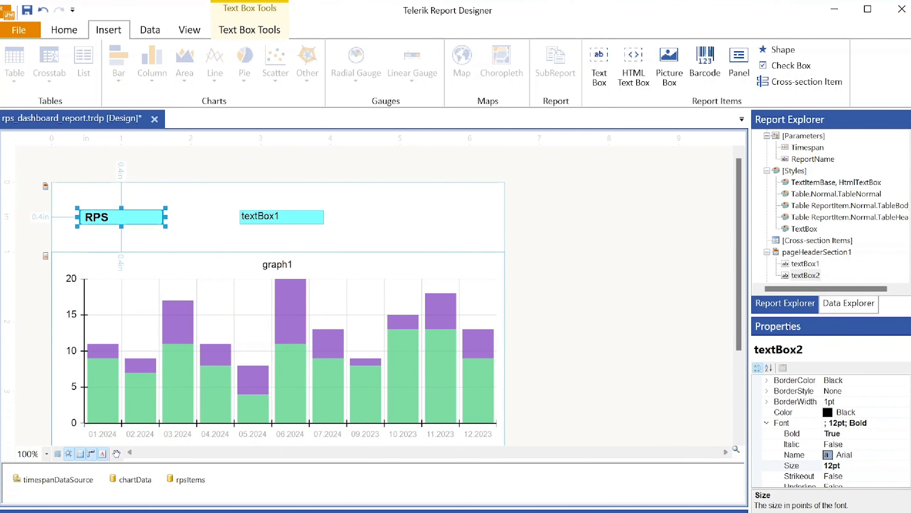
pyautogui.click(117, 226)
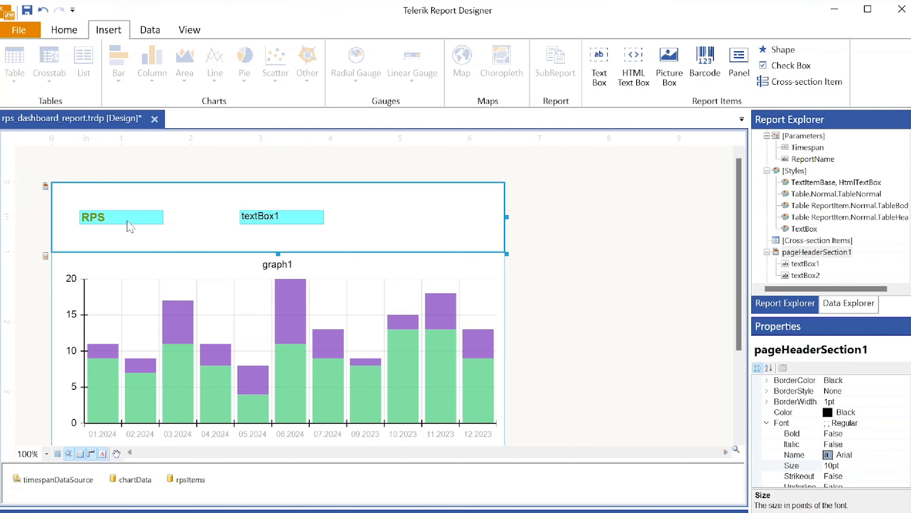
pyautogui.click(127, 222)
# Insert a third text box in the page header and place it to the right of textBox1.
pyautogui.click(183, 200)
pyautogui.click(599, 64)
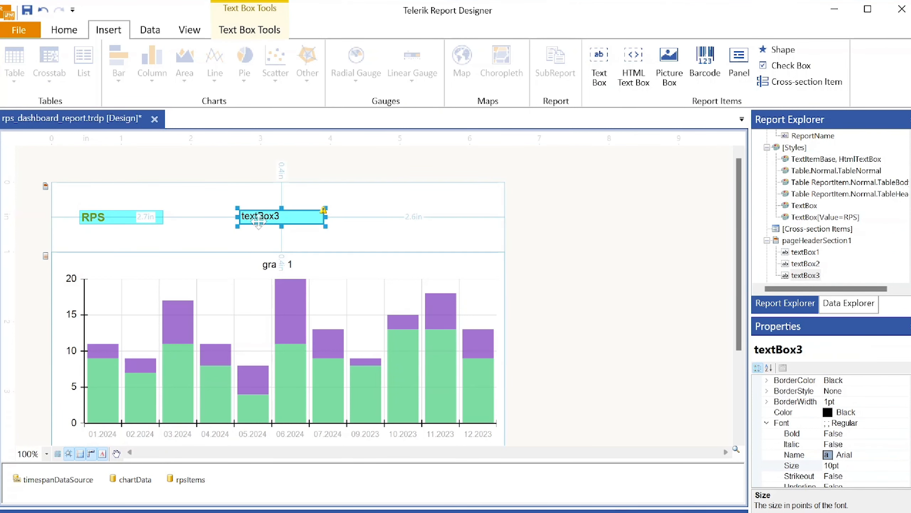
pyautogui.moveTo(265, 221); pyautogui.dragTo(416, 218)
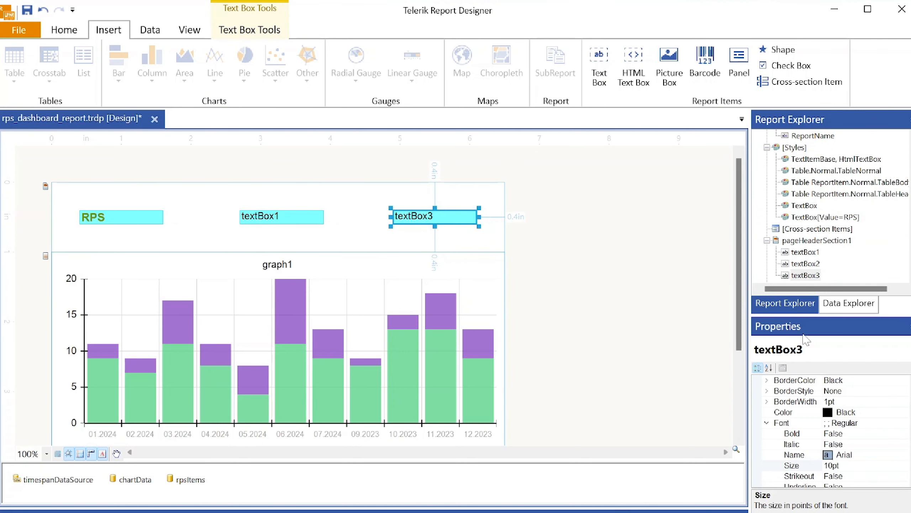
# Set the StyleName of textBox3 to heading.
pyautogui.click(767, 423)
pyautogui.scroll(3, 803, 436)
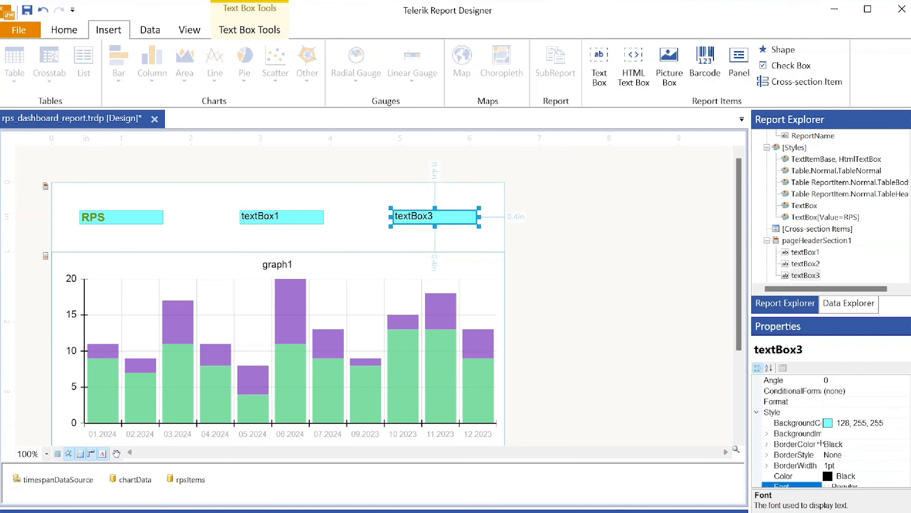
pyautogui.click(757, 443)
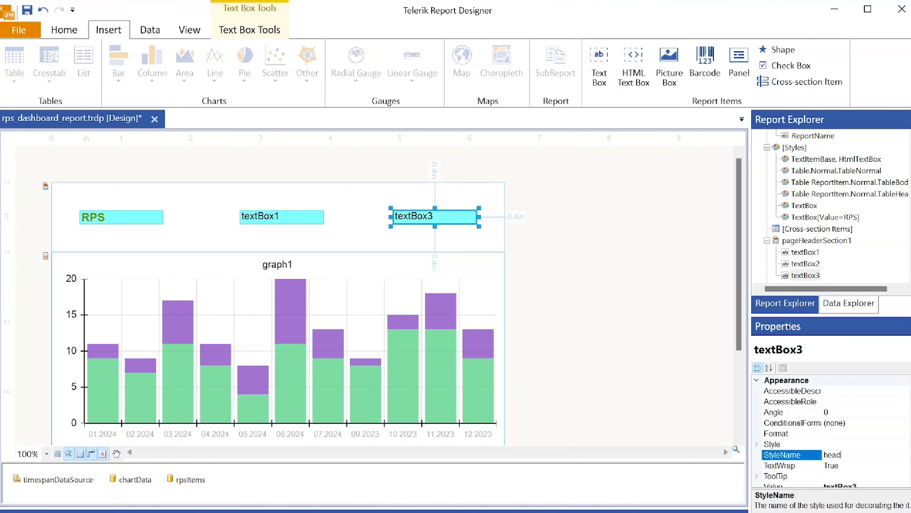
pyautogui.press('Return')
# Add a new style rule to the style sheet of rps_dashboard_report.
pyautogui.moveTo(910, 204); pyautogui.dragTo(910, 189)
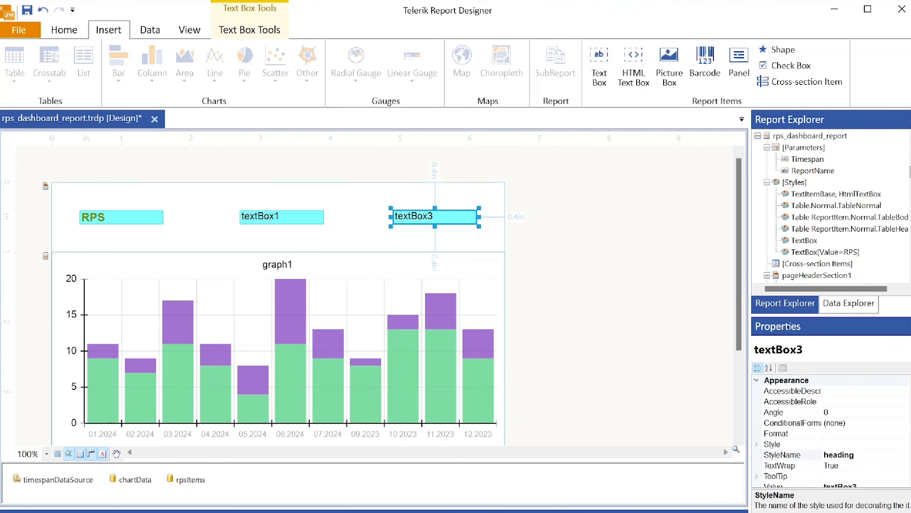
pyautogui.click(802, 136)
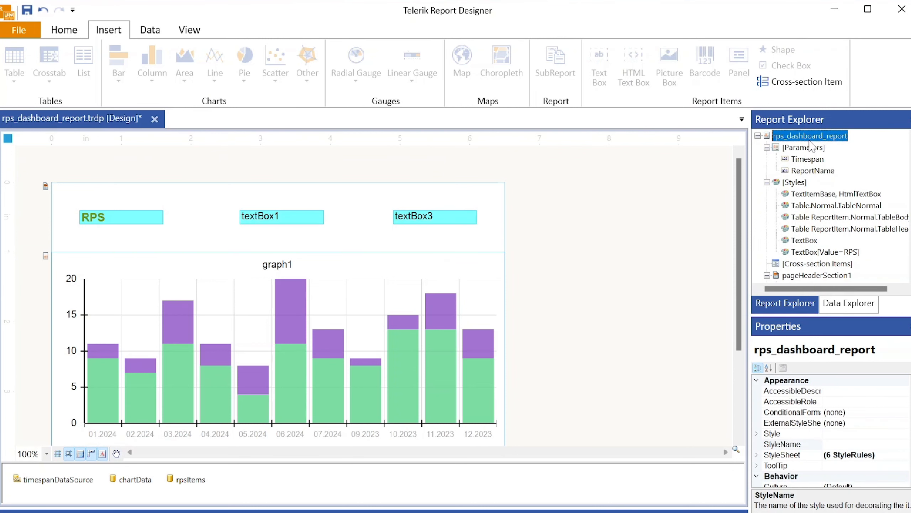
pyautogui.click(901, 456)
pyautogui.click(903, 455)
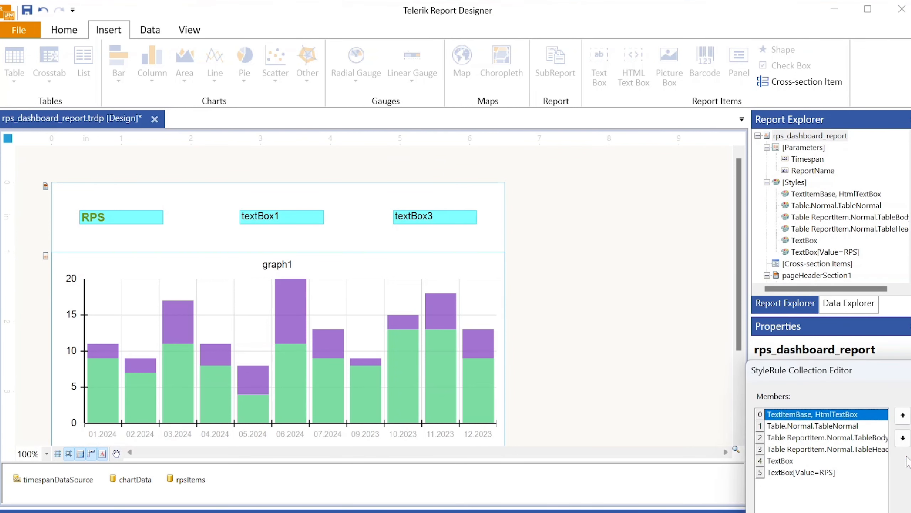
pyautogui.click(379, 306)
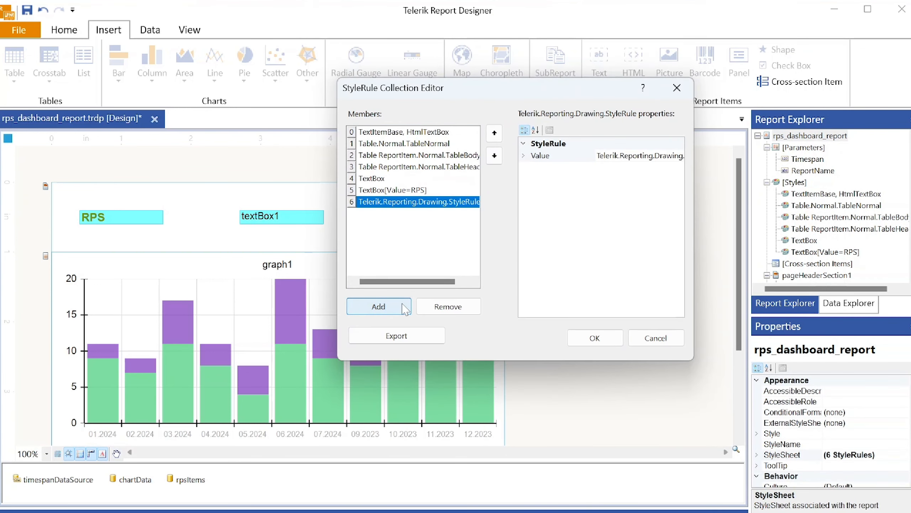
# Give the new style rule a selector that matches any report item with the StyleName heading.
pyautogui.click(523, 157)
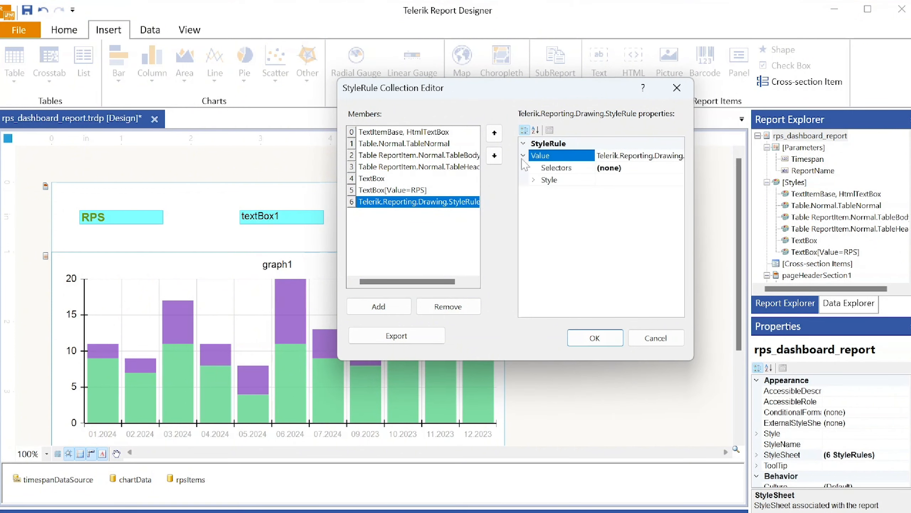
pyautogui.click(665, 168)
pyautogui.click(679, 168)
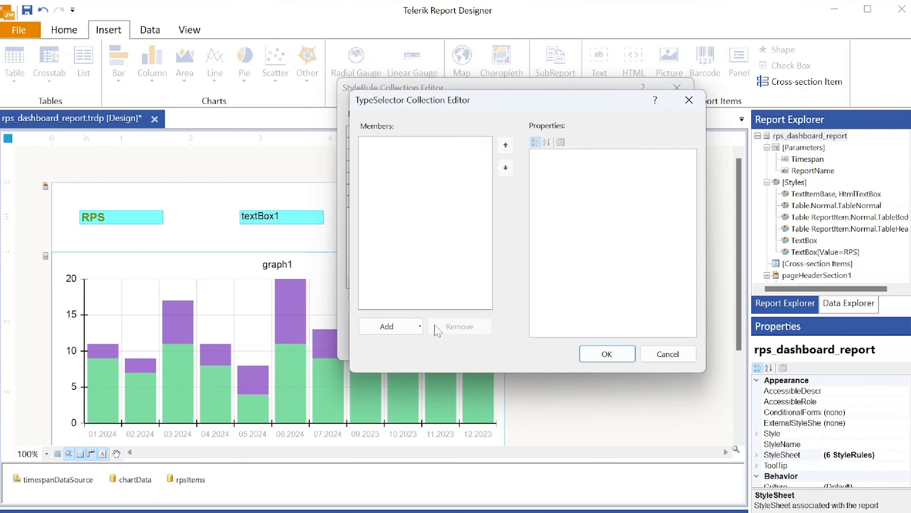
pyautogui.click(419, 326)
pyautogui.click(423, 373)
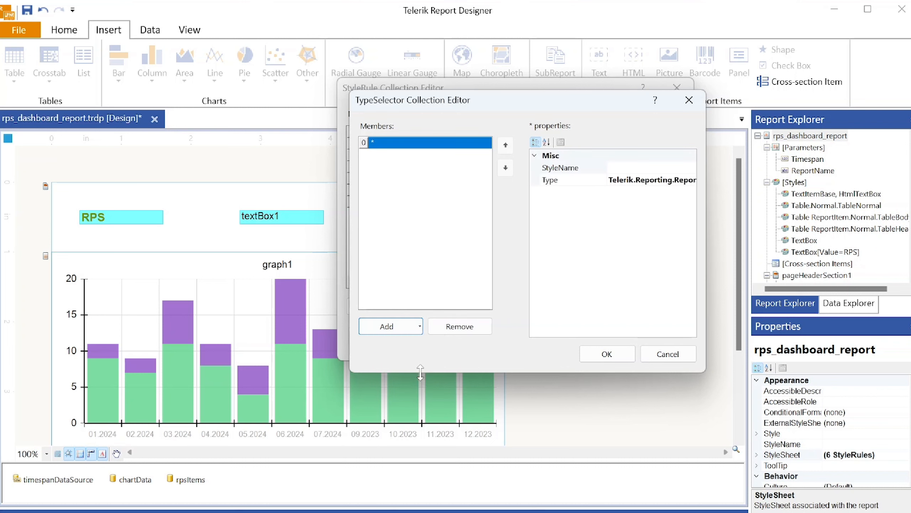
pyautogui.click(628, 167)
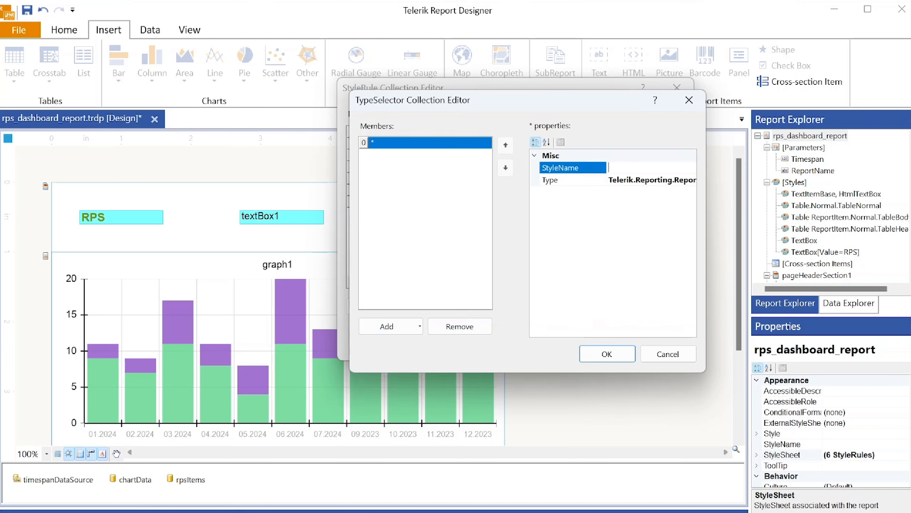
pyautogui.write('heading')
pyautogui.press('Return')
pyautogui.click(617, 355)
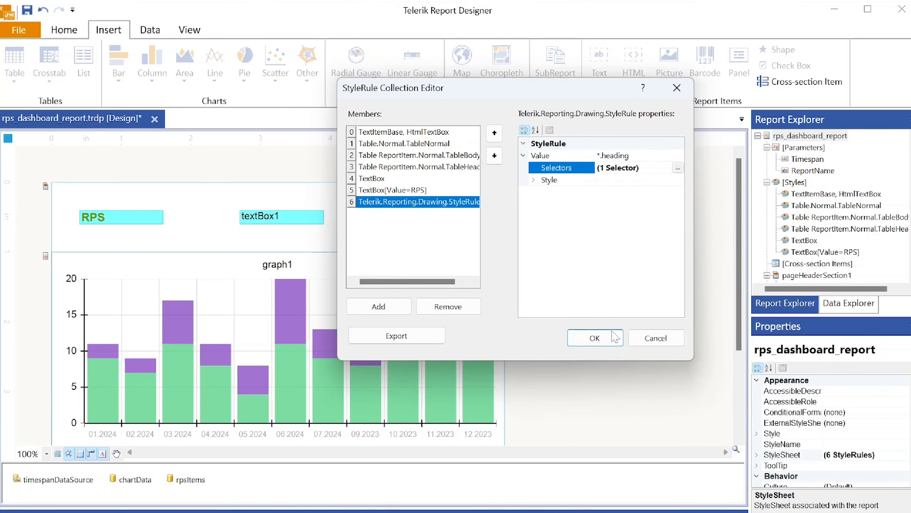
# Set the font size of the heading style rule to 20pt.
pyautogui.click(533, 180)
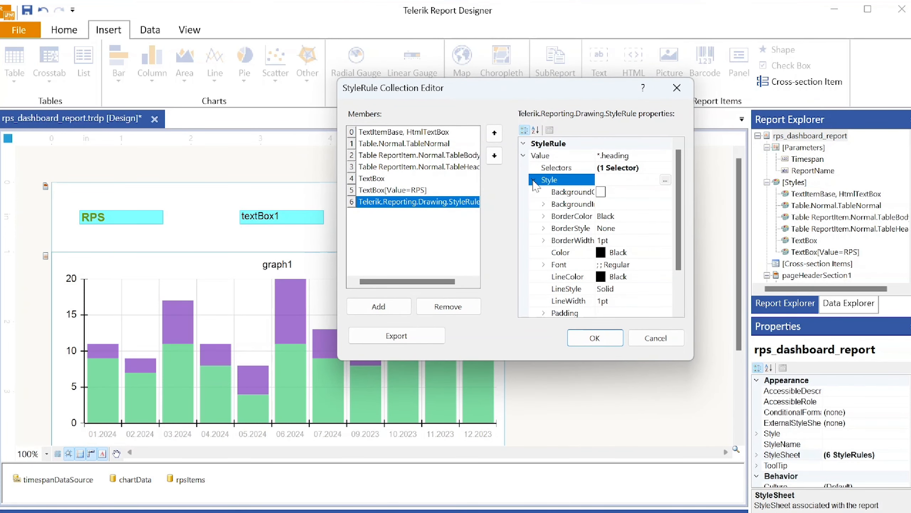
pyautogui.click(543, 264)
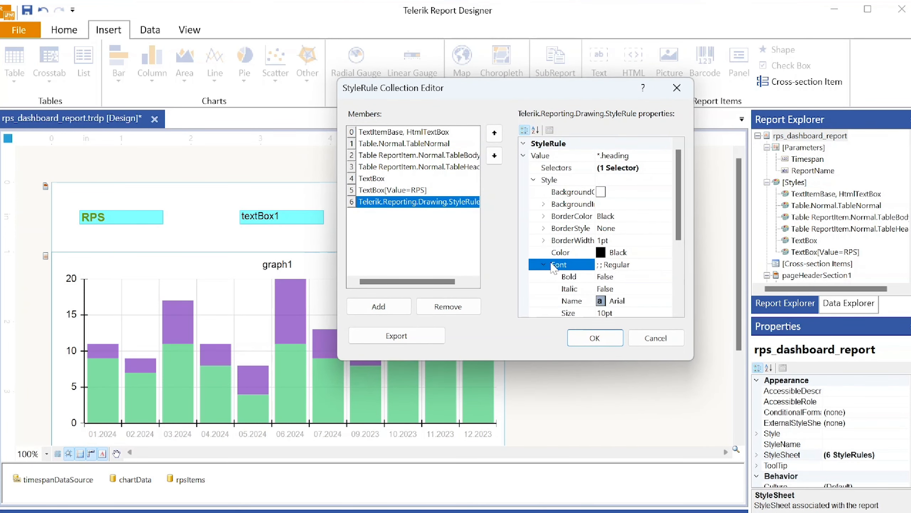
pyautogui.scroll(-1, 674, 248)
pyautogui.click(606, 277)
pyautogui.press('BackSpace')
pyautogui.write('20')
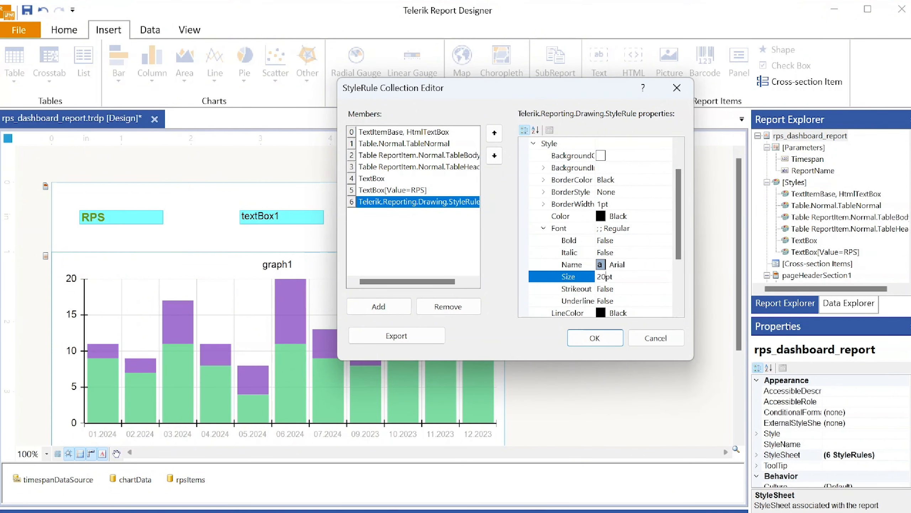
pyautogui.press('Return')
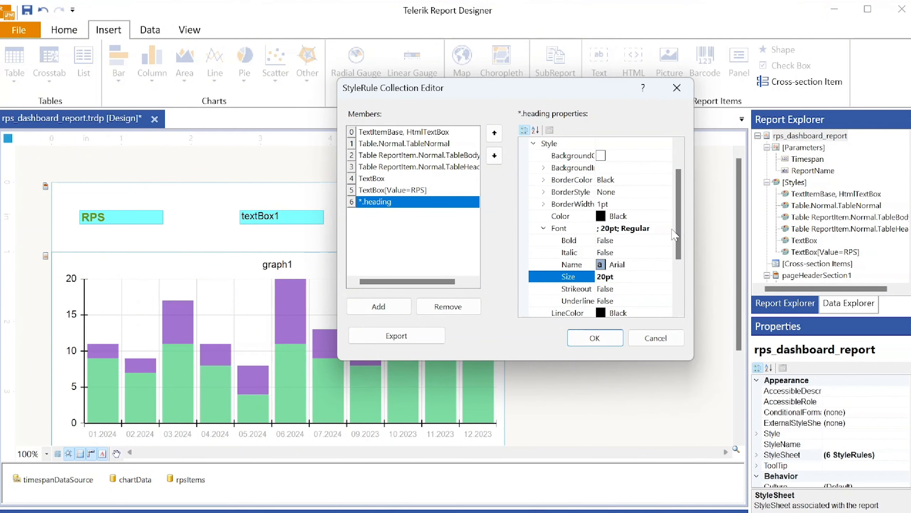
# Set the heading rule's font name to Comic Sans MS and apply the style sheet changes.
pyautogui.scroll(-1, 679, 233)
pyautogui.click(664, 252)
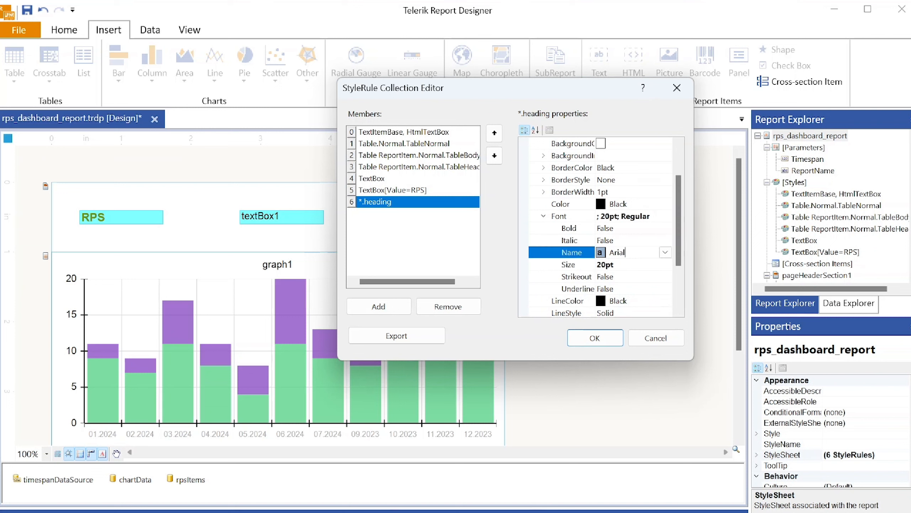
pyautogui.click(666, 252)
pyautogui.click(581, 299)
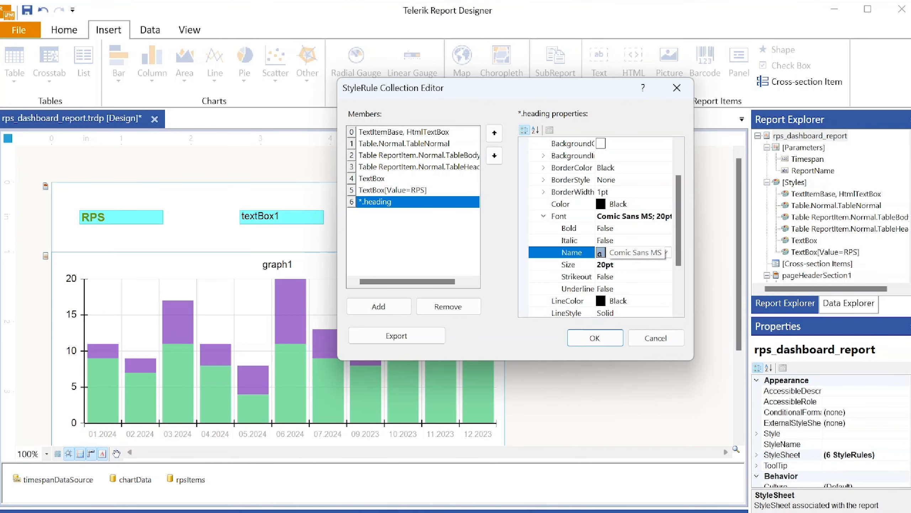
pyautogui.click(601, 344)
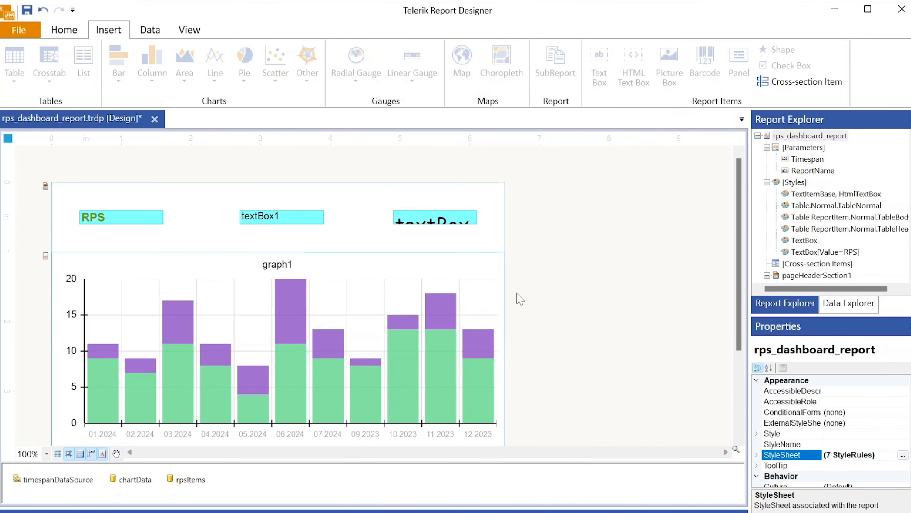
# Enlarge textBox3 to fit its text and reposition it about 0.3 in from the page header's edges.
pyautogui.click(431, 218)
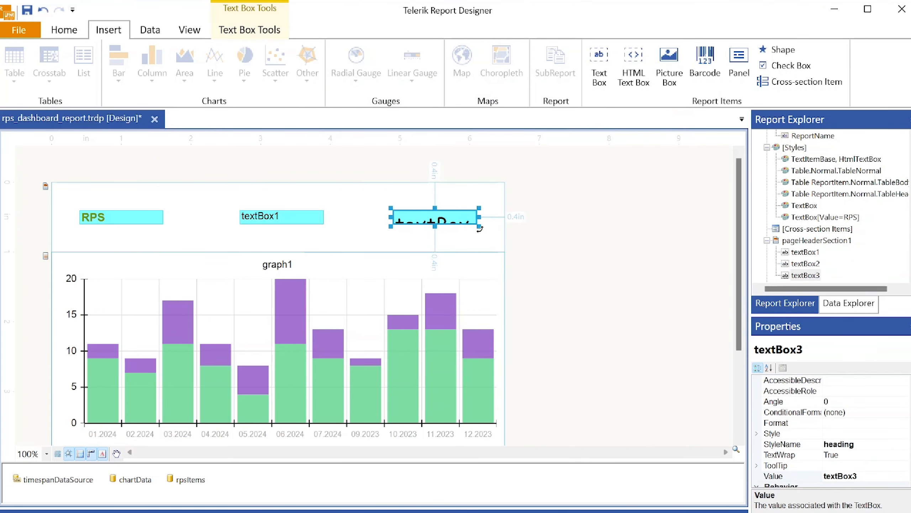
pyautogui.moveTo(391, 208); pyautogui.dragTo(373, 194)
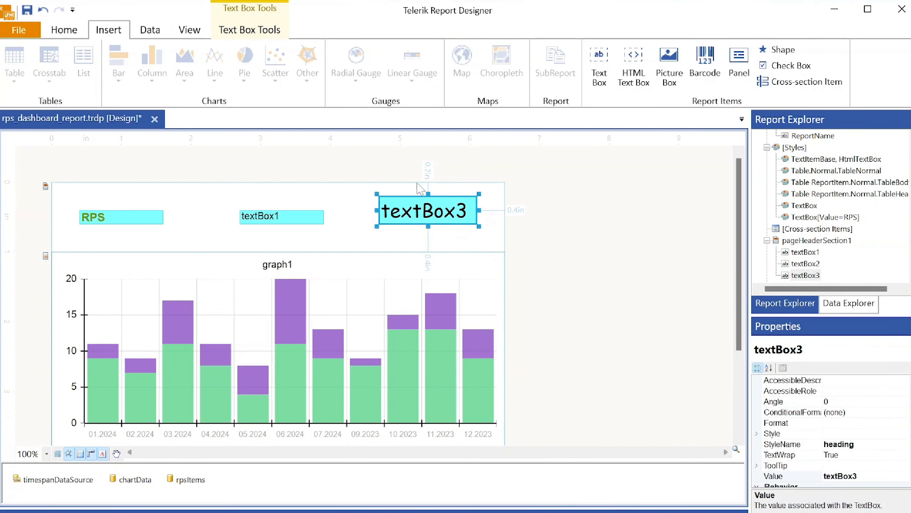
pyautogui.moveTo(453, 210)
pyautogui.mouseDown()
pyautogui.moveTo(453, 224)
pyautogui.moveTo(460, 217)
pyautogui.mouseUp()
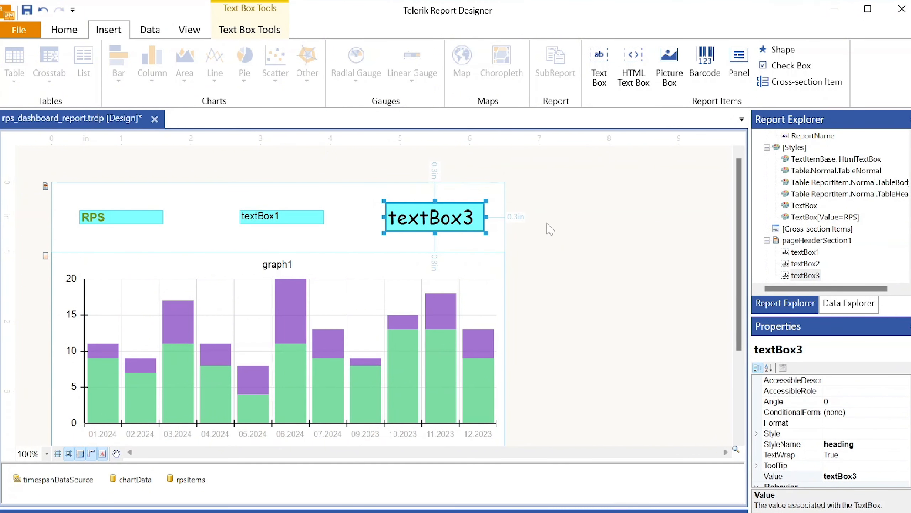
# Edit the StyleName of textBox3, restore it to heading, and inspect the three header text boxes.
pyautogui.click(851, 447)
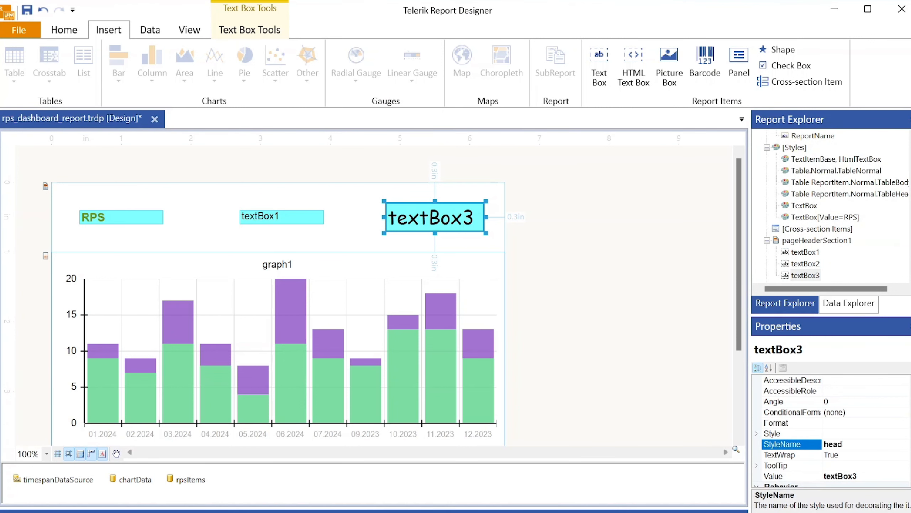
pyautogui.click(125, 221)
pyautogui.click(320, 215)
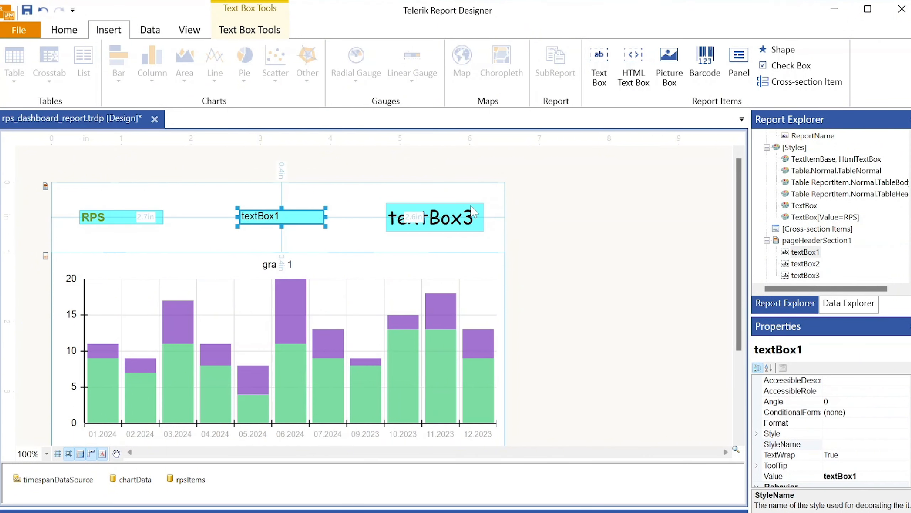
pyautogui.click(472, 214)
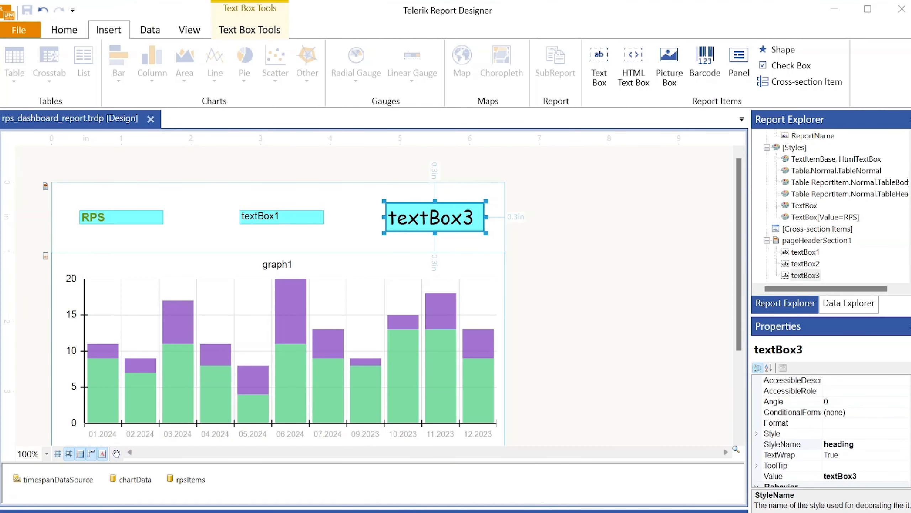
# Export the report's style rules as rps_report_styles.xml into the Reports folder of RPS.Web.
pyautogui.click(677, 310)
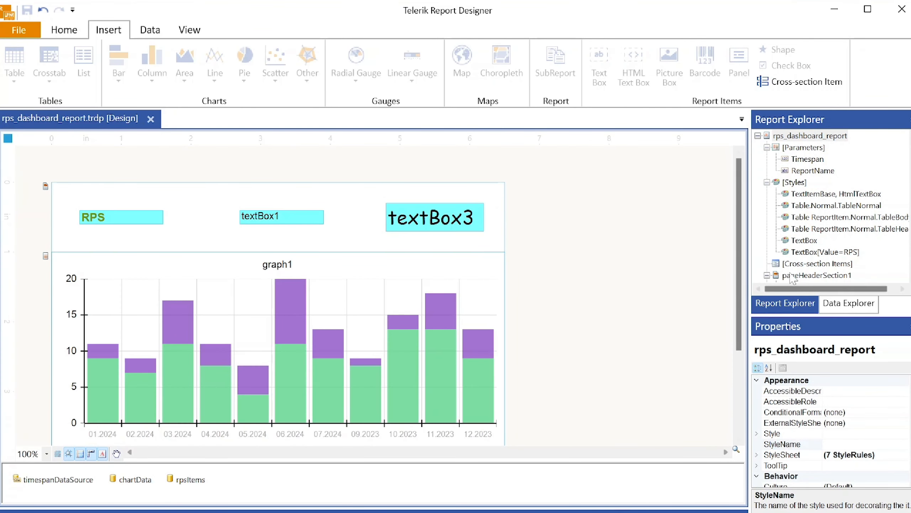
pyautogui.click(801, 138)
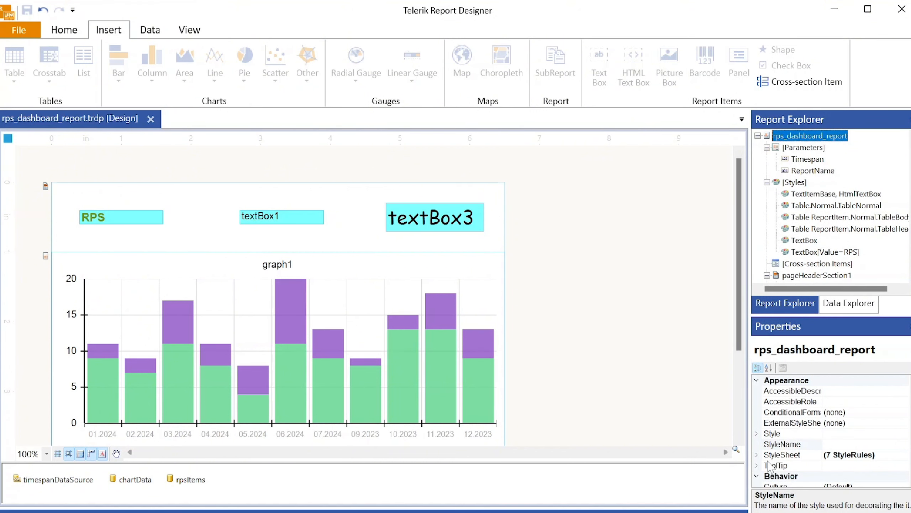
pyautogui.click(895, 456)
pyautogui.click(902, 456)
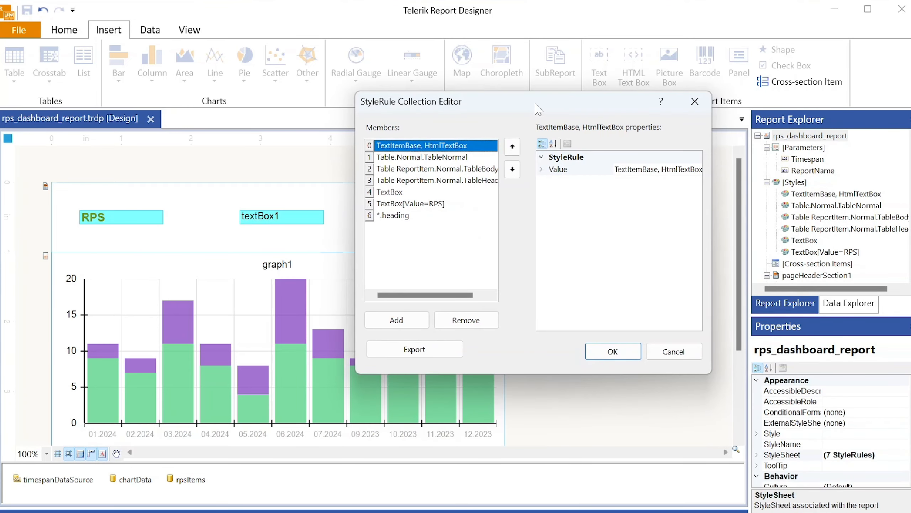
pyautogui.click(436, 354)
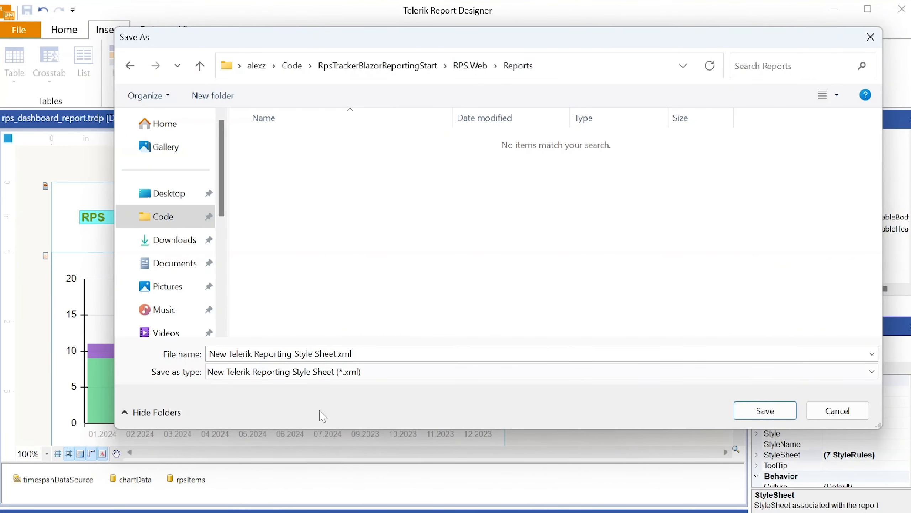
pyautogui.click(280, 354)
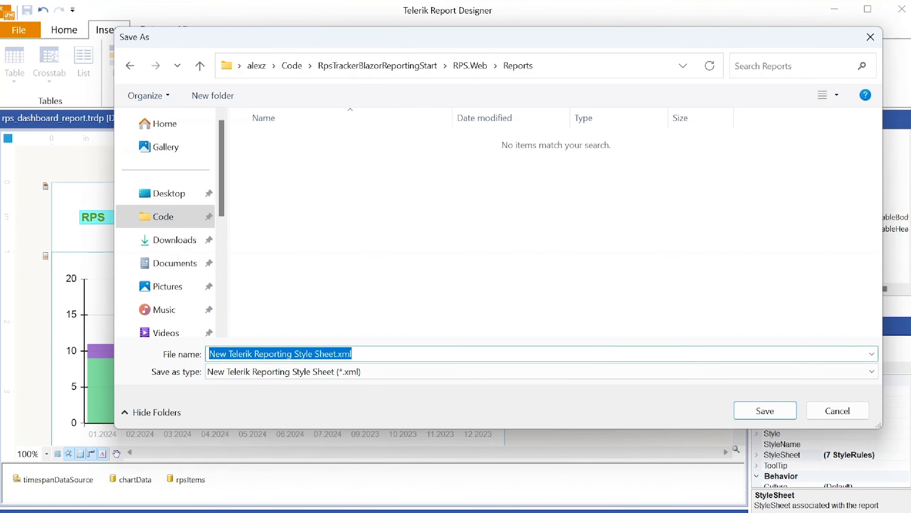
pyautogui.write('rps')
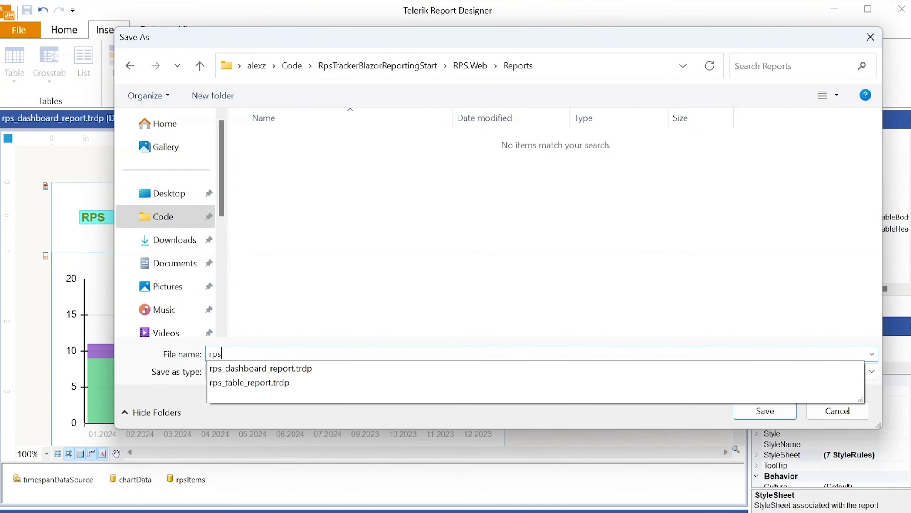
pyautogui.write('_report_styles.xml')
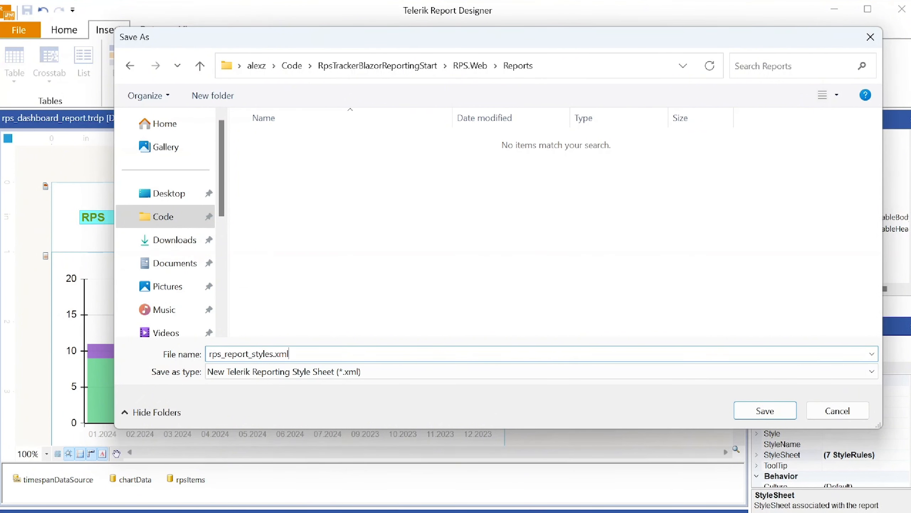
pyautogui.click(753, 412)
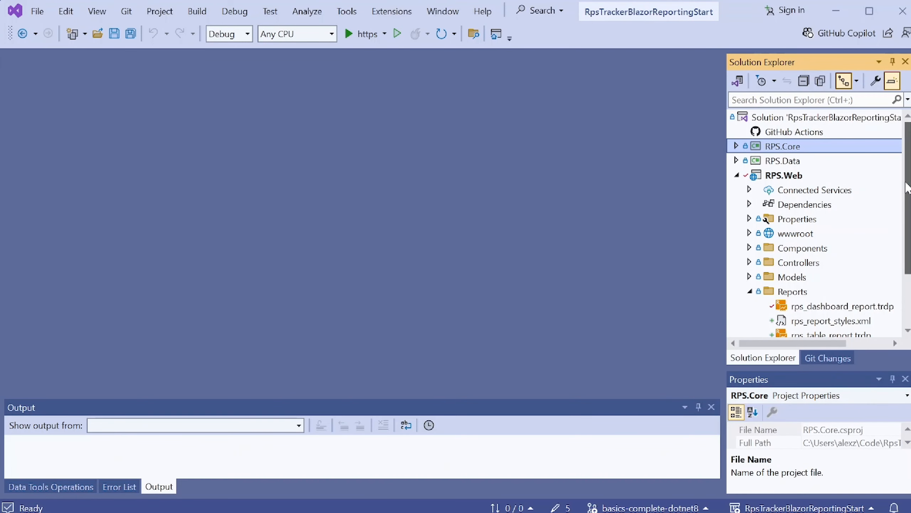
# Switch to Visual Studio and open rps_report_styles.xml from the Reports folder to examine the exported rules.
pyautogui.moveTo(908, 195); pyautogui.dragTo(909, 239)
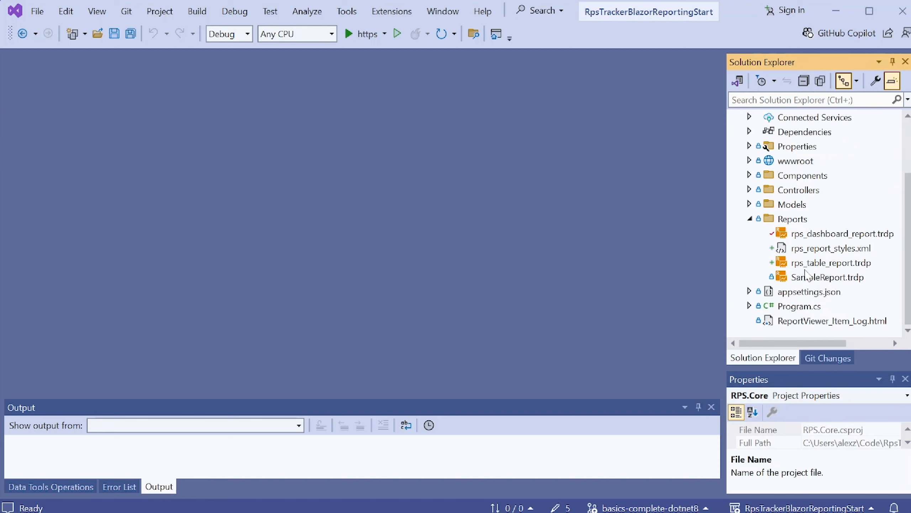
pyautogui.click(815, 268)
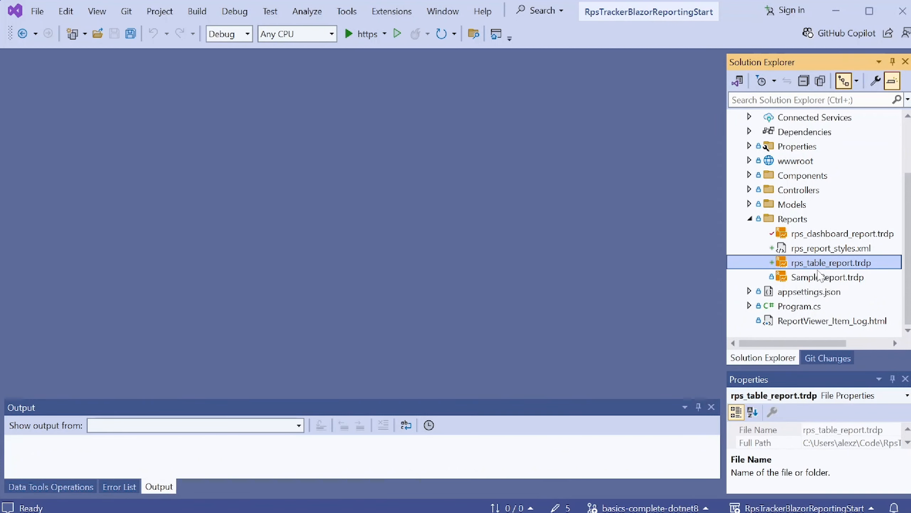
pyautogui.doubleClick(825, 250)
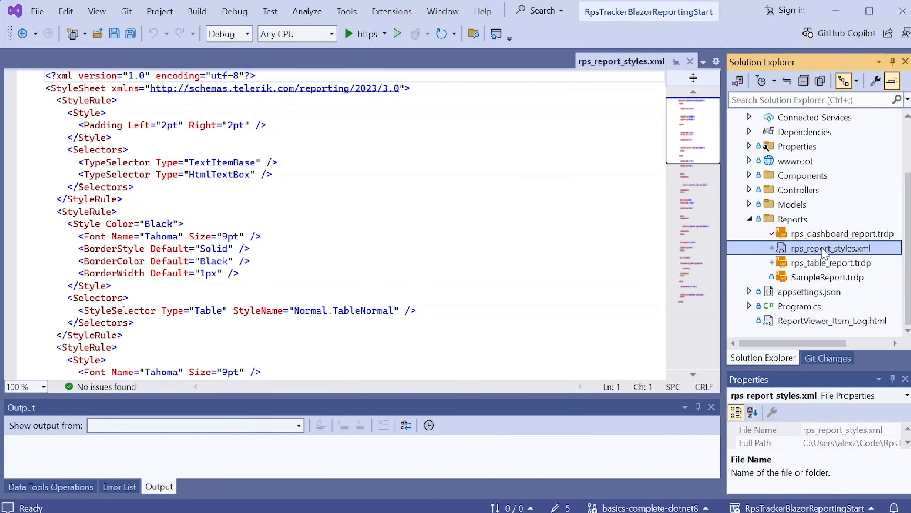
# Examine the style rules in rps_report_styles.xml, from the padding rule at the start to the heading rule at the end.
pyautogui.scroll(-15, 691, 135)
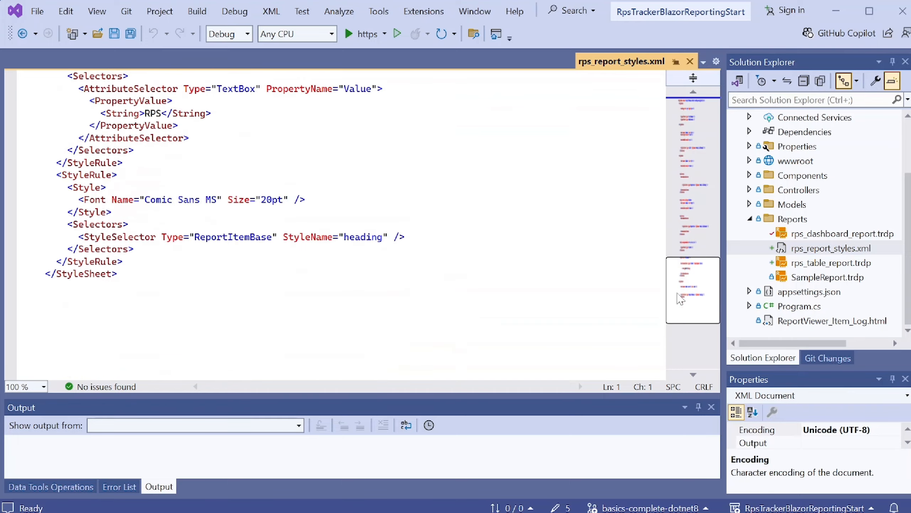
pyautogui.scroll(15, 689, 134)
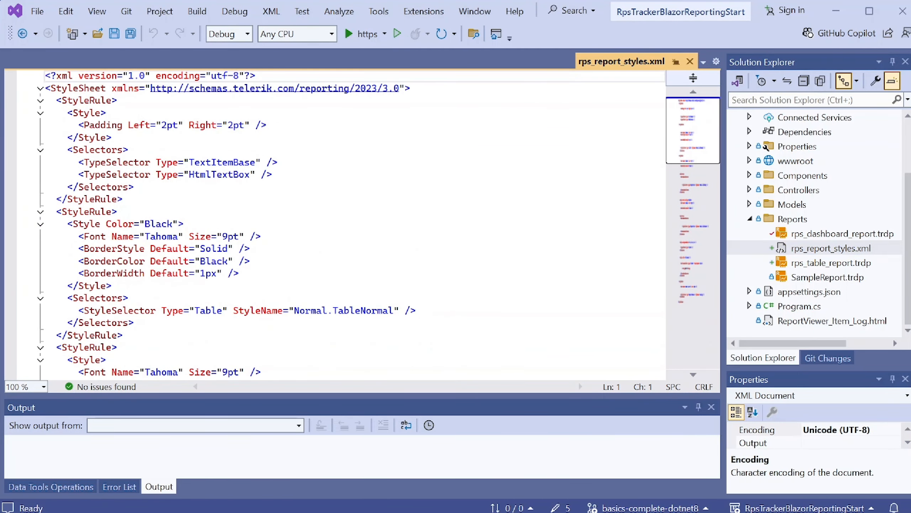
pyautogui.click(234, 125)
# Open rps_table_report.trdp from the Reports folder in Telerik Report Designer and select the whole report.
pyautogui.click(831, 264)
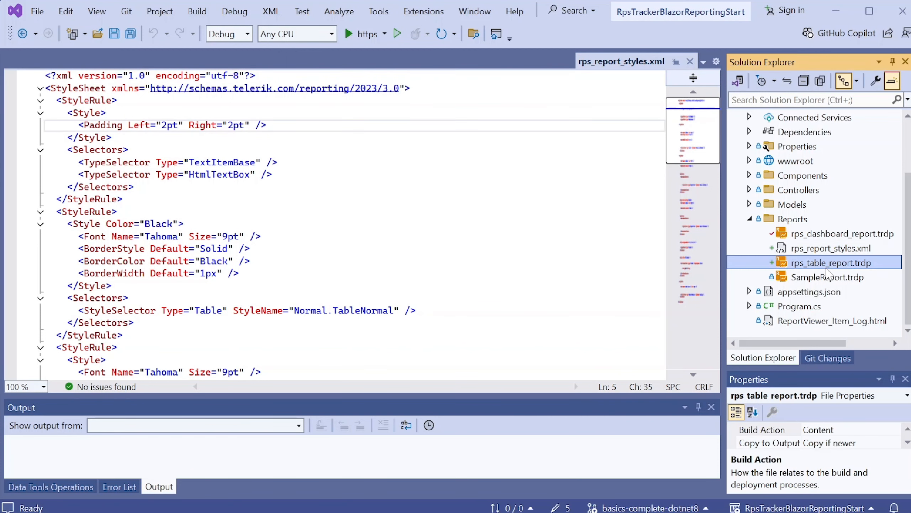
pyautogui.doubleClick(832, 264)
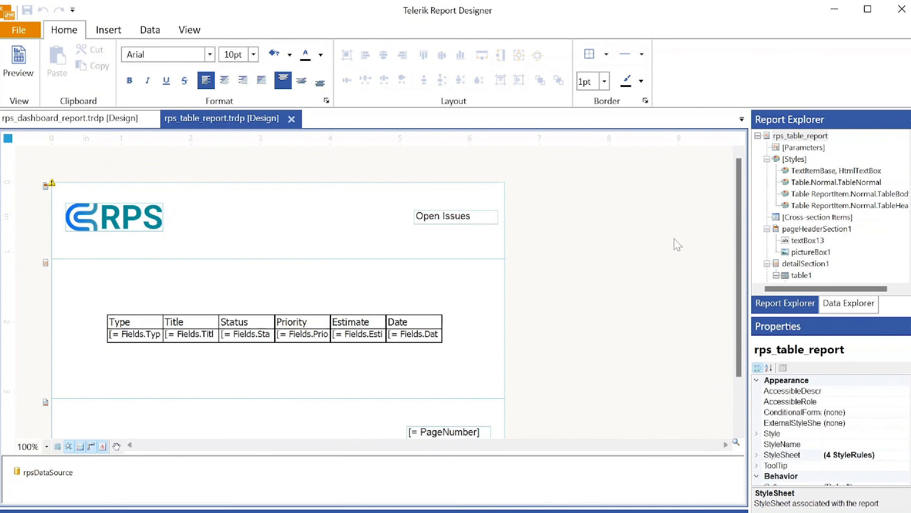
pyautogui.click(796, 138)
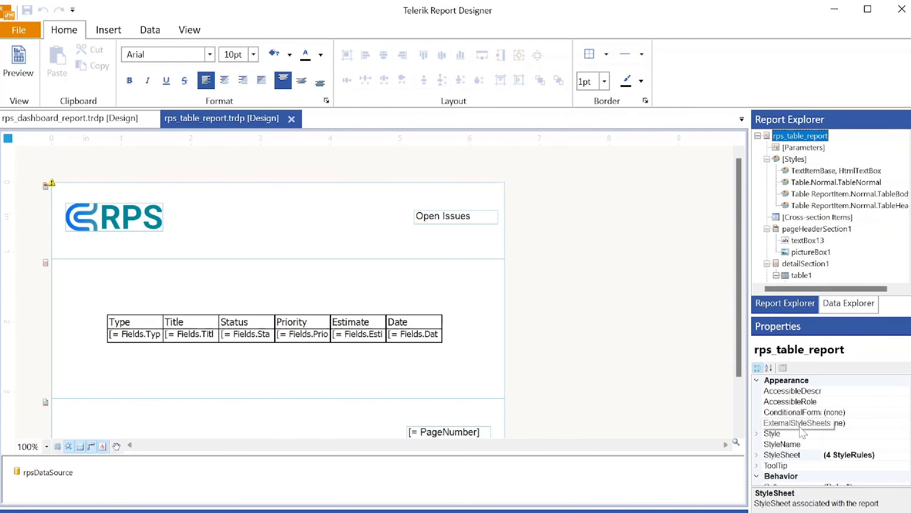
# Add rps_report_styles.xml from the Reports folder as an external style sheet of rps_table_report.
pyautogui.click(861, 423)
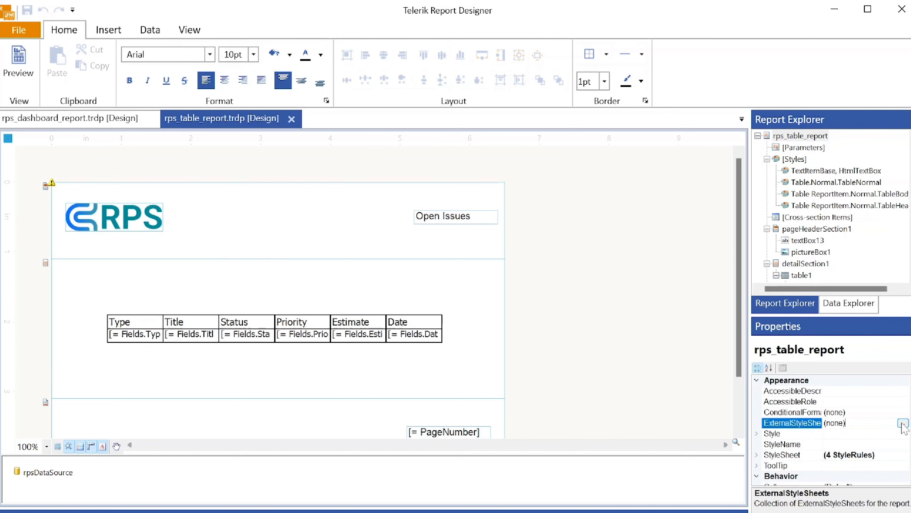
pyautogui.click(903, 423)
pyautogui.click(321, 126)
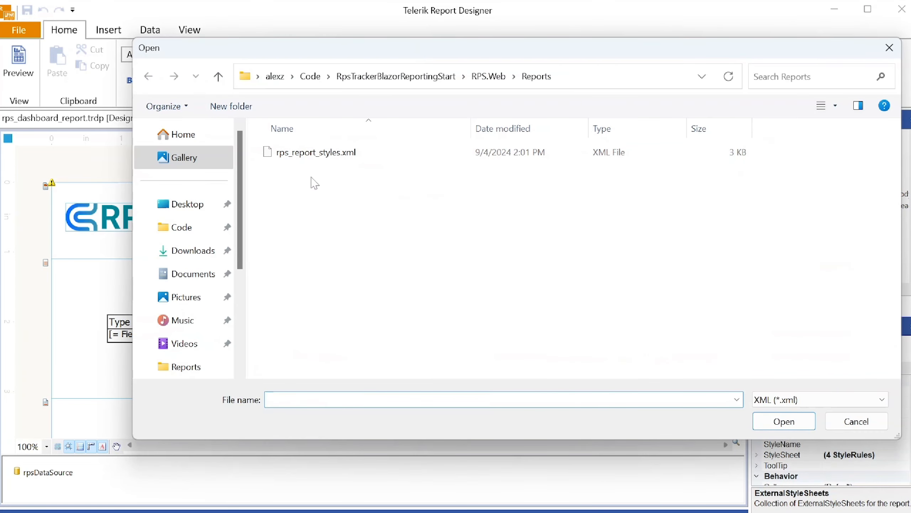
pyautogui.click(317, 152)
pyautogui.click(776, 430)
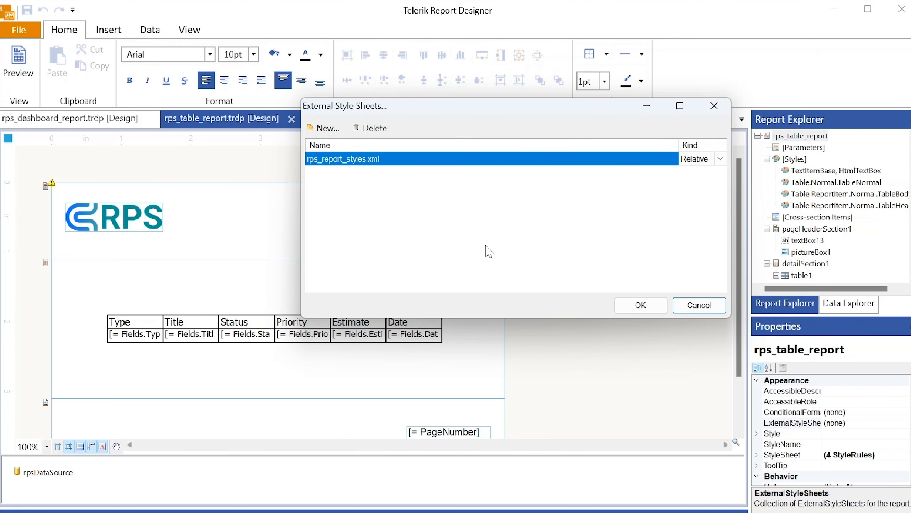
pyautogui.click(640, 304)
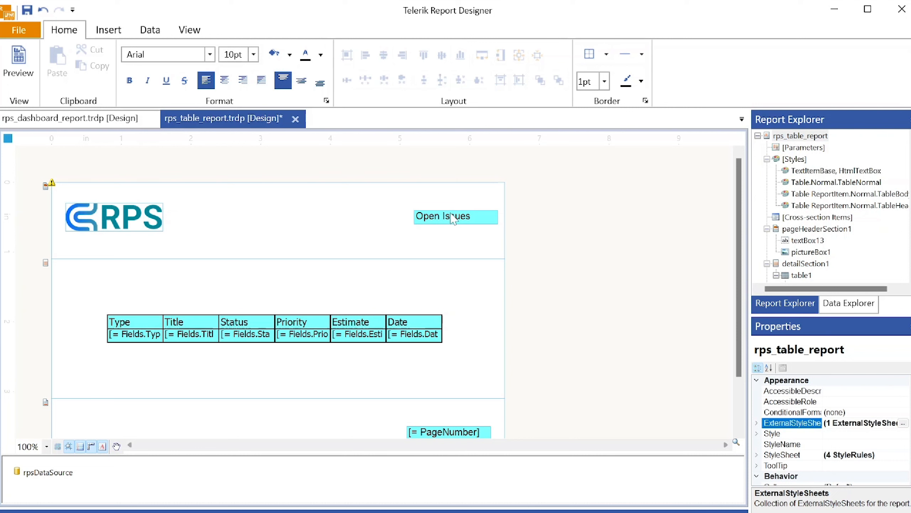
# Replace the Open Issues text in the page header's text box with RPS.
pyautogui.doubleClick(453, 217)
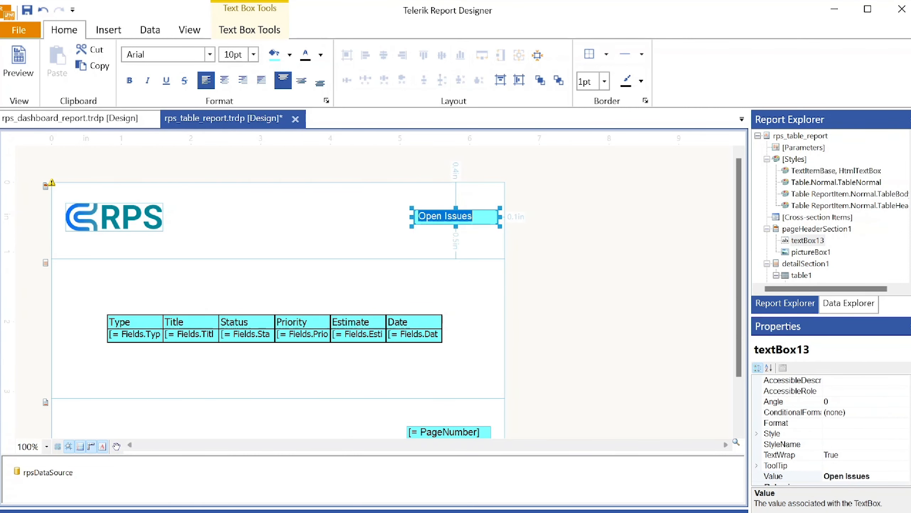
pyautogui.write('RPS')
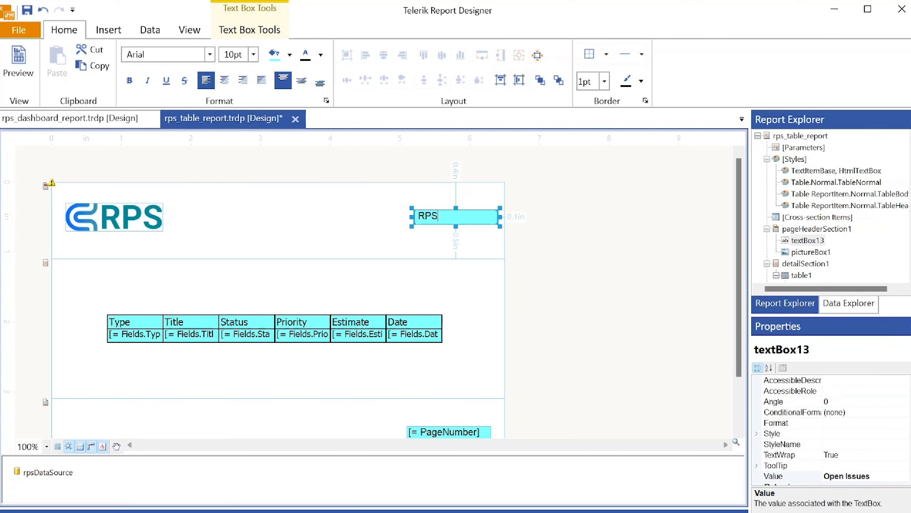
pyautogui.press('Return')
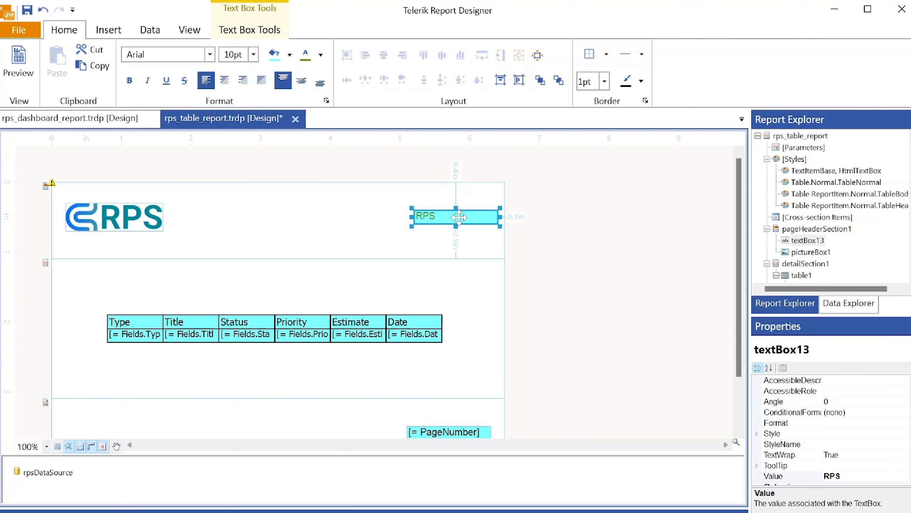